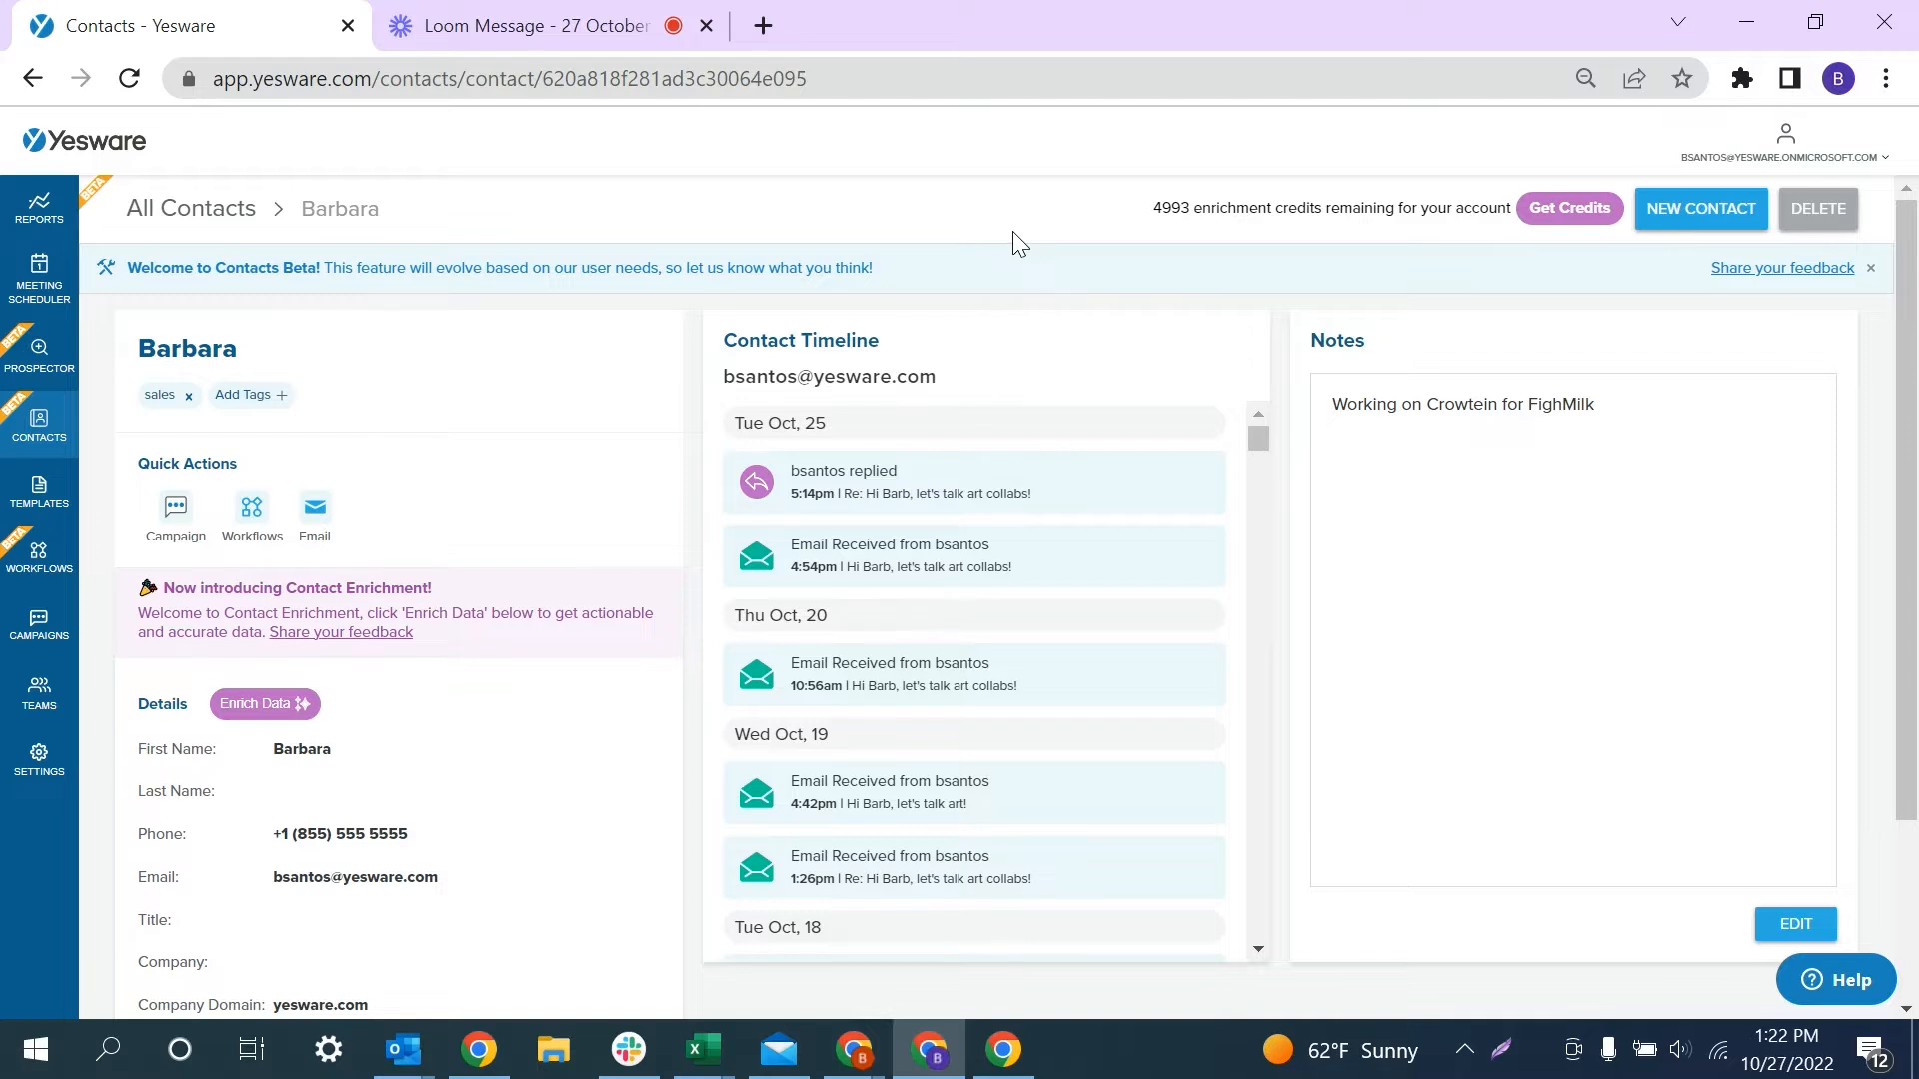
# - Search the contacts by a first name and filter the results to the 'sales' tag
pyautogui.click(22, 428)
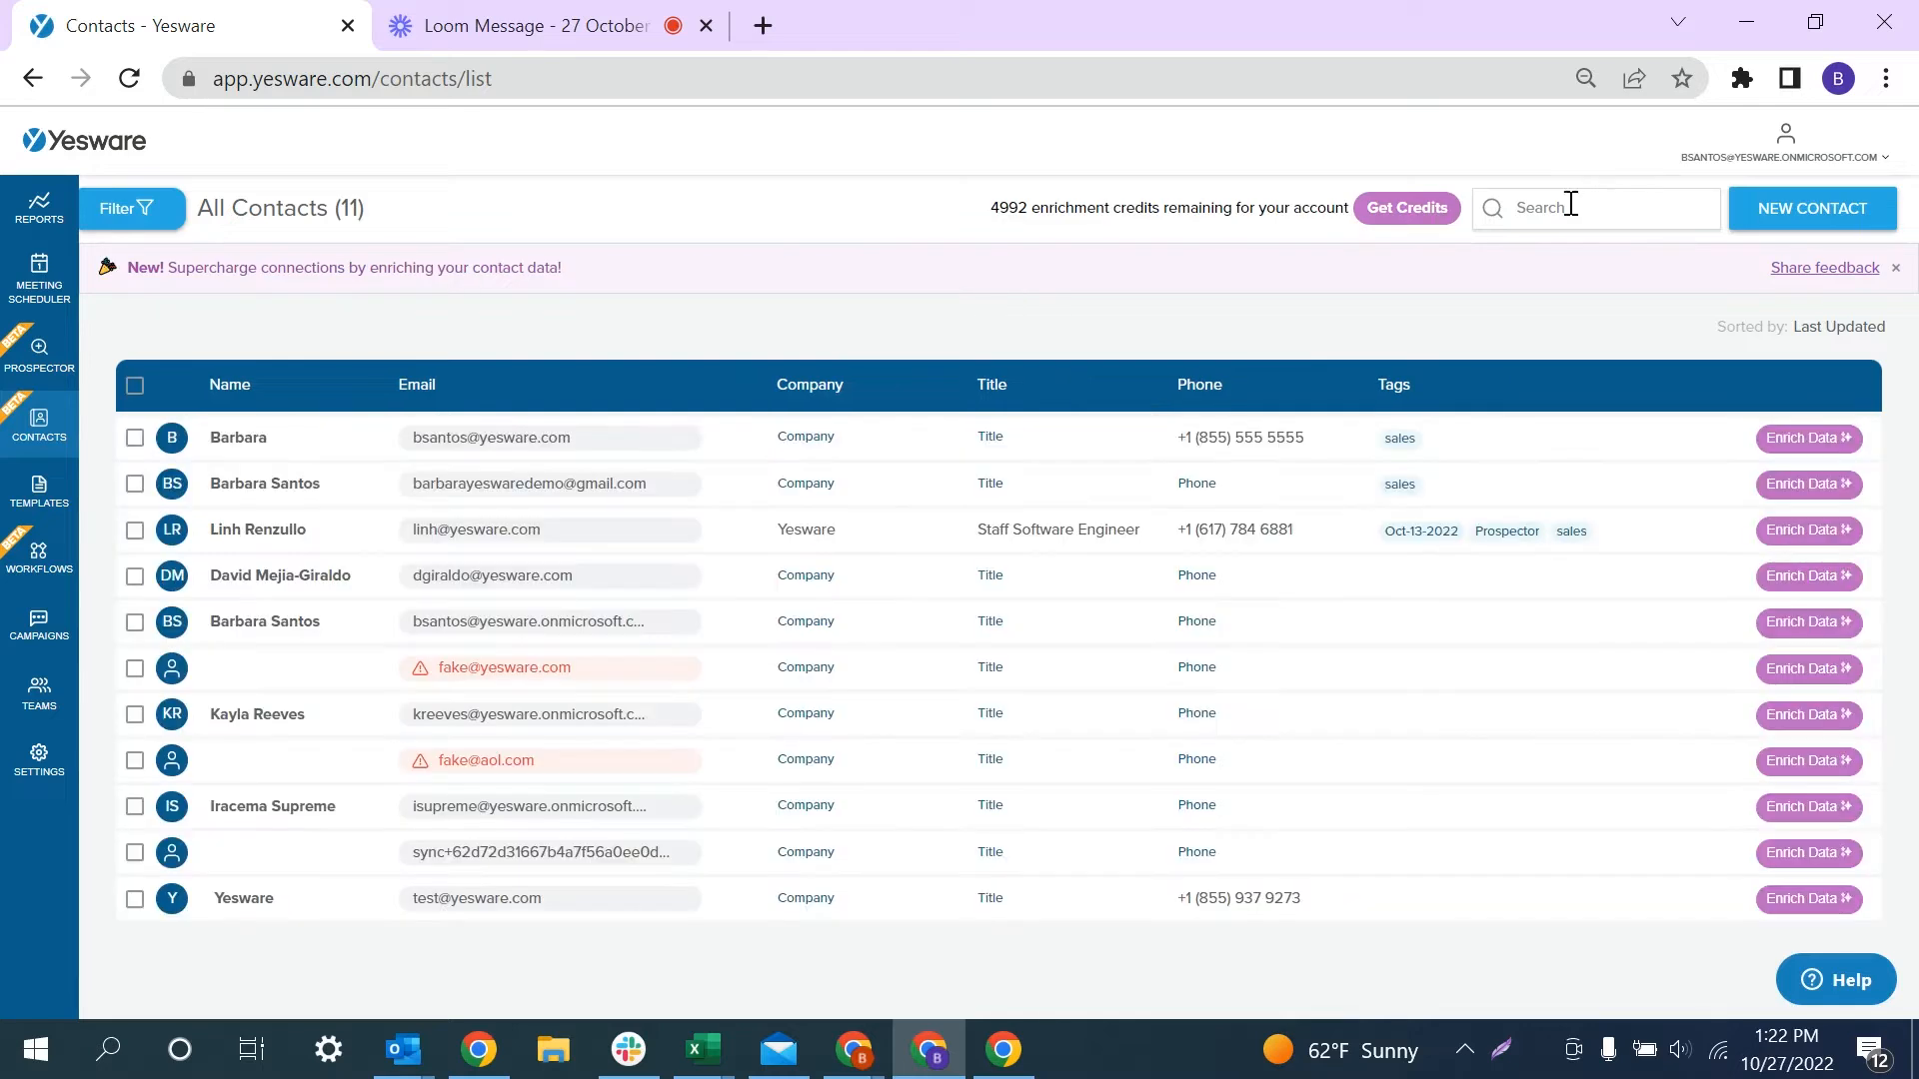
pyautogui.click(1567, 207)
pyautogui.write('barbara')
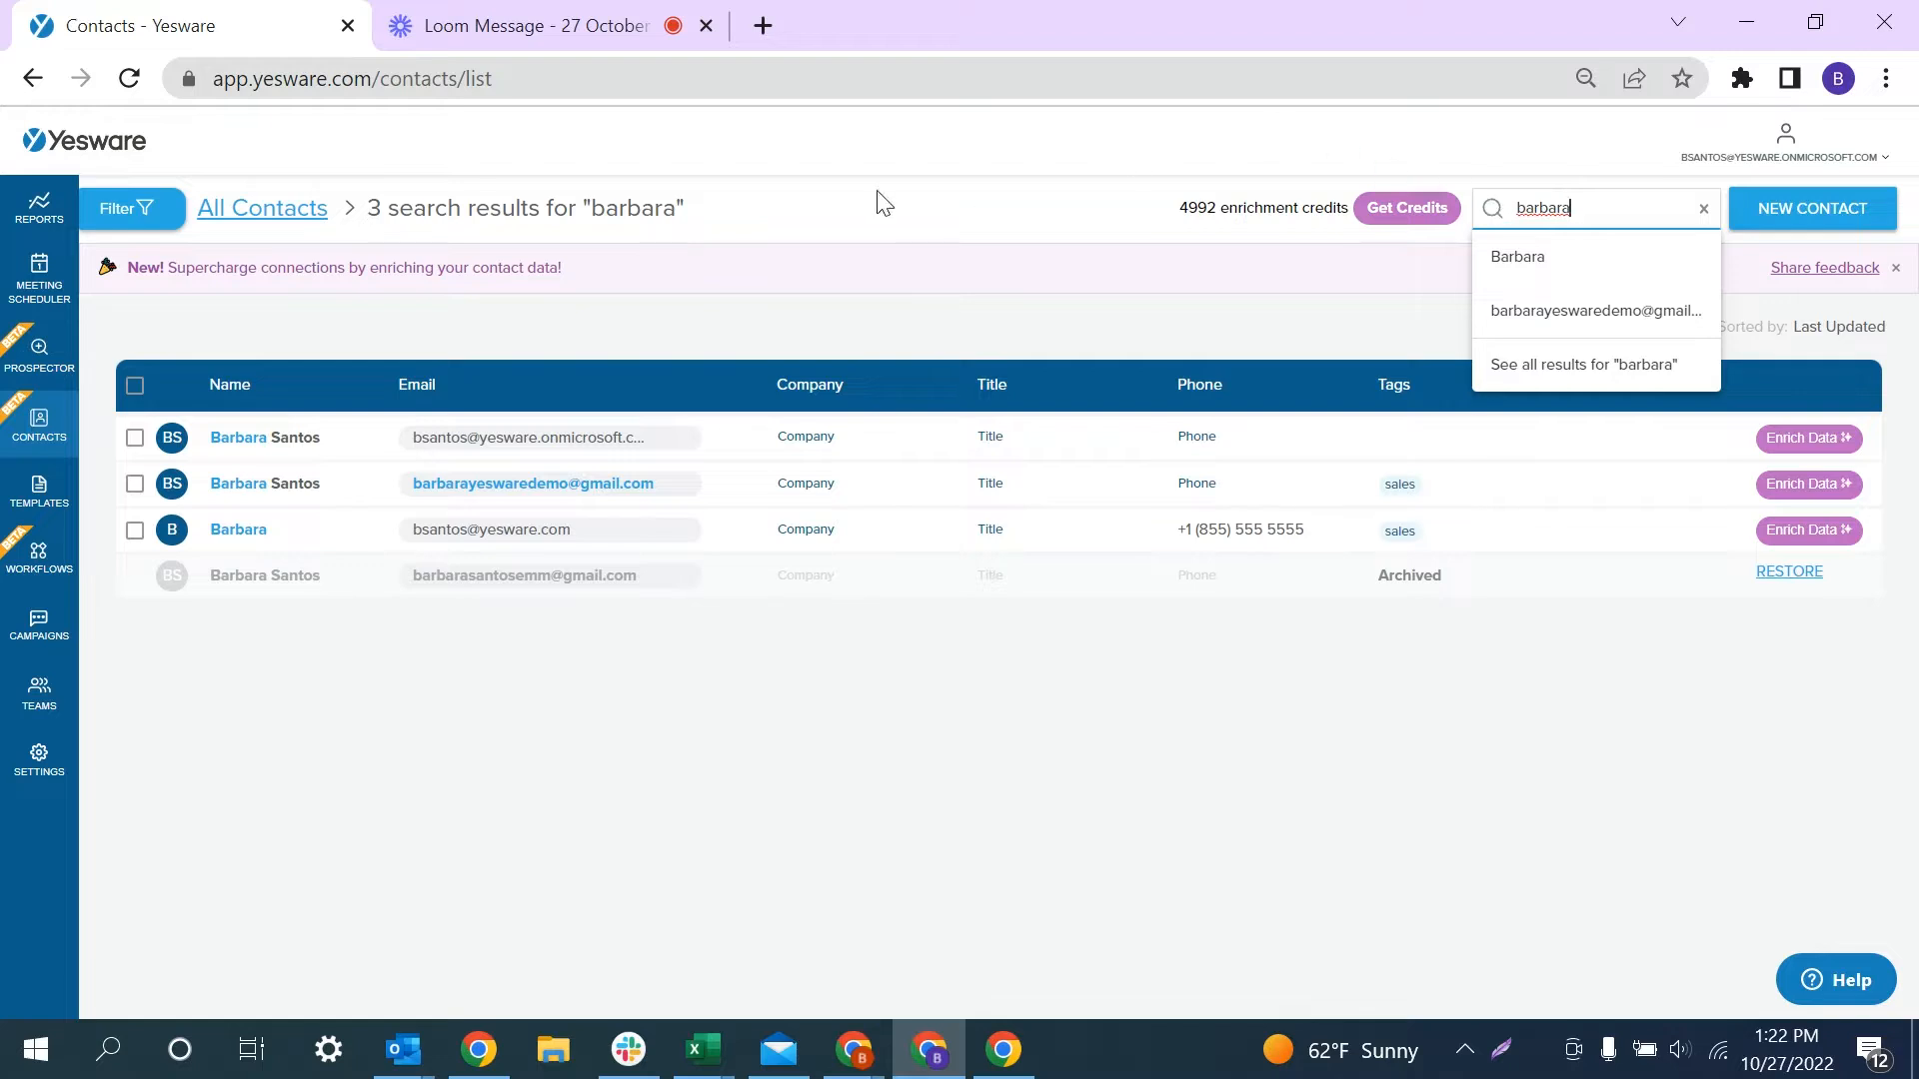
pyautogui.click(158, 208)
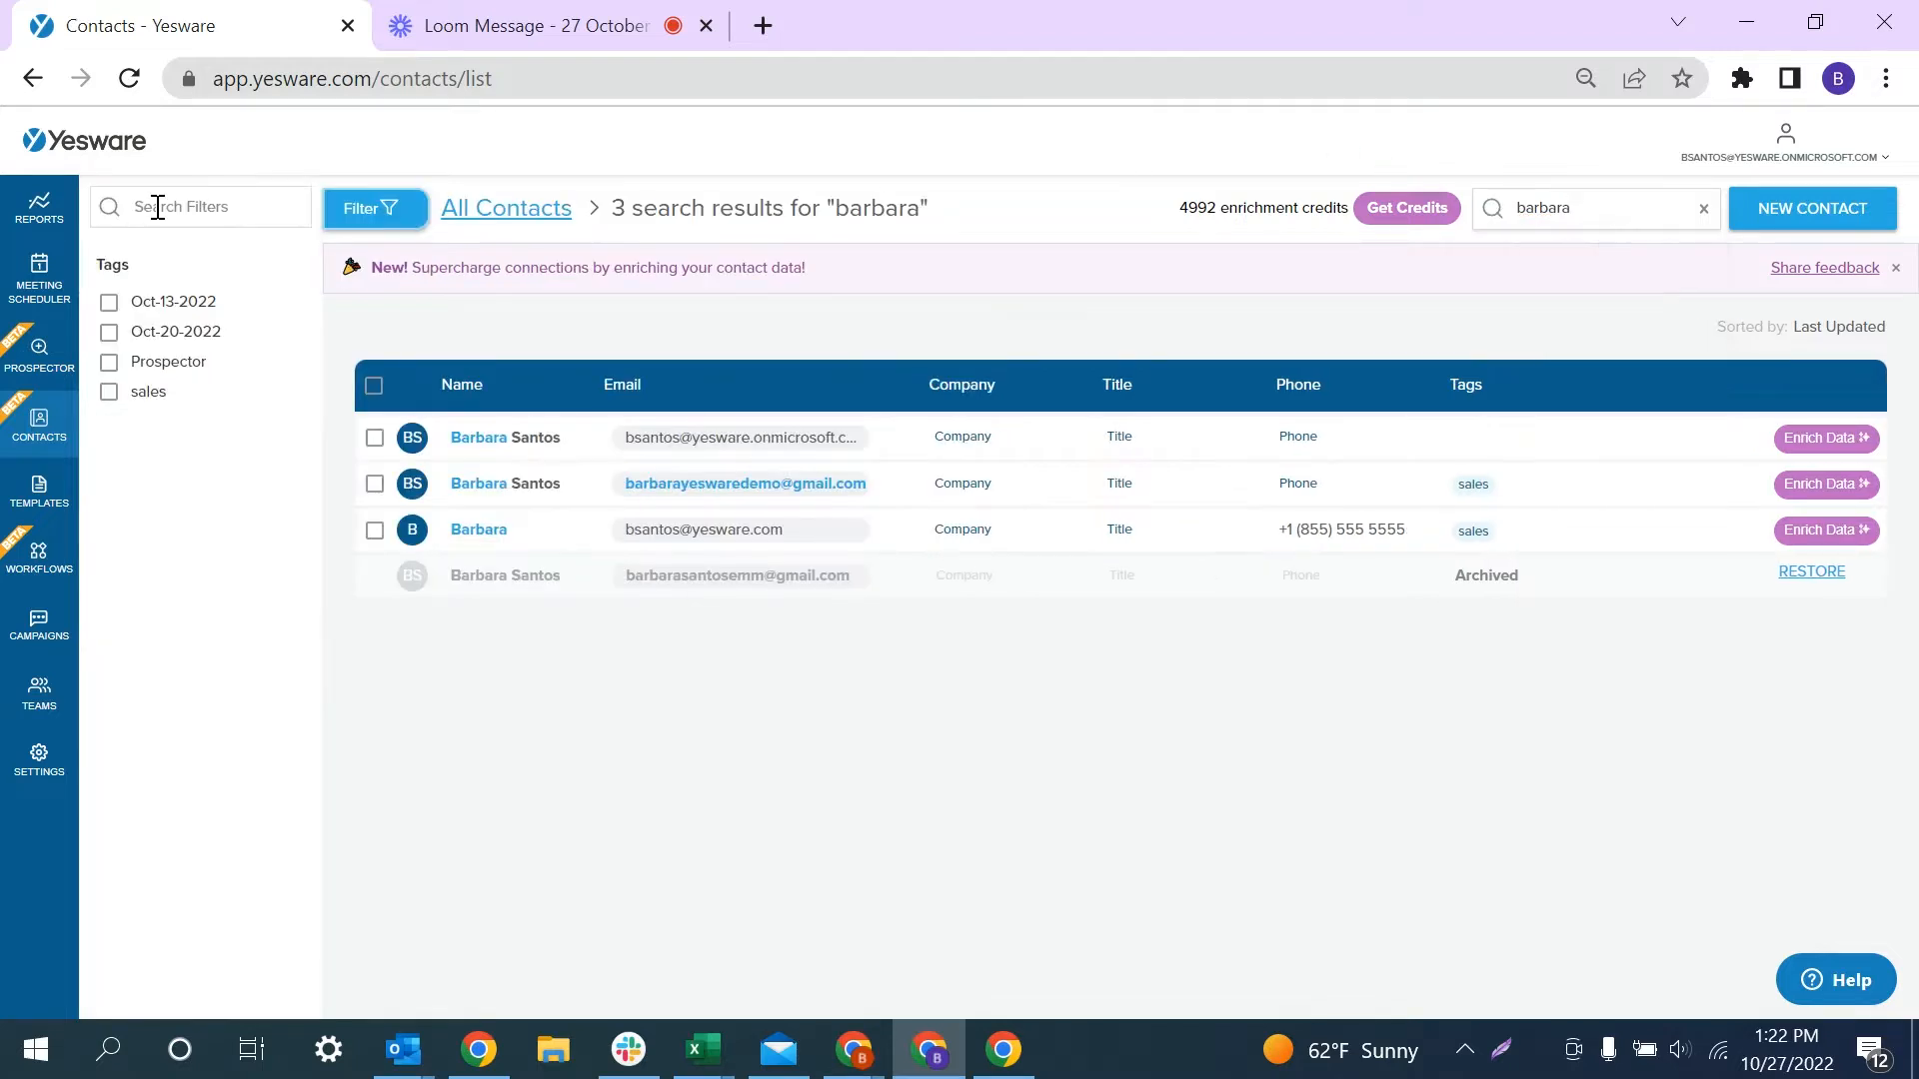
pyautogui.click(109, 392)
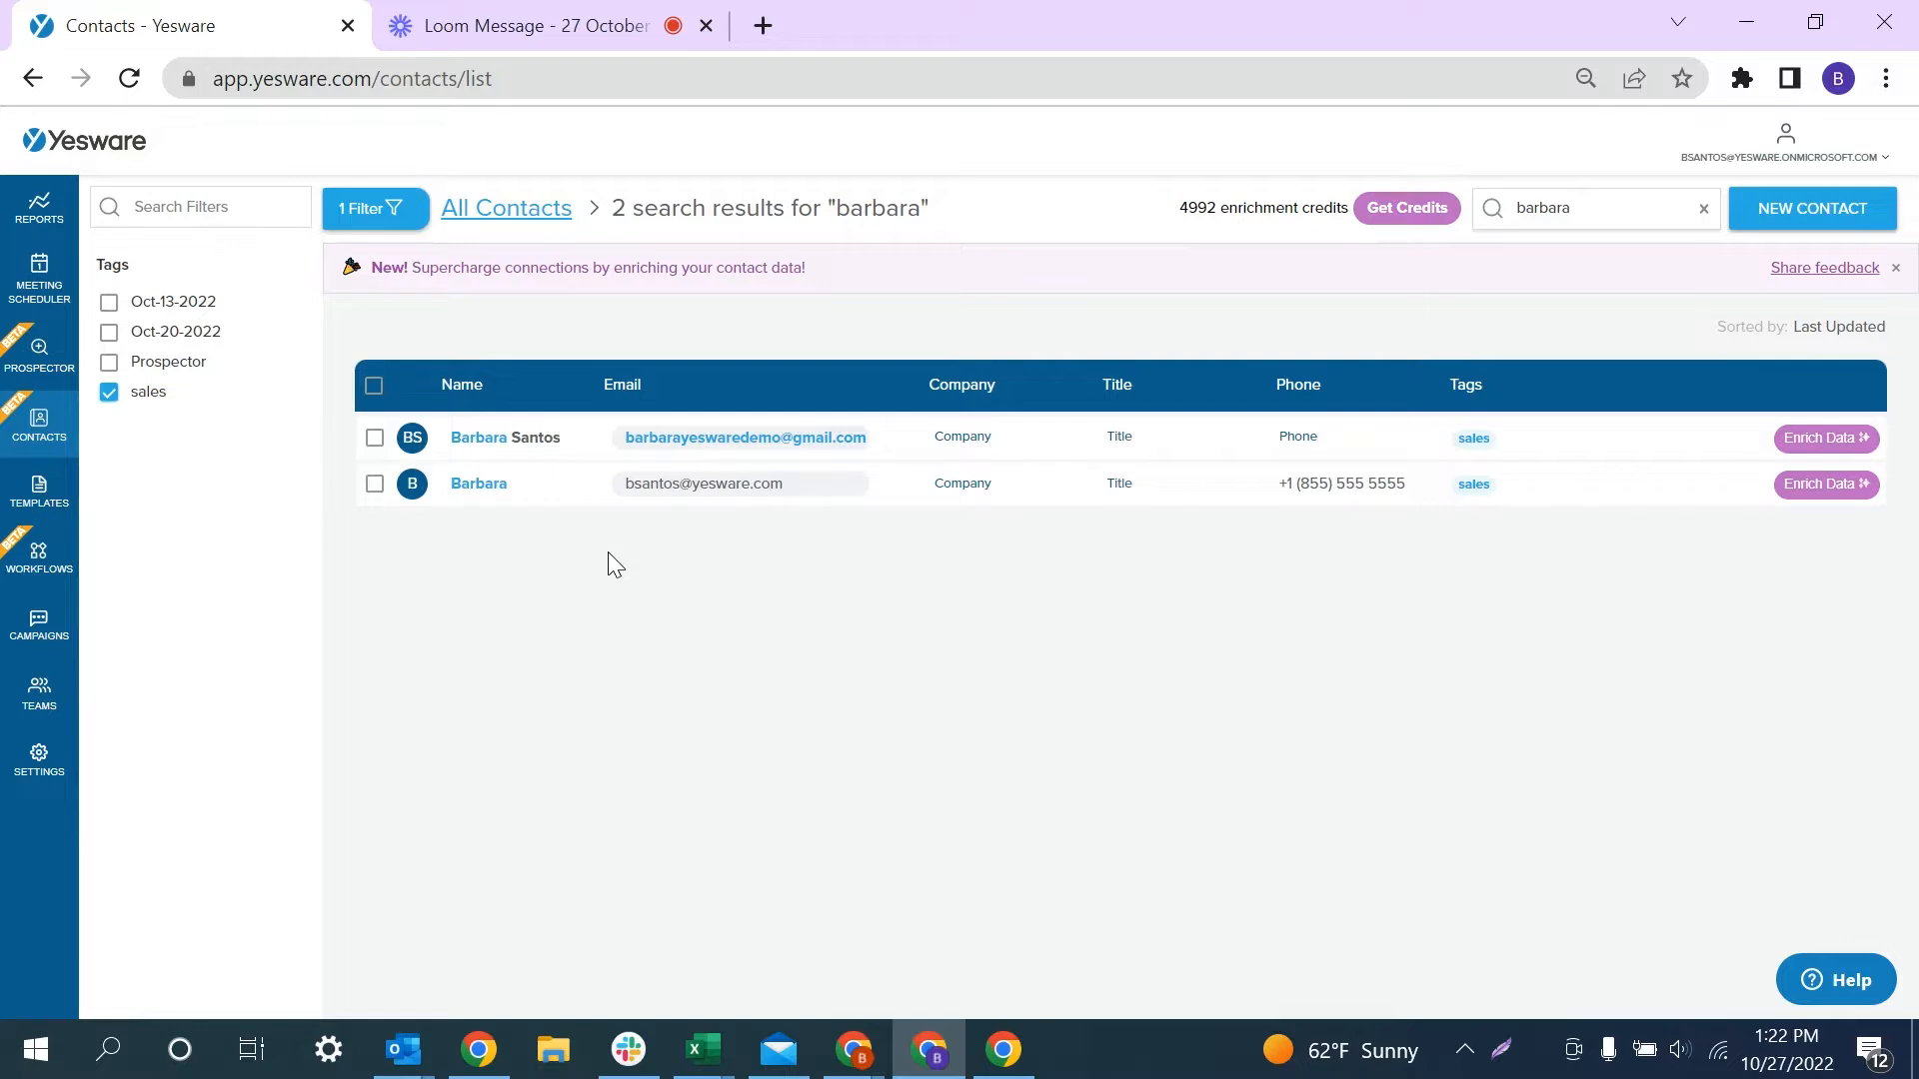
# - Open the matching contact, change its title to CSM, and request enriched data
pyautogui.click(576, 497)
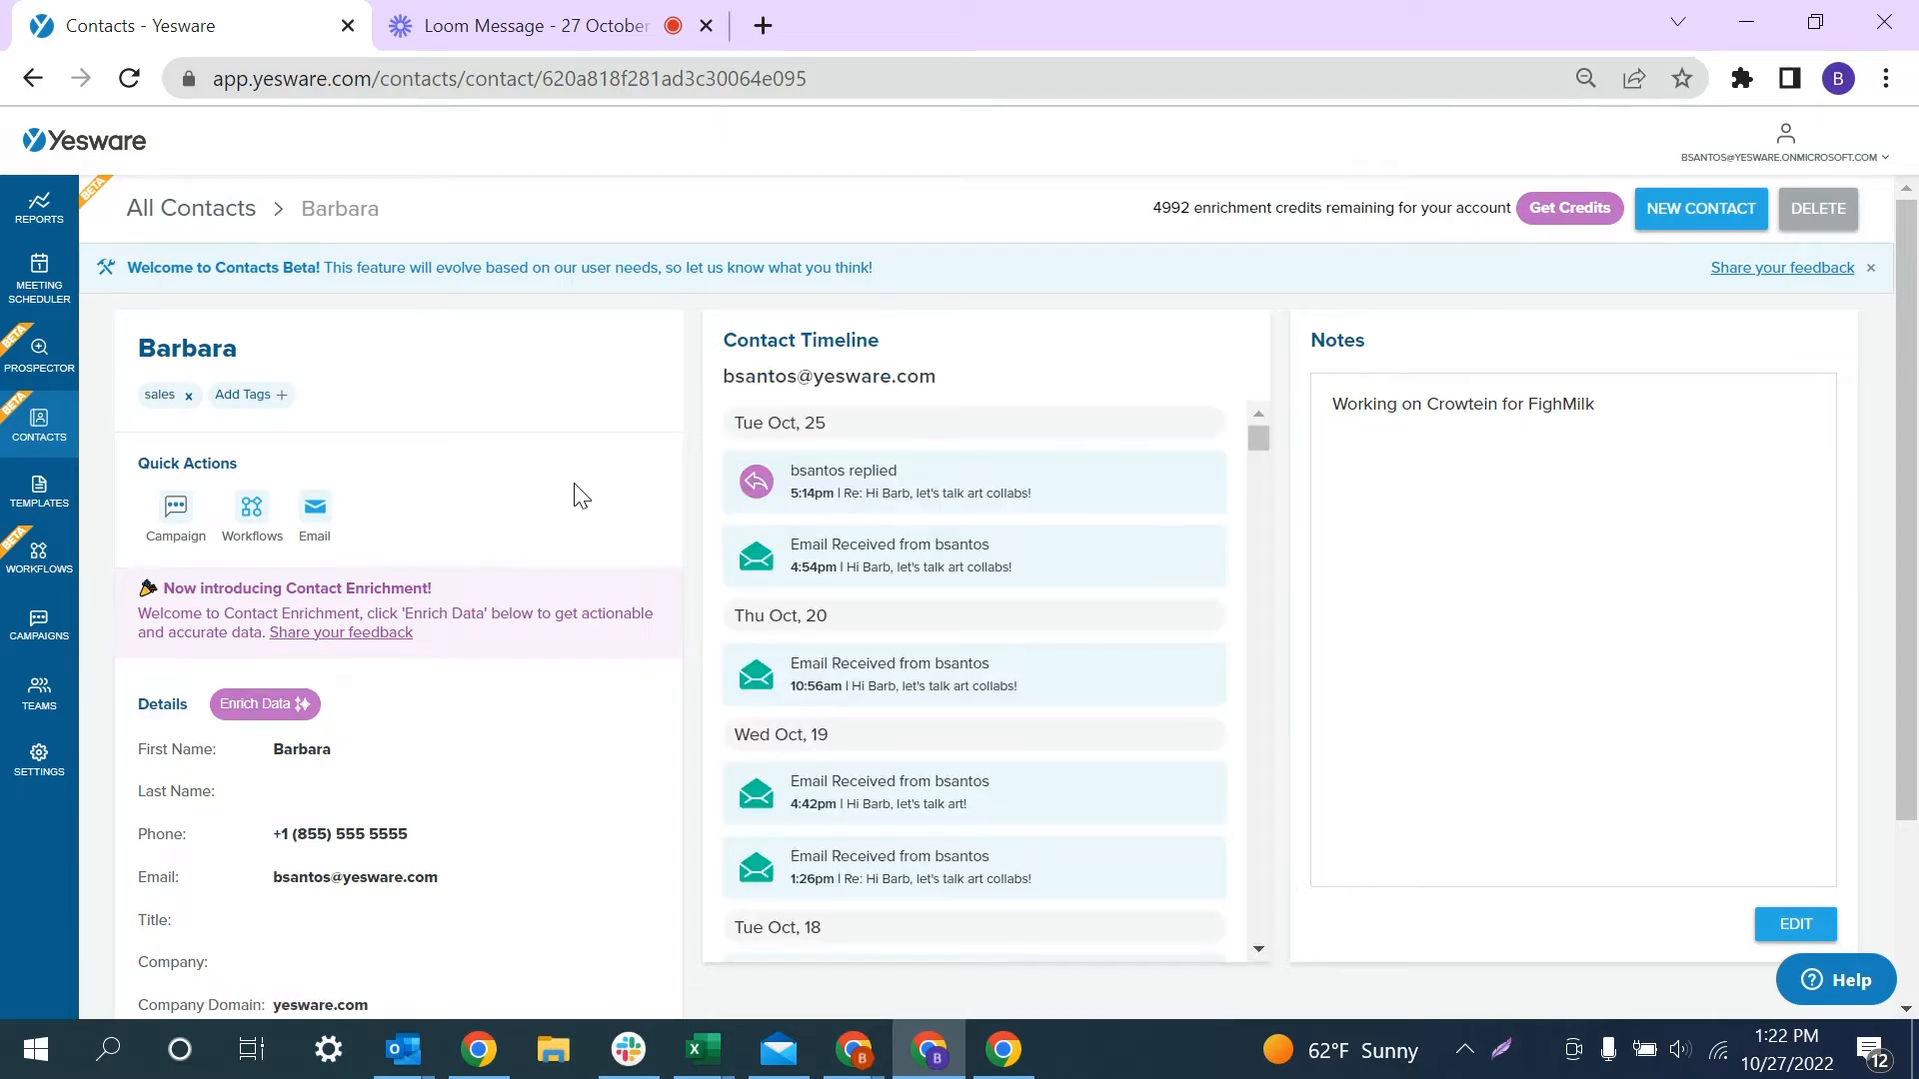
pyautogui.click(314, 925)
pyautogui.write('CSM')
pyautogui.press('Return')
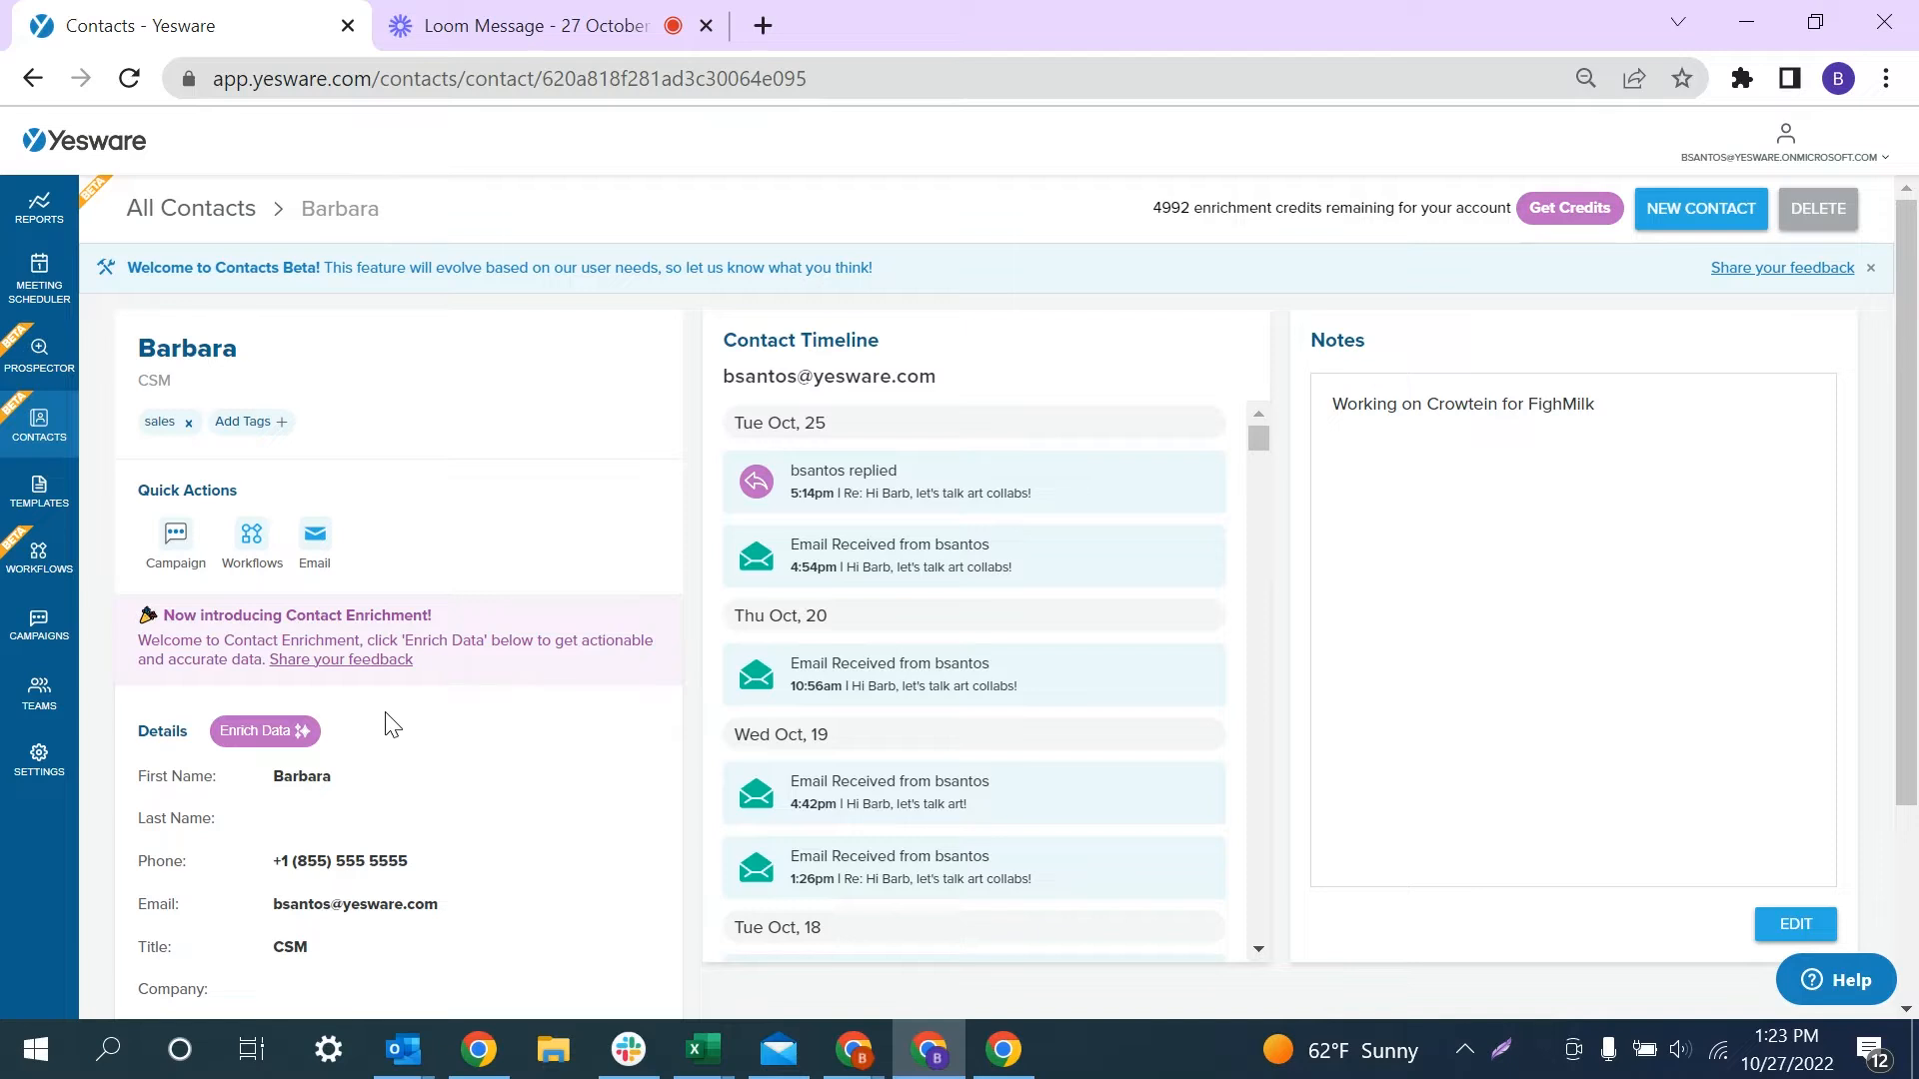
pyautogui.click(266, 730)
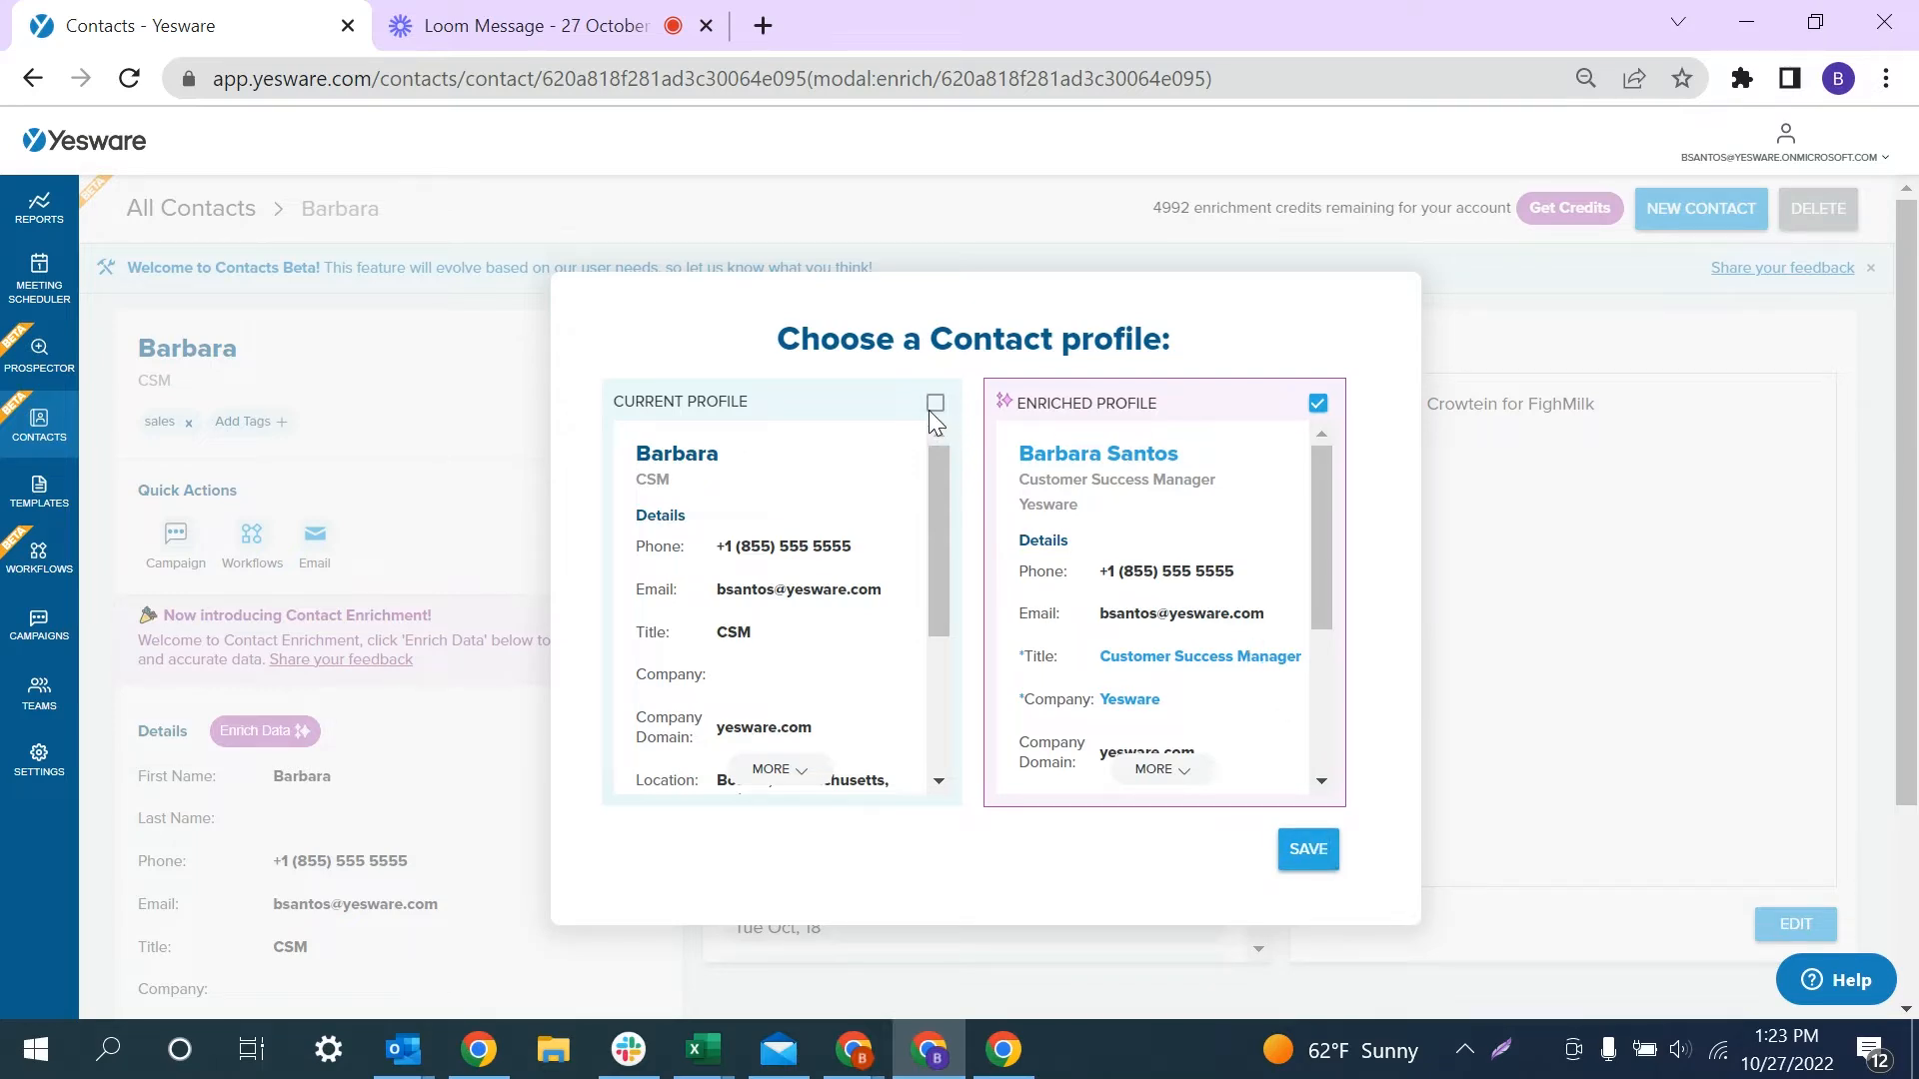
# - Save the enriched profile so the contact becomes Customer Success Manager at Yesware
pyautogui.click(1311, 851)
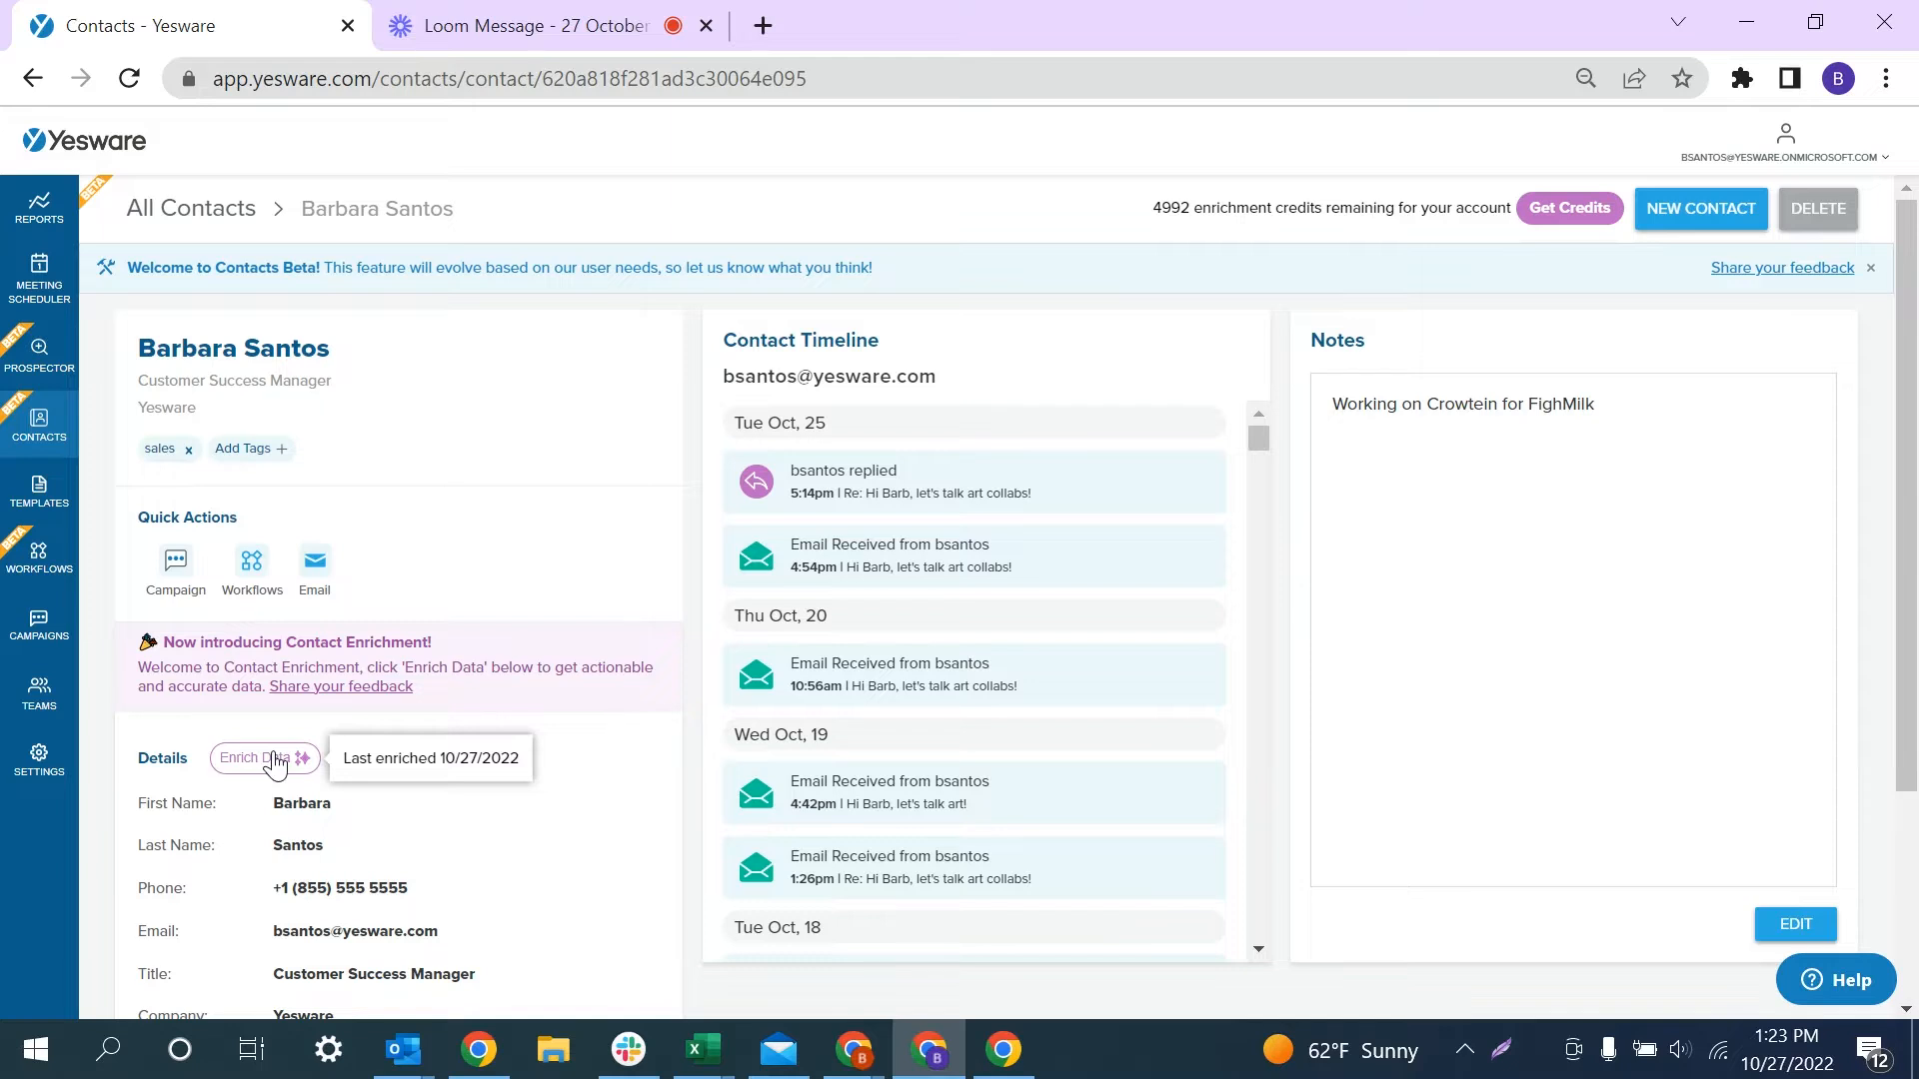
pyautogui.scroll(-1, 751, 704)
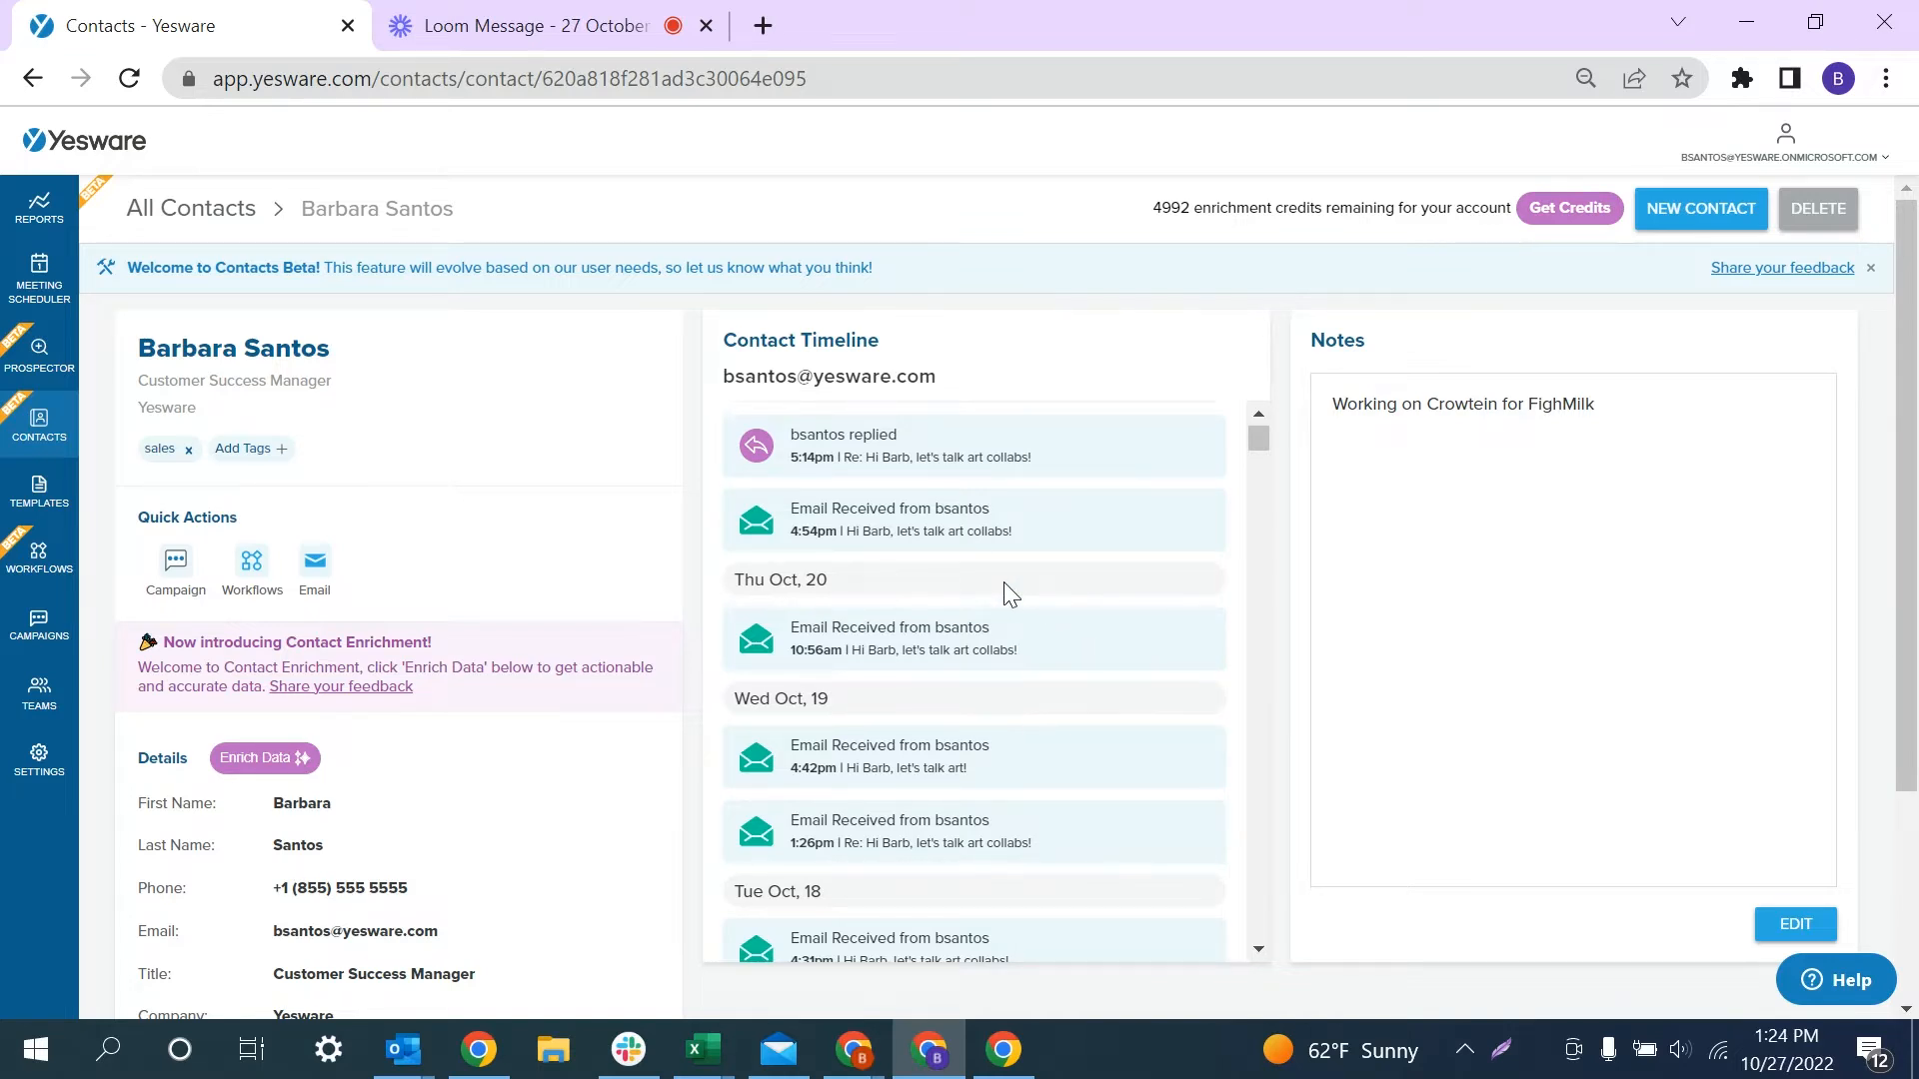
pyautogui.scroll(-10, 1004, 584)
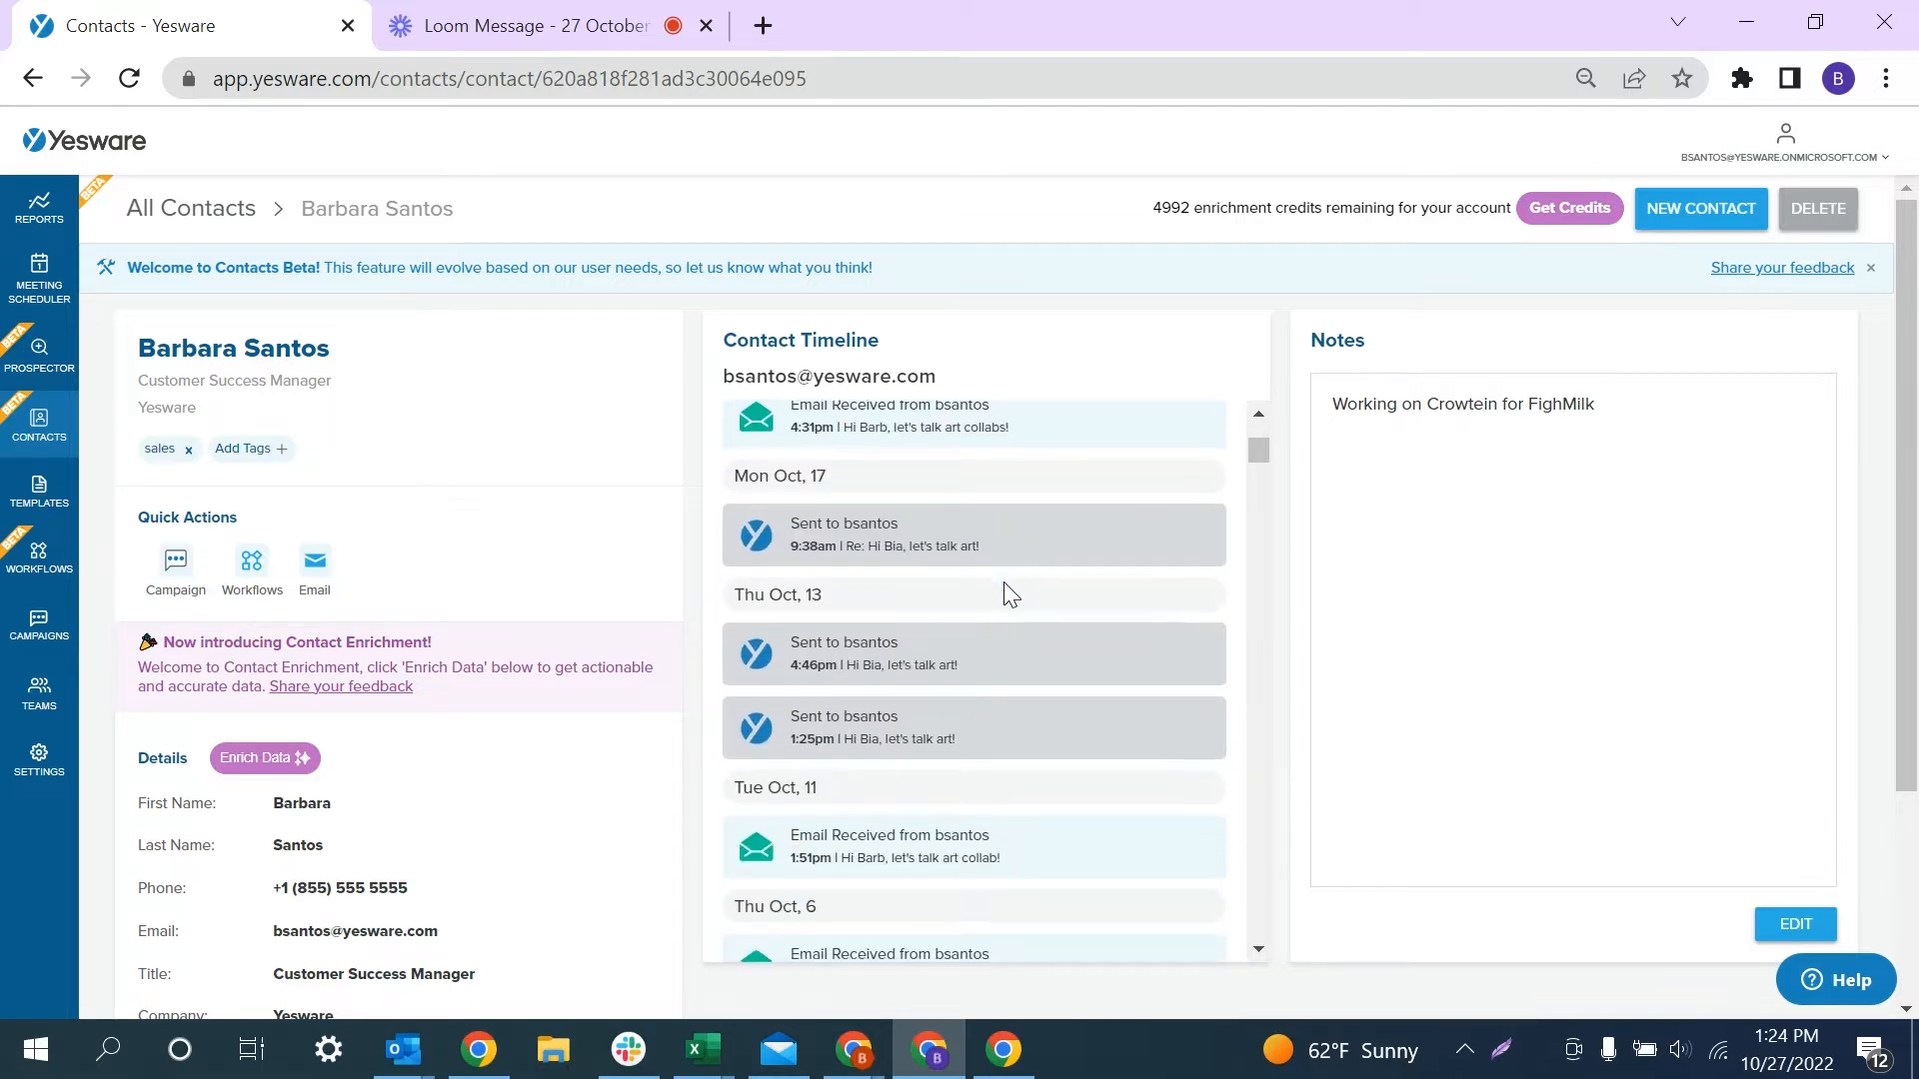
pyautogui.scroll(-12, 1004, 582)
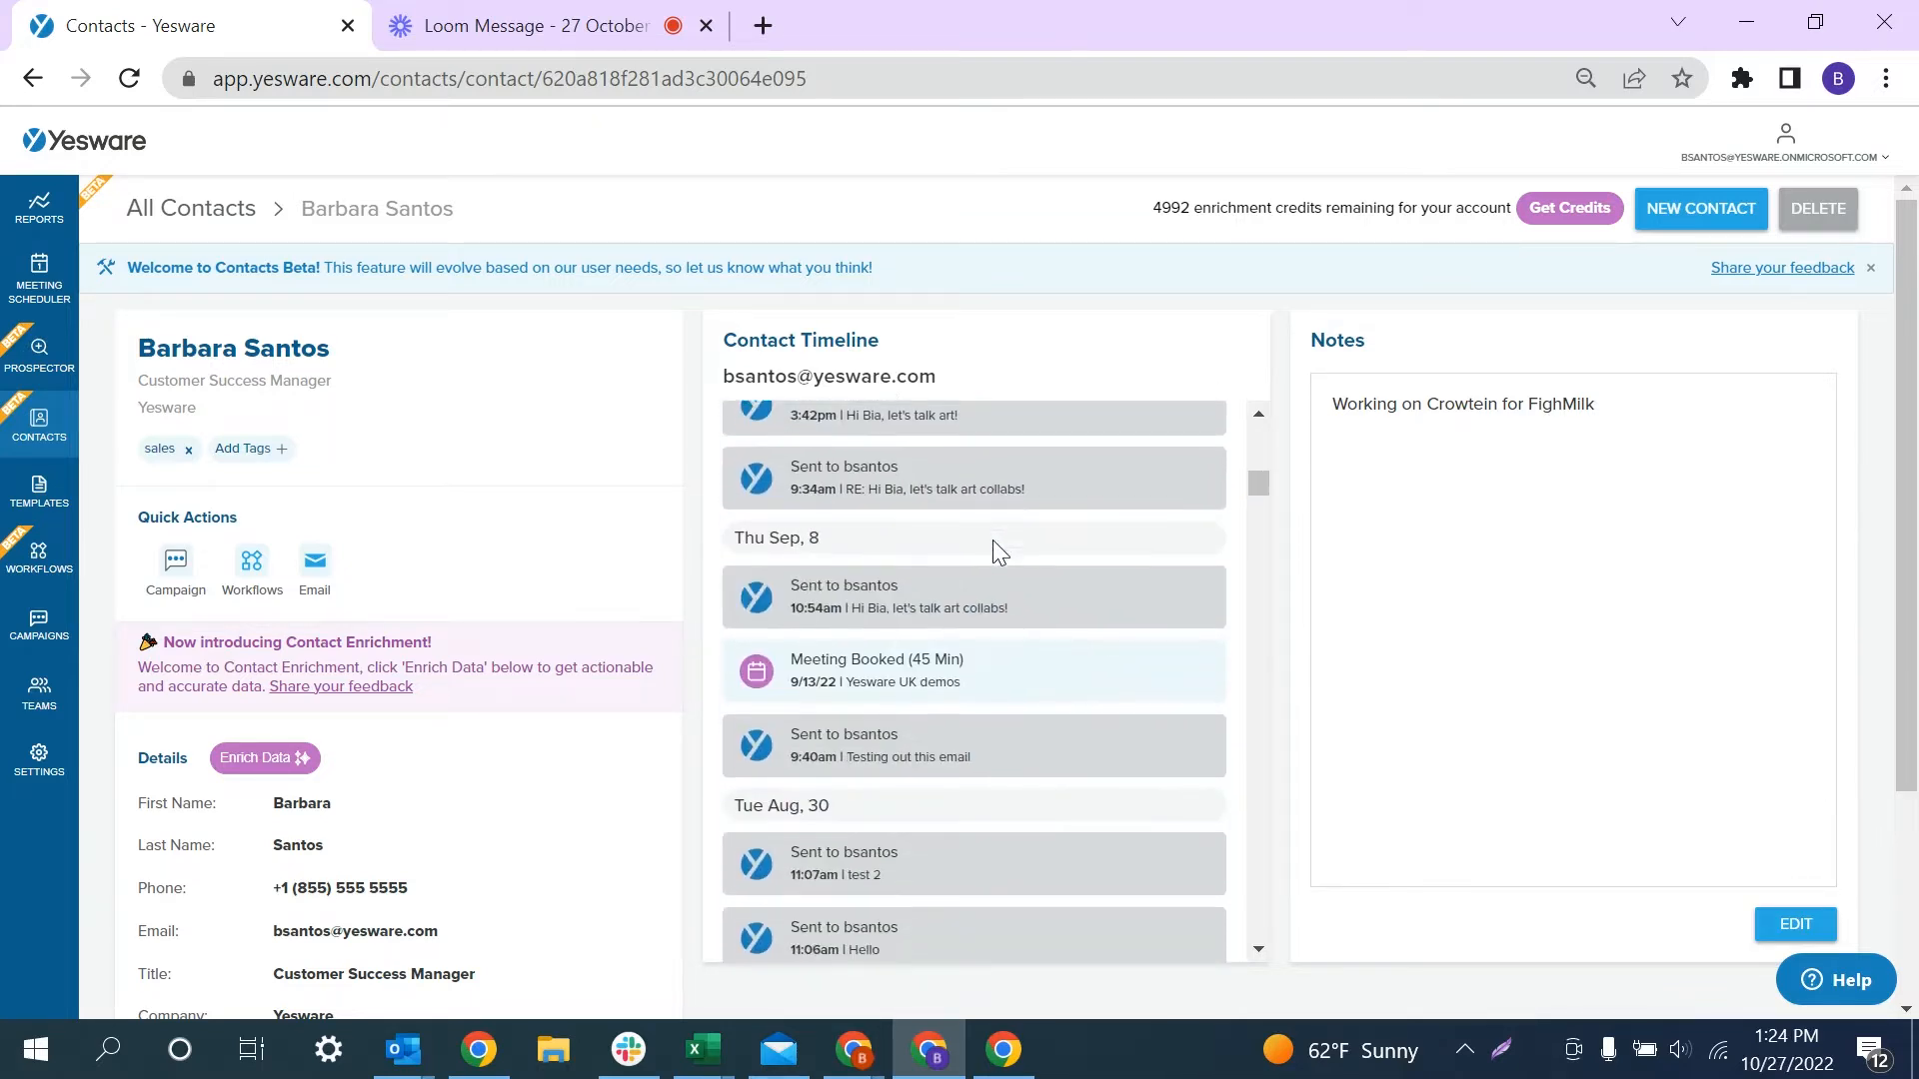
pyautogui.scroll(5, 993, 540)
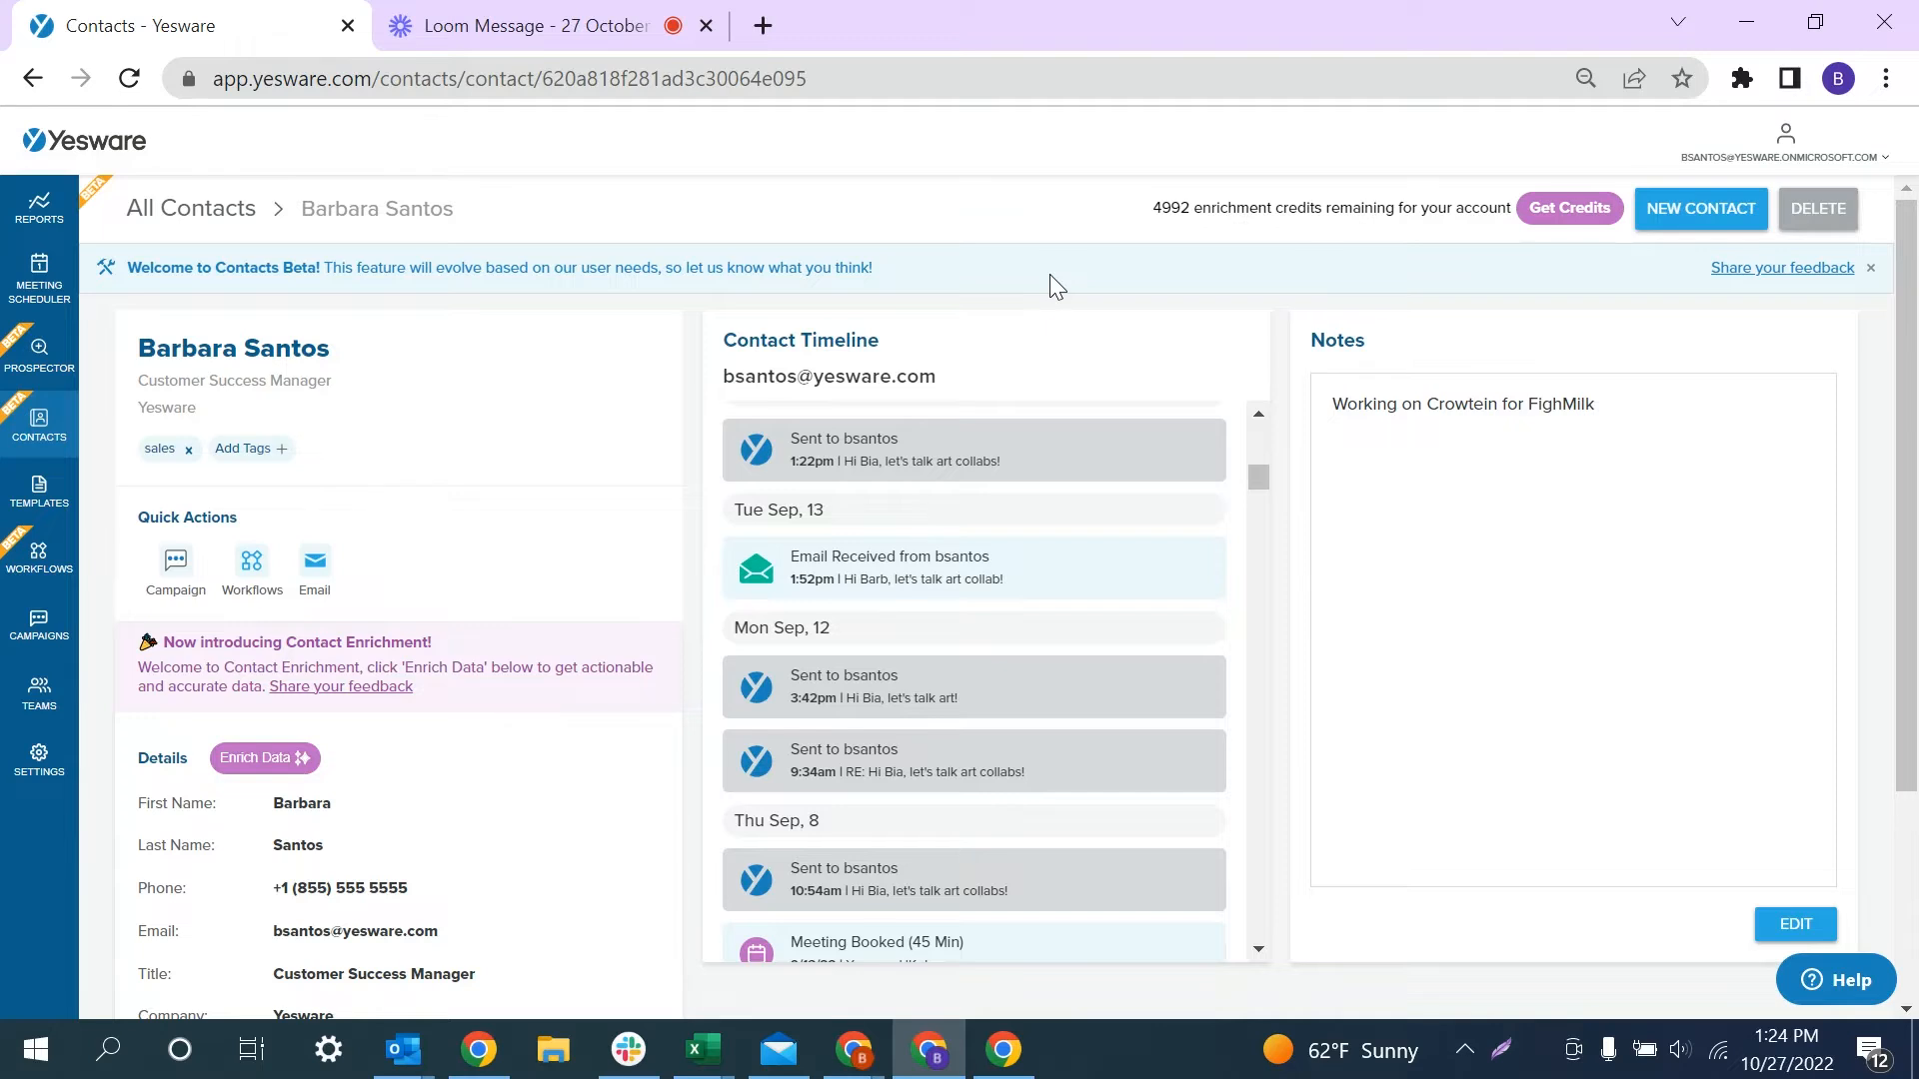
# - Create a new contact with a pasted work e-mail address and the contact's first name
pyautogui.click(1715, 224)
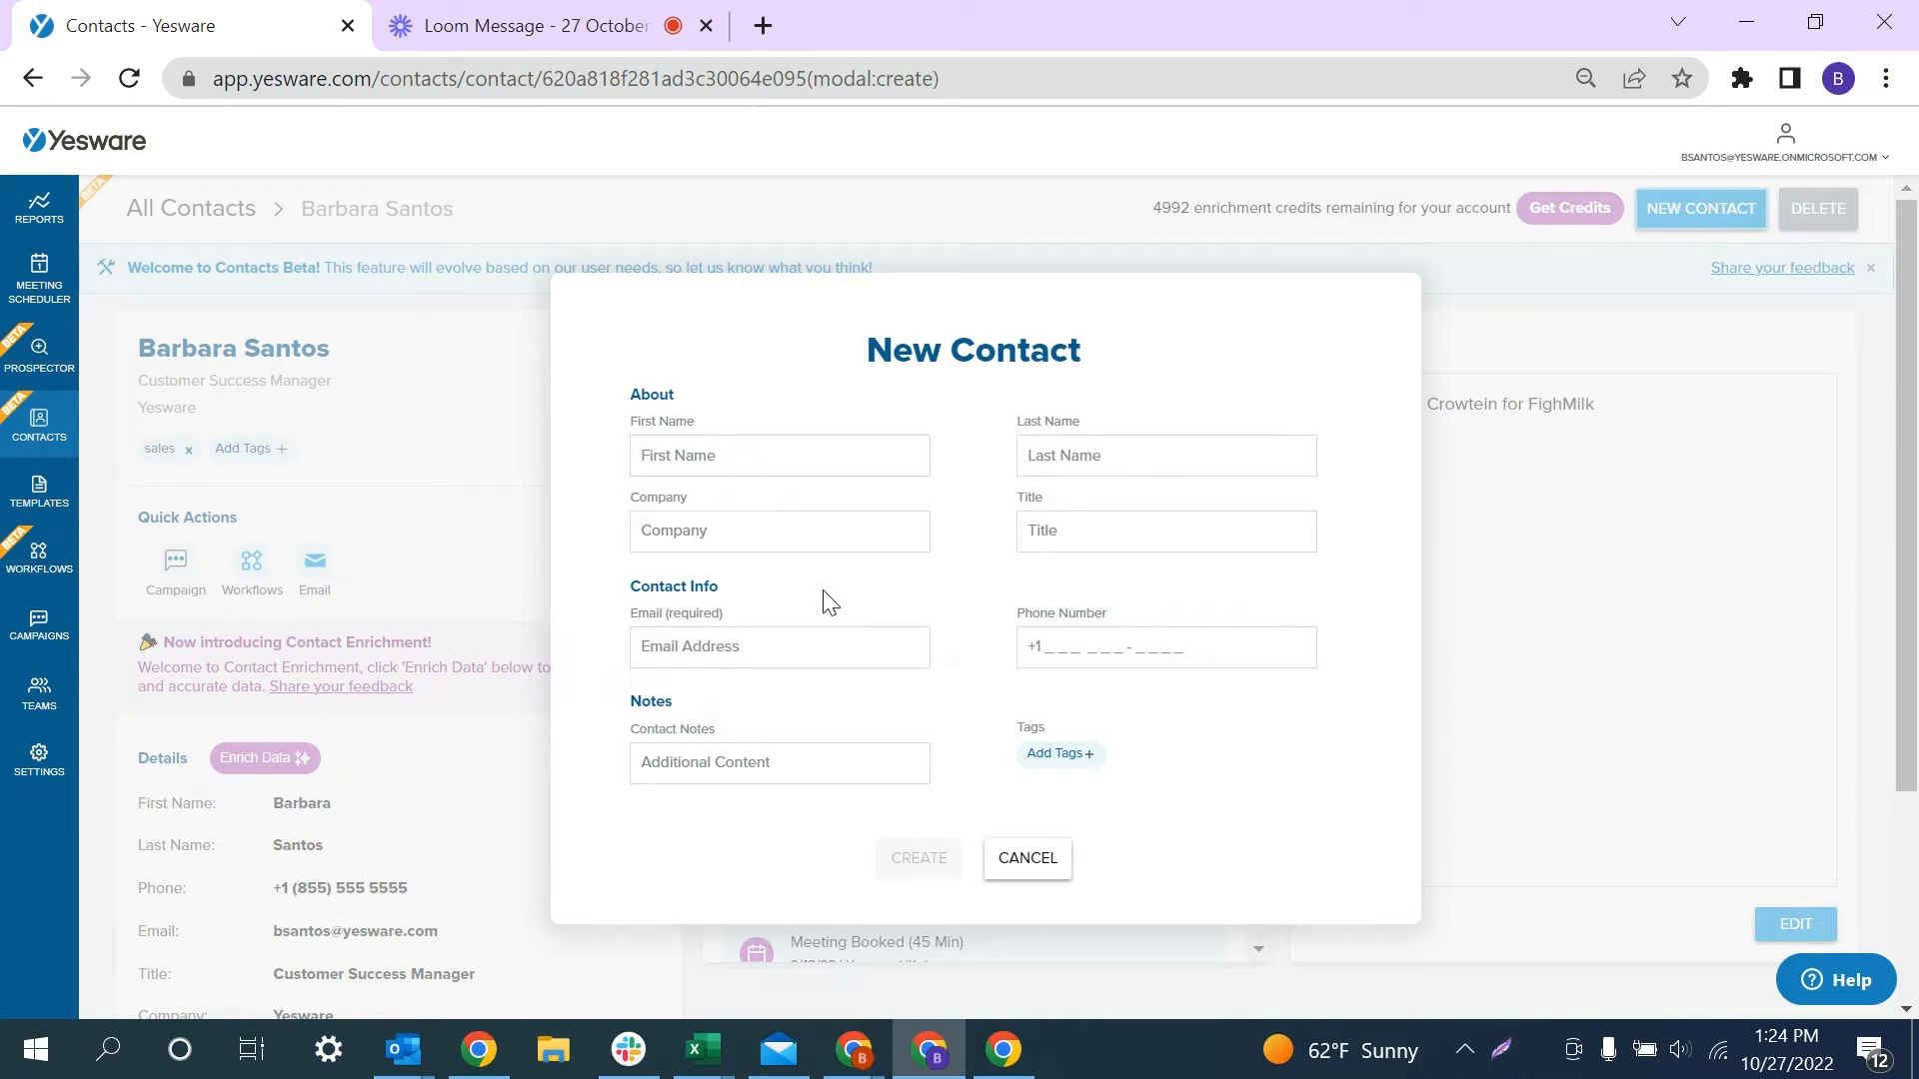
pyautogui.click(712, 648)
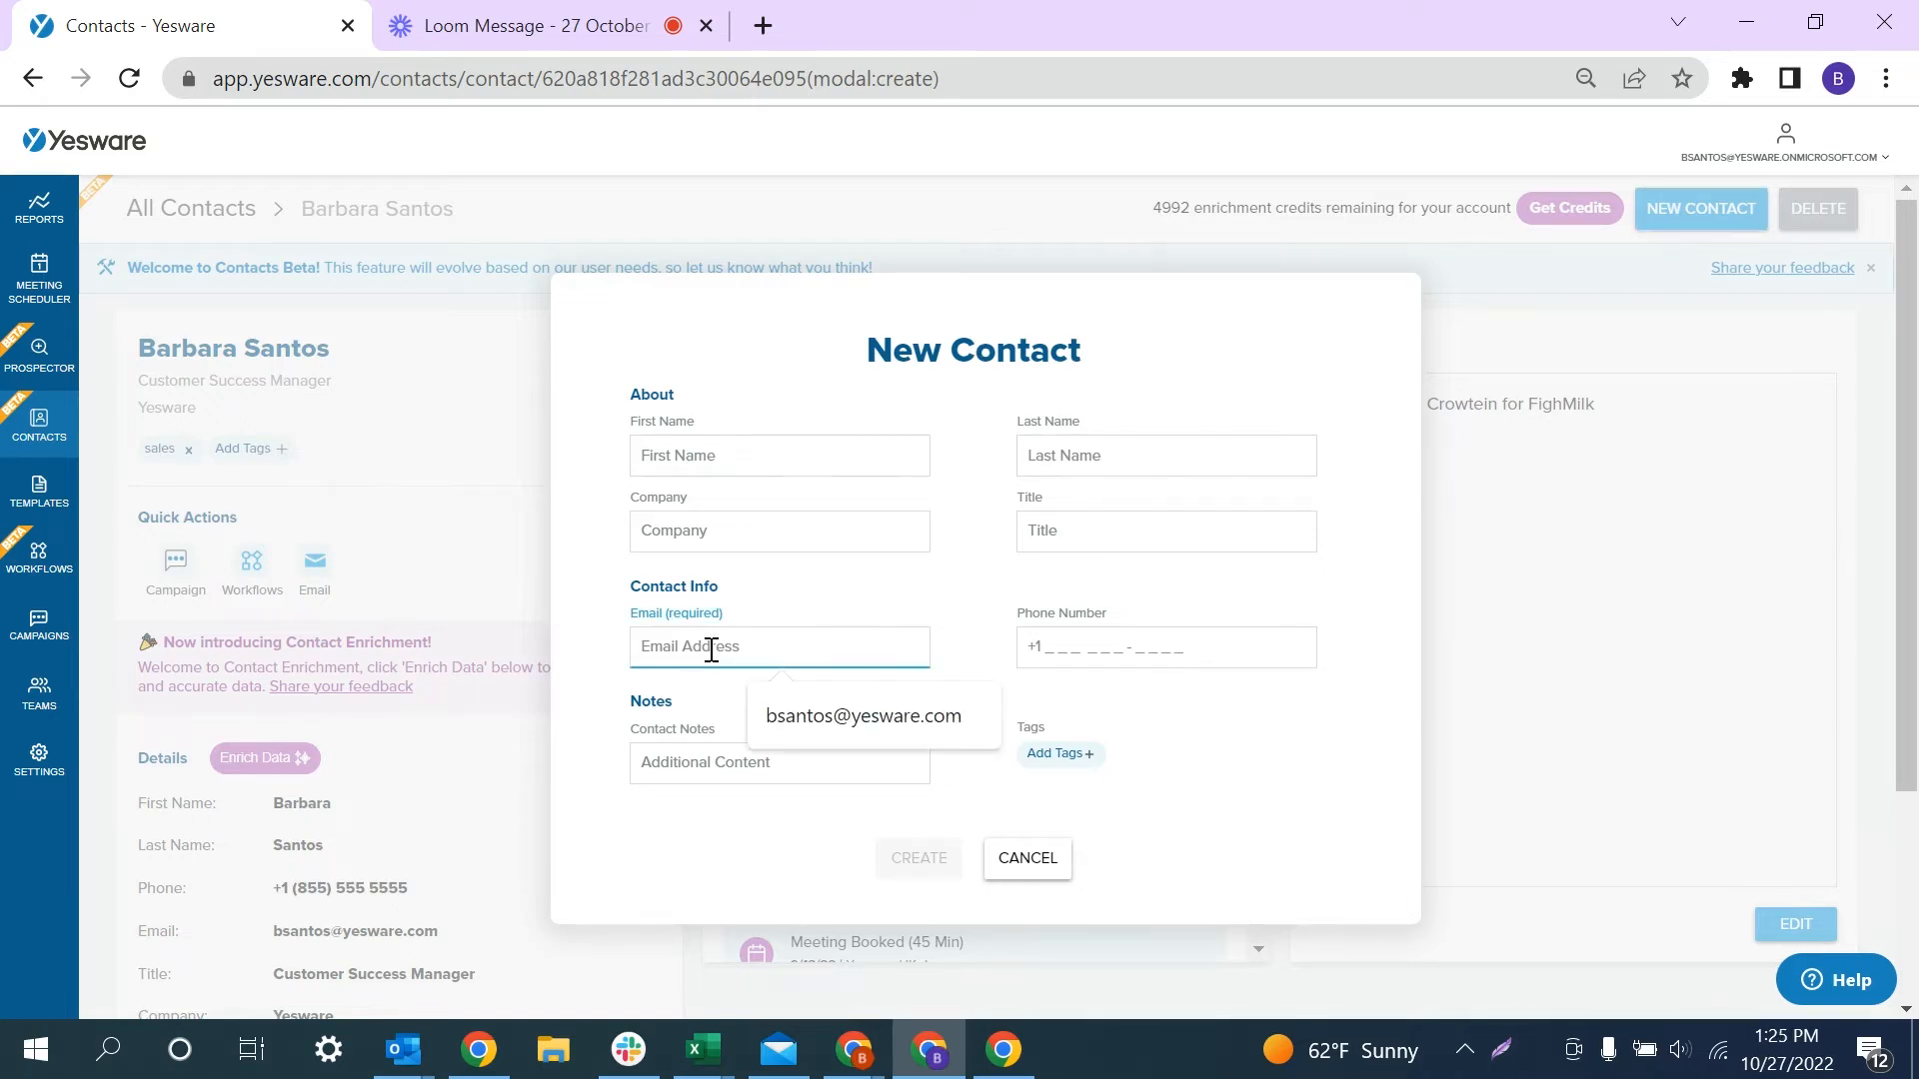
pyautogui.hotkey('ctrl', 'v')
pyautogui.click(711, 457)
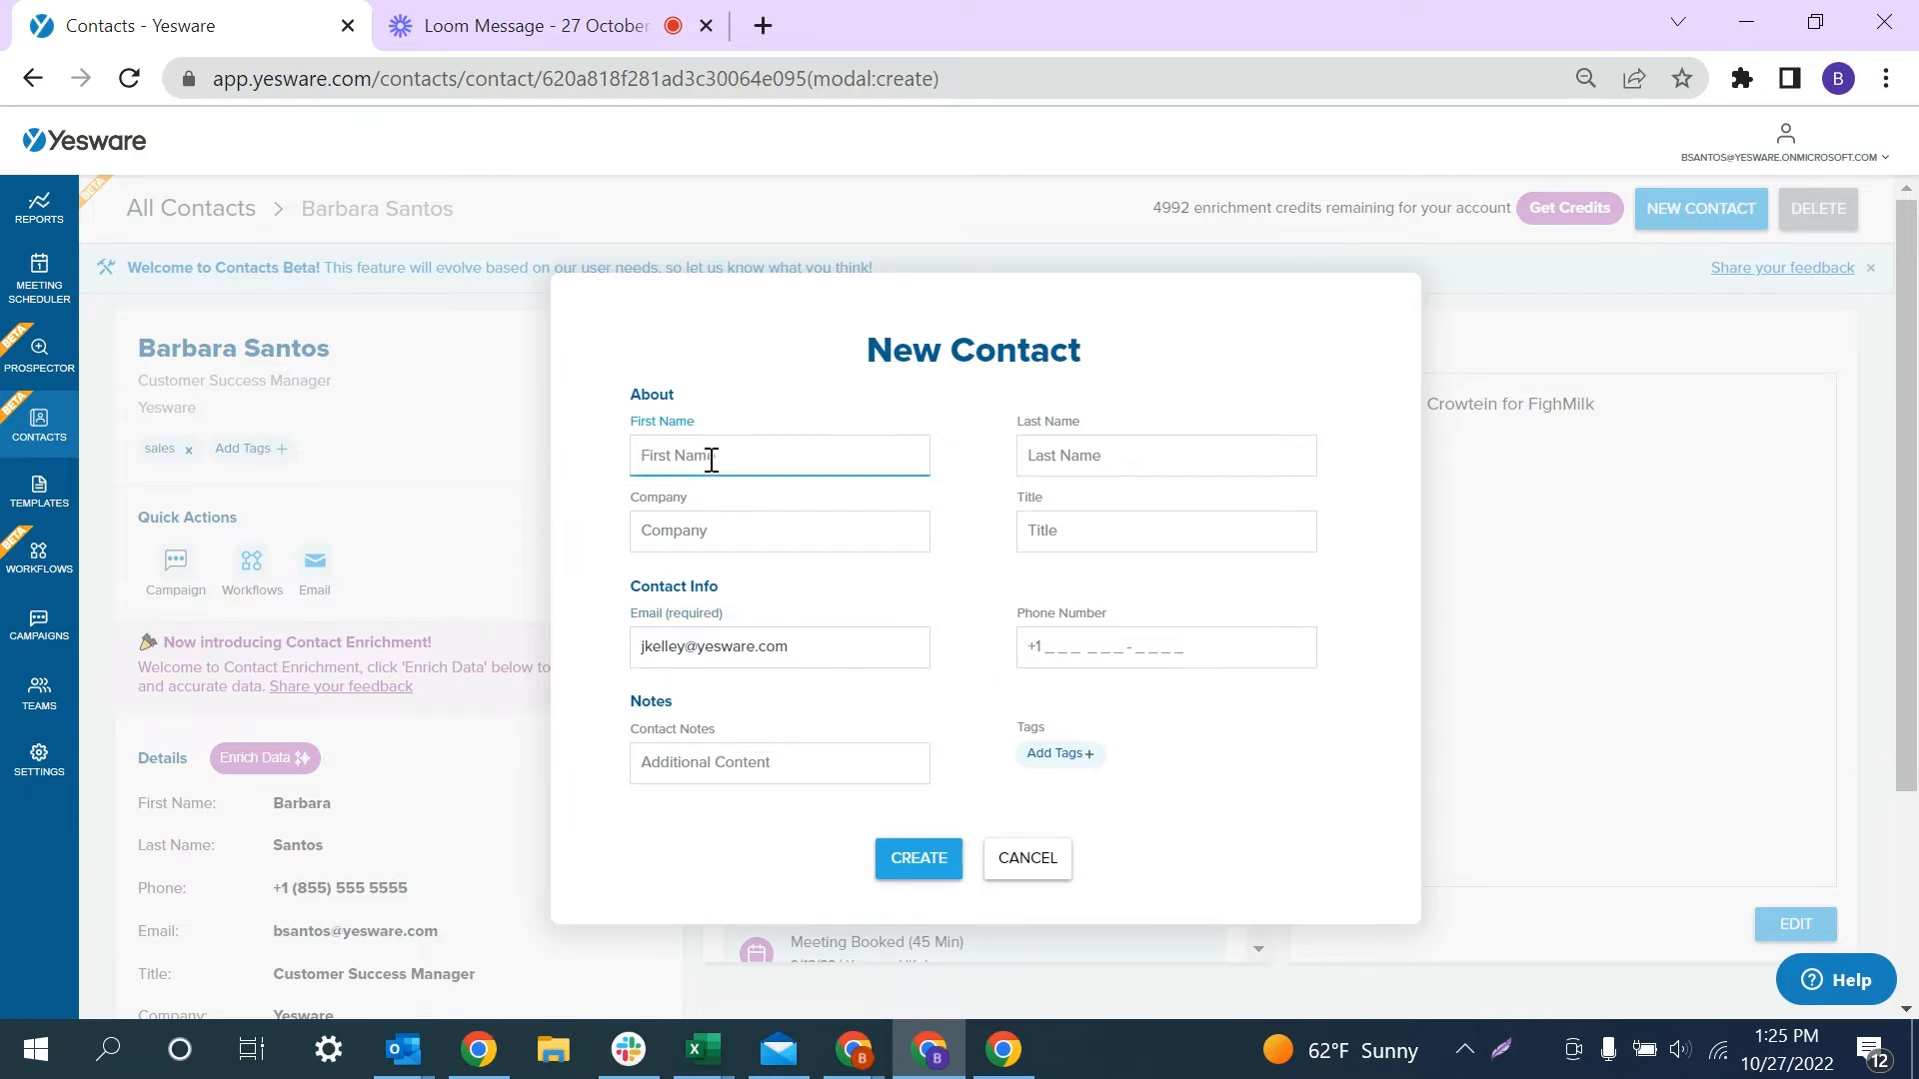
pyautogui.click(921, 866)
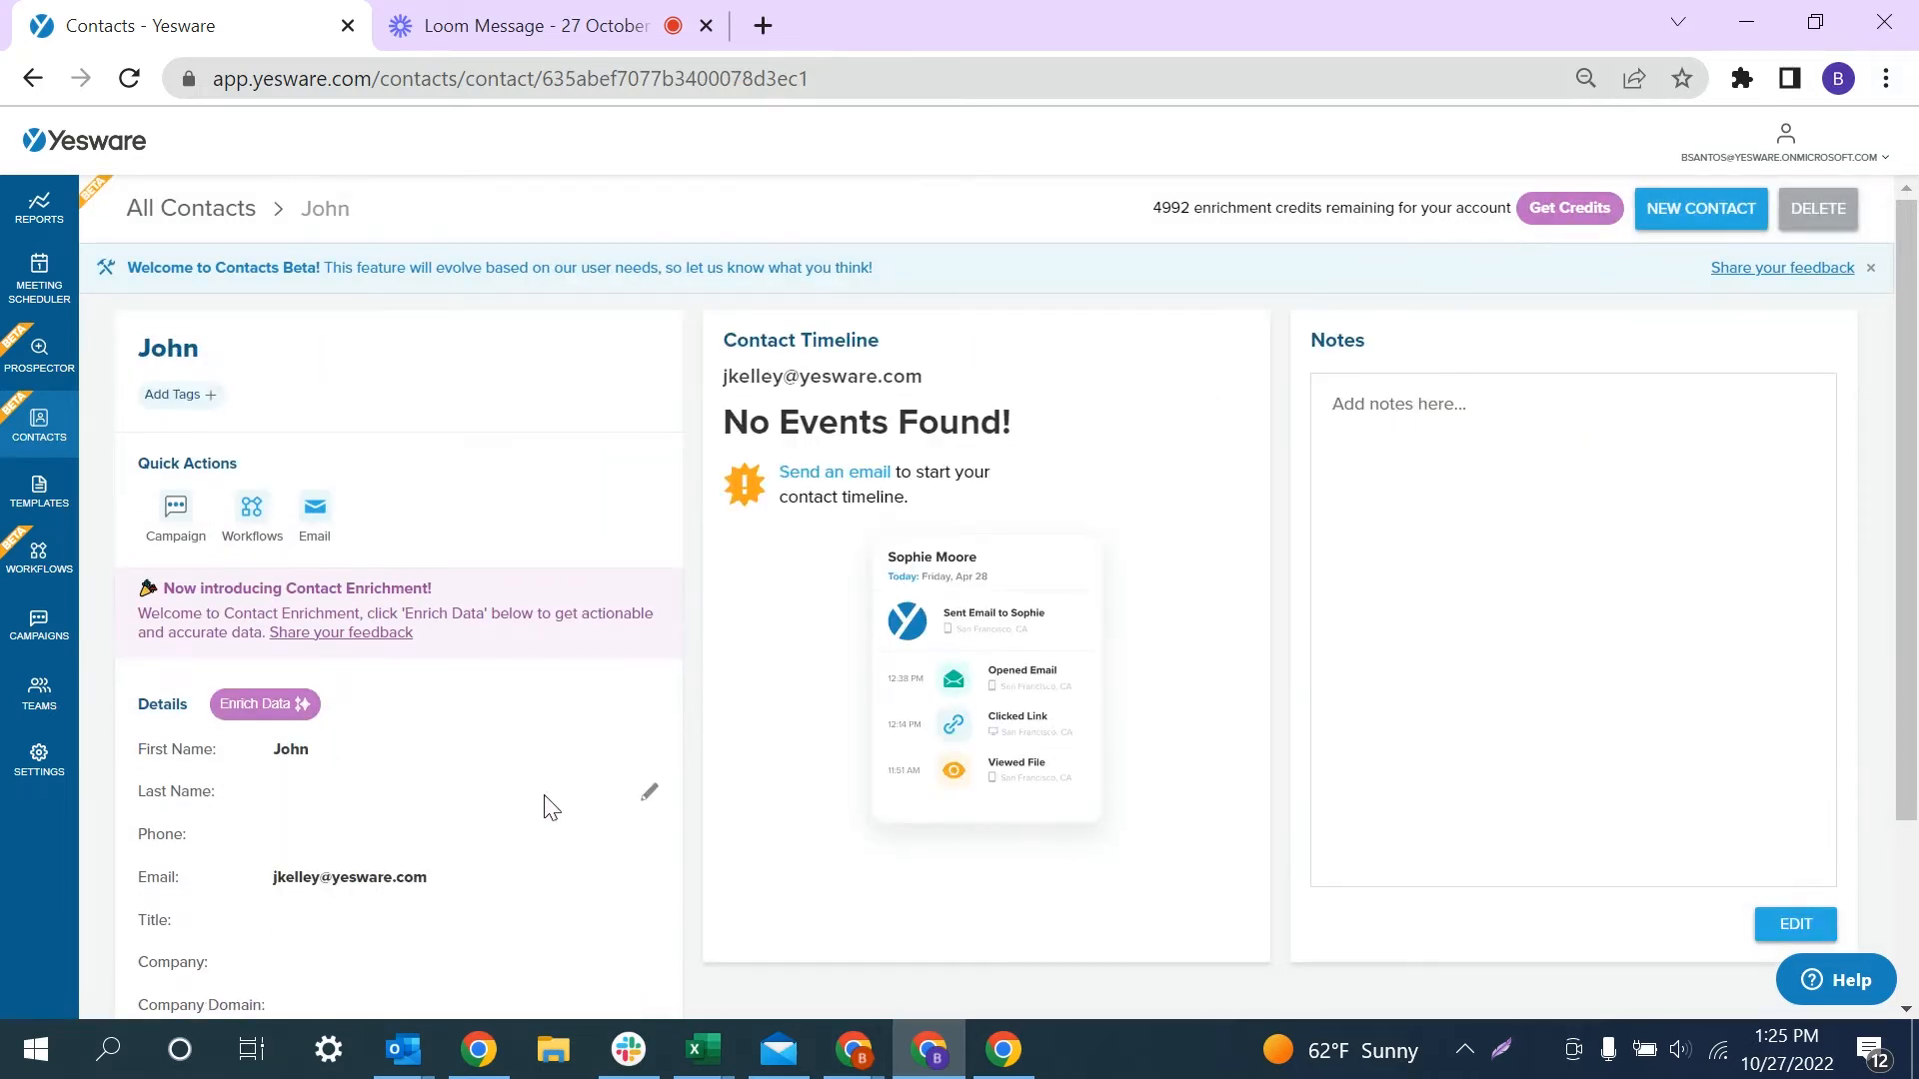
# - Enter and save the new contact's surname in the Last Name field of Details
pyautogui.scroll(-1, 544, 801)
pyautogui.click(308, 727)
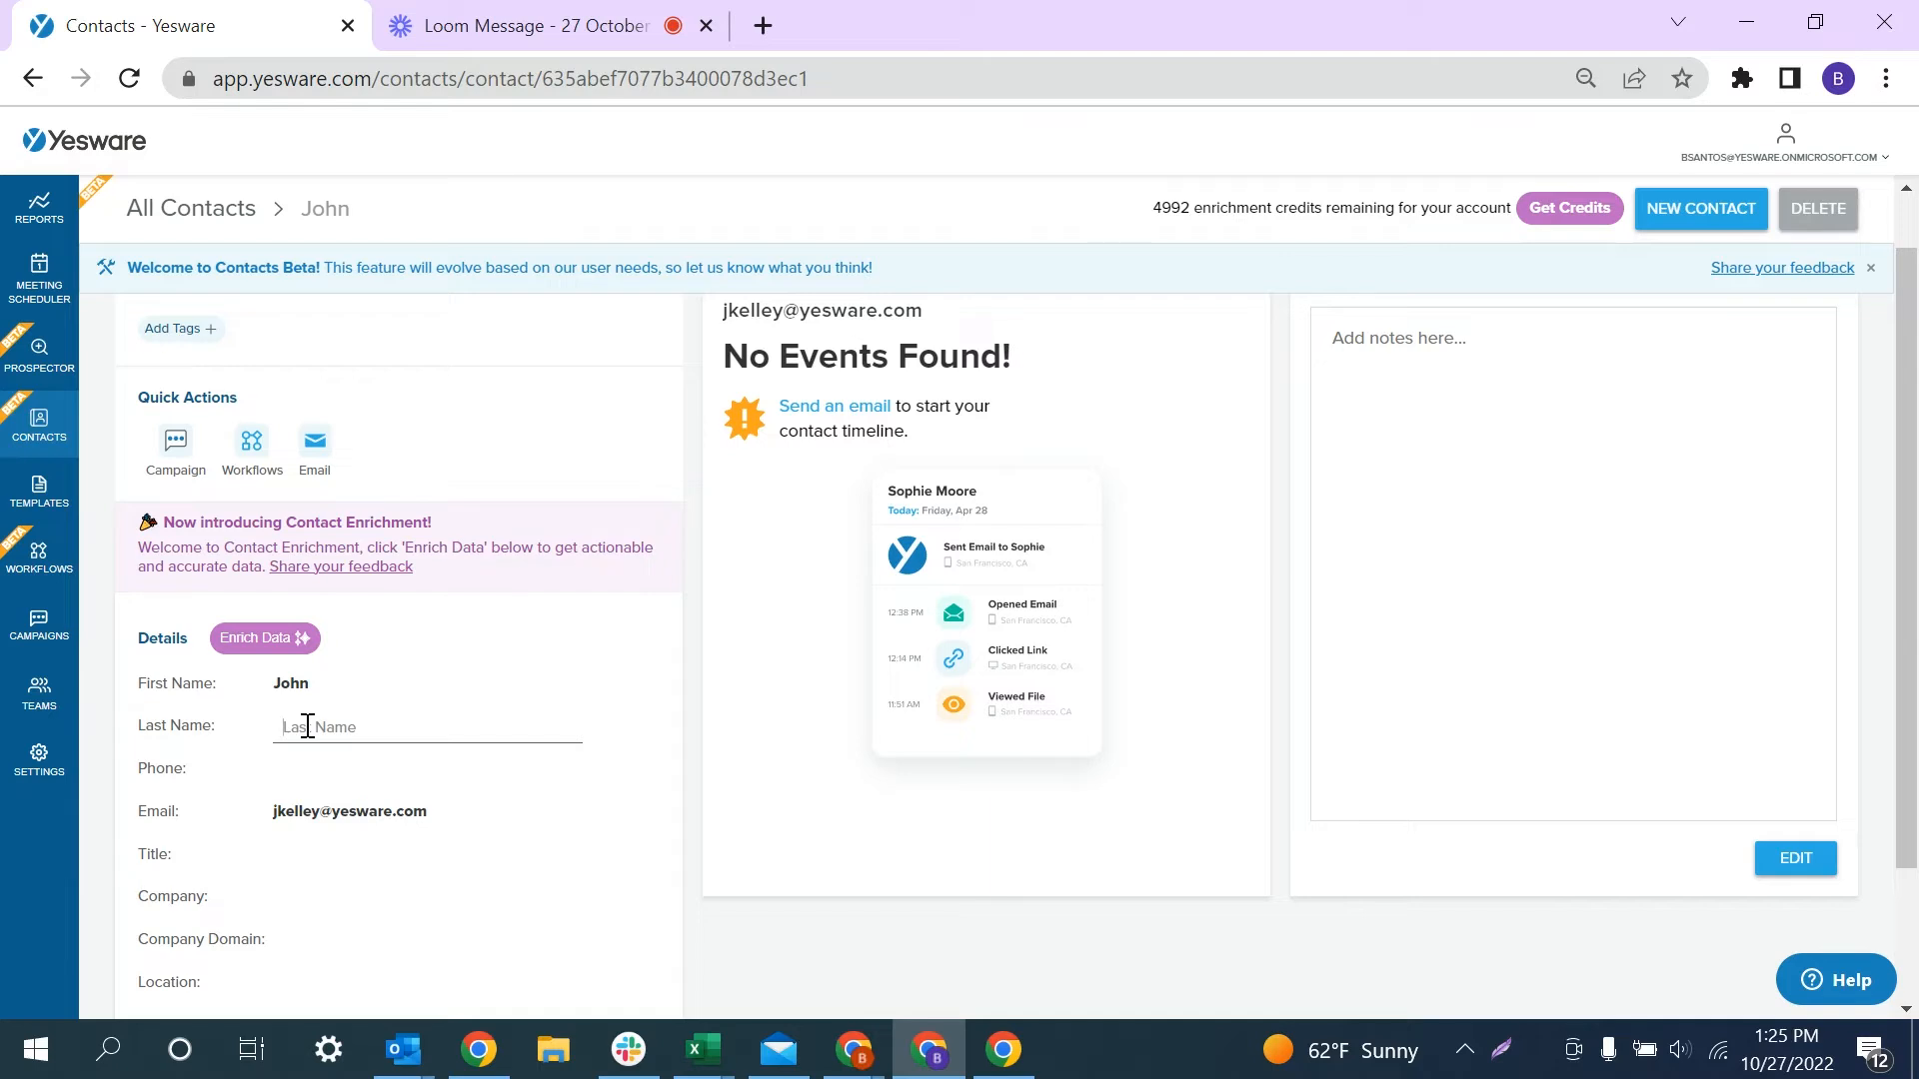
pyautogui.press('Return')
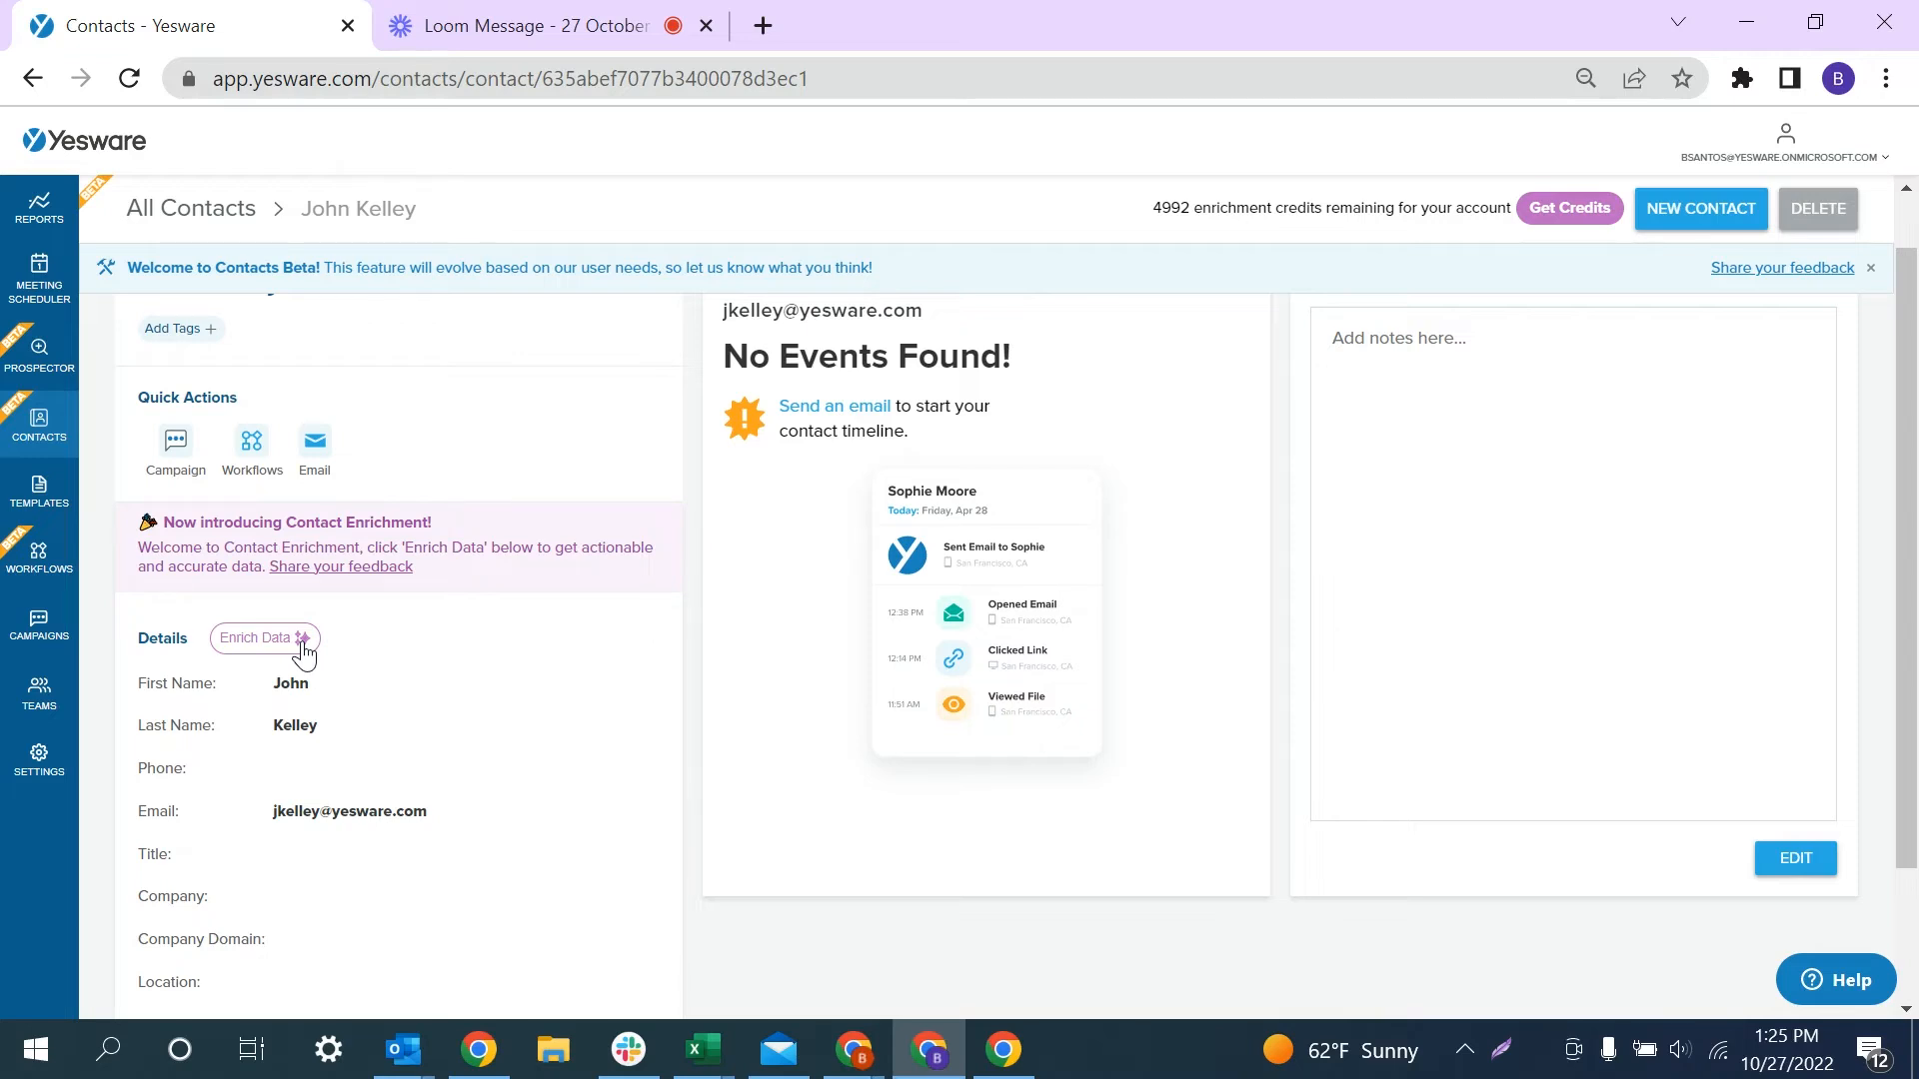
# - Apply the enriched profile, giving the new contact title Account Executive at company Yesware
pyautogui.click(304, 651)
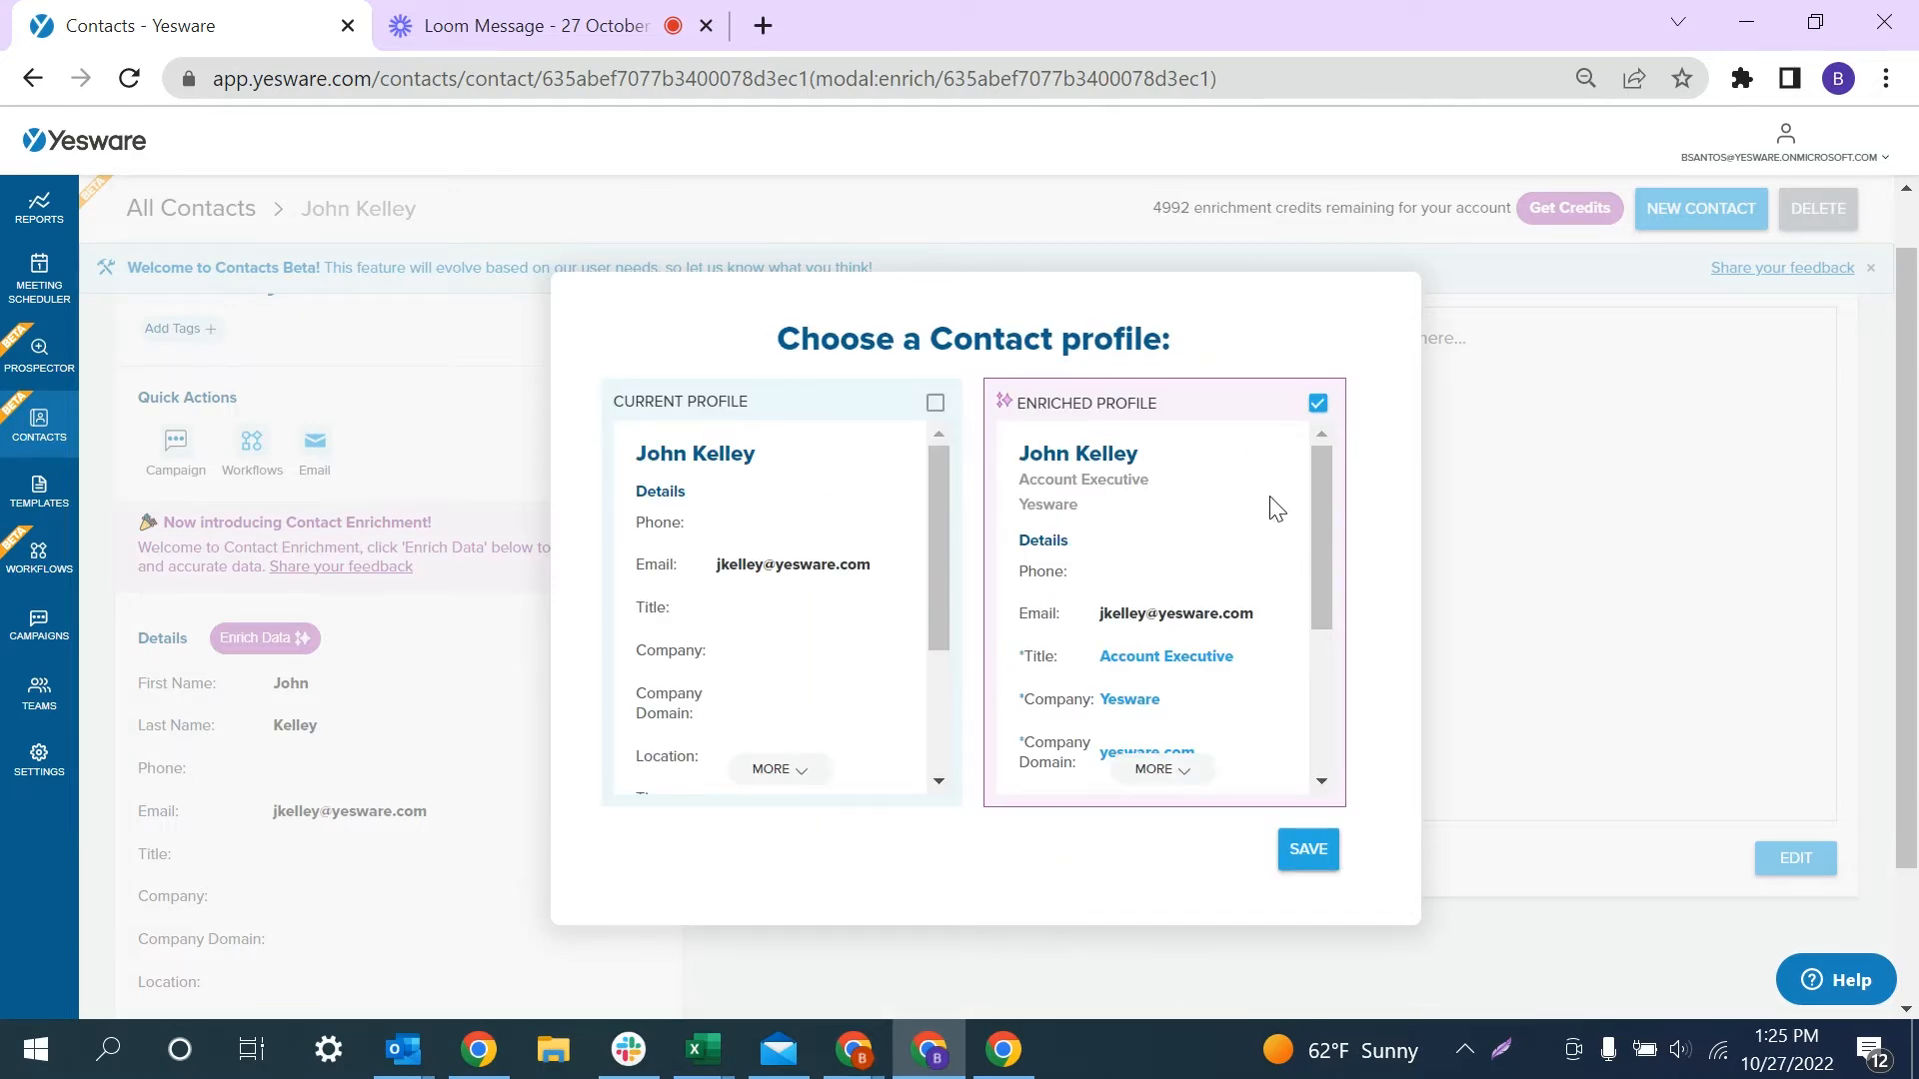
pyautogui.scroll(-5, 1246, 596)
pyautogui.scroll(5, 1249, 607)
pyautogui.click(1318, 854)
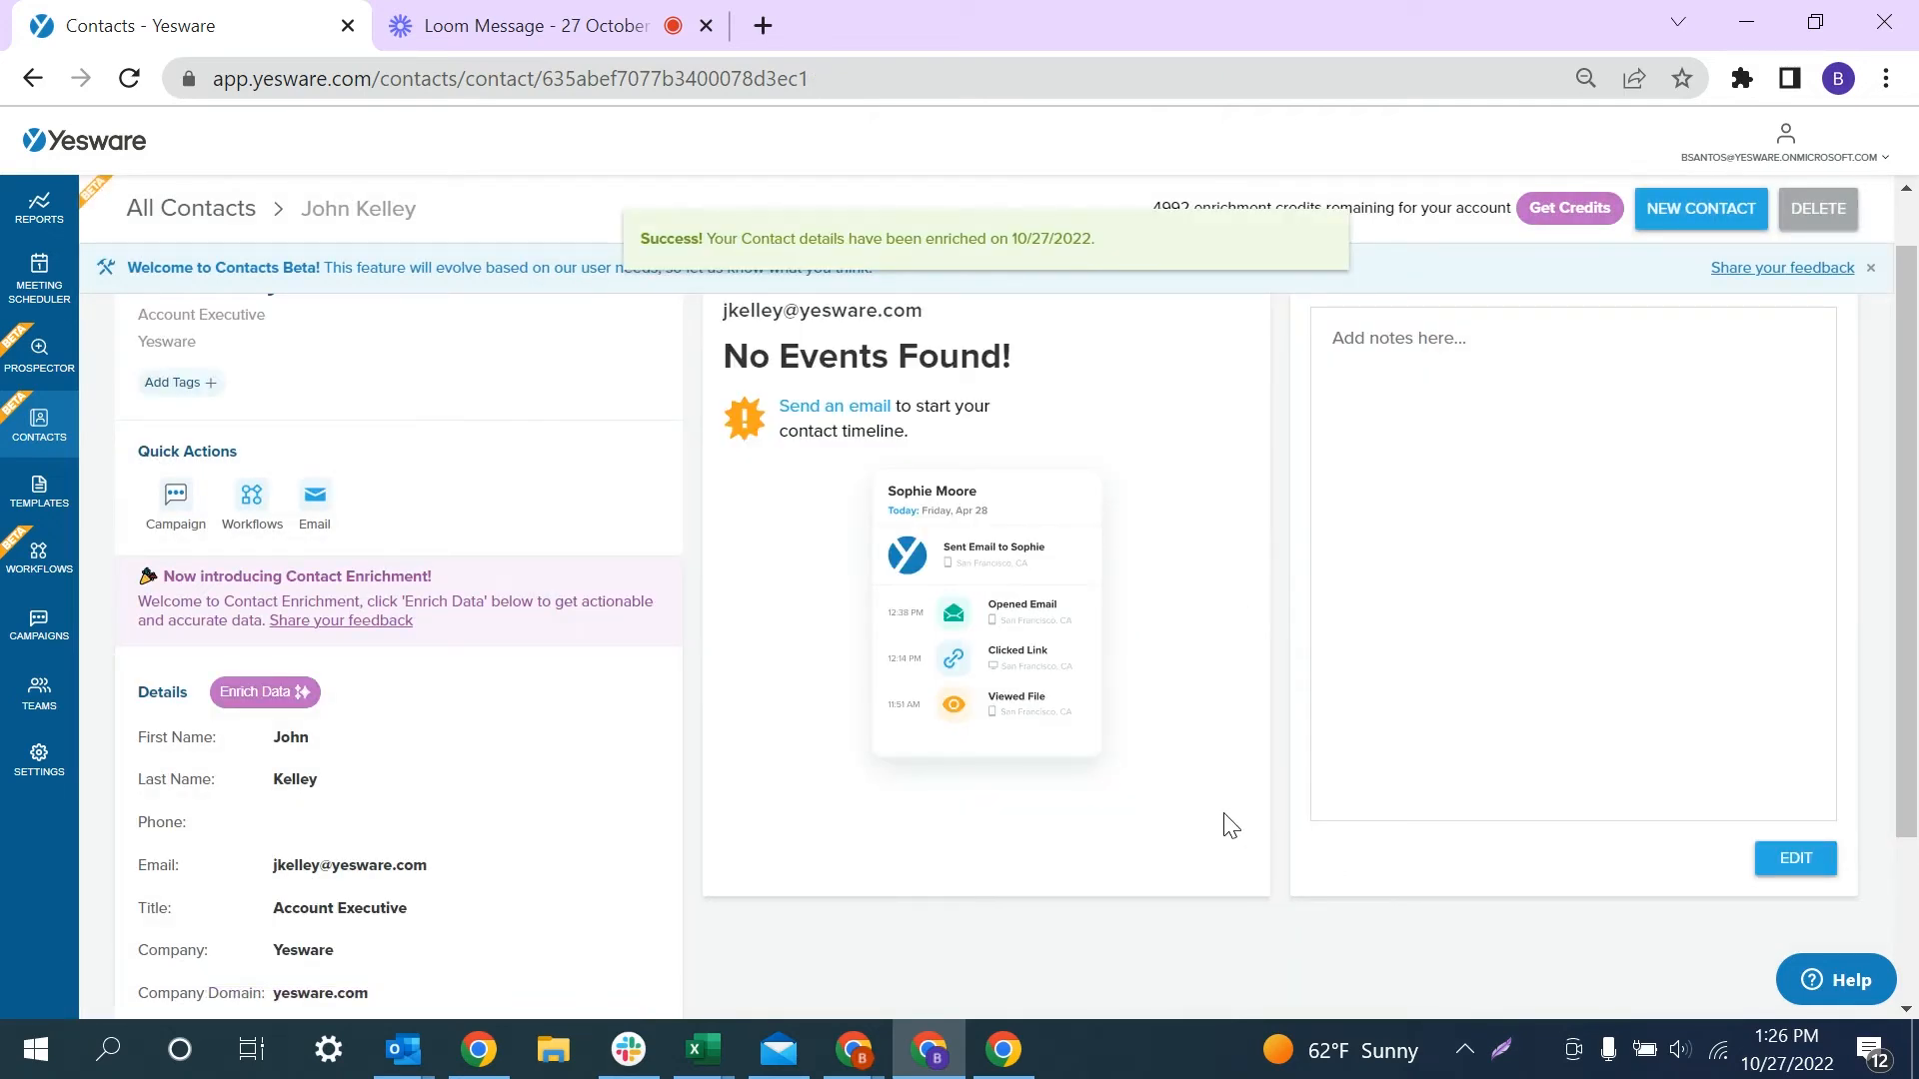
# - Go back to All Contacts and select all 12 contacts via the header checkbox
pyautogui.click(14, 436)
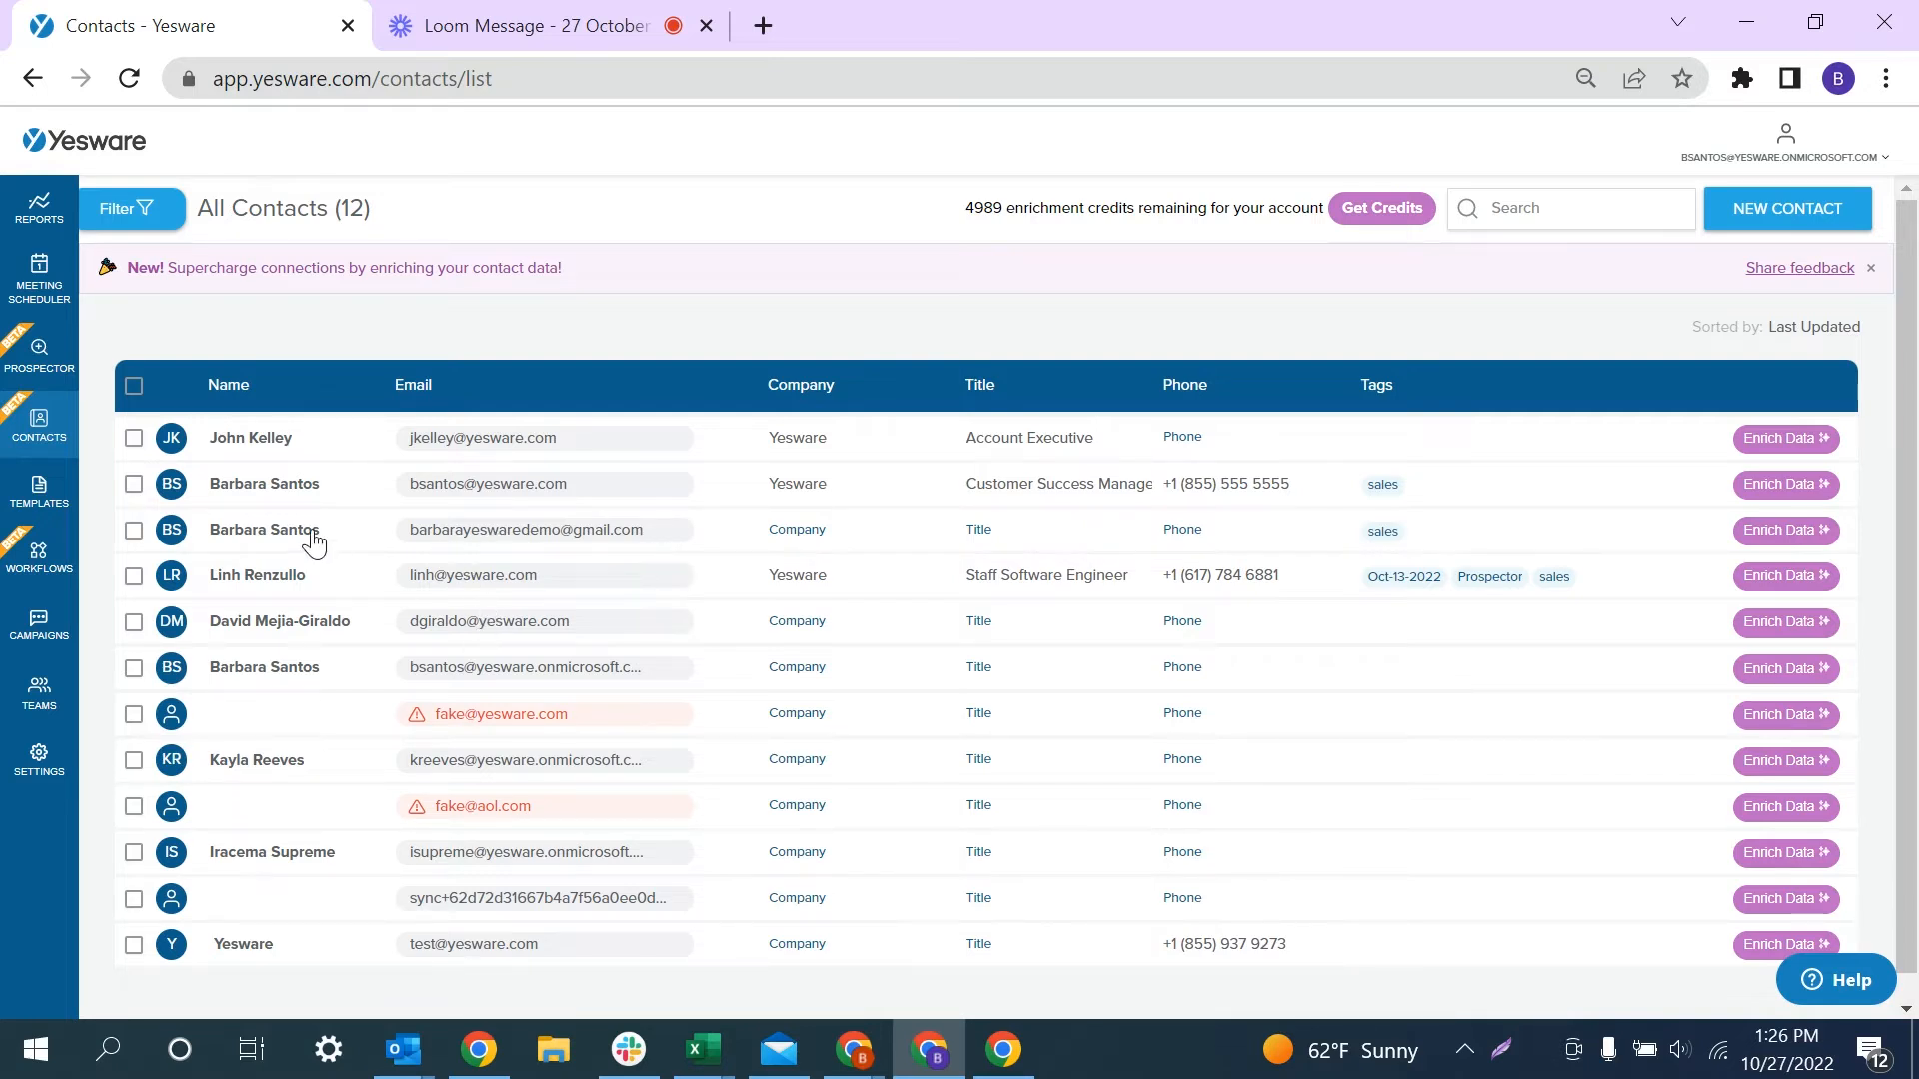
pyautogui.click(134, 440)
pyautogui.click(134, 485)
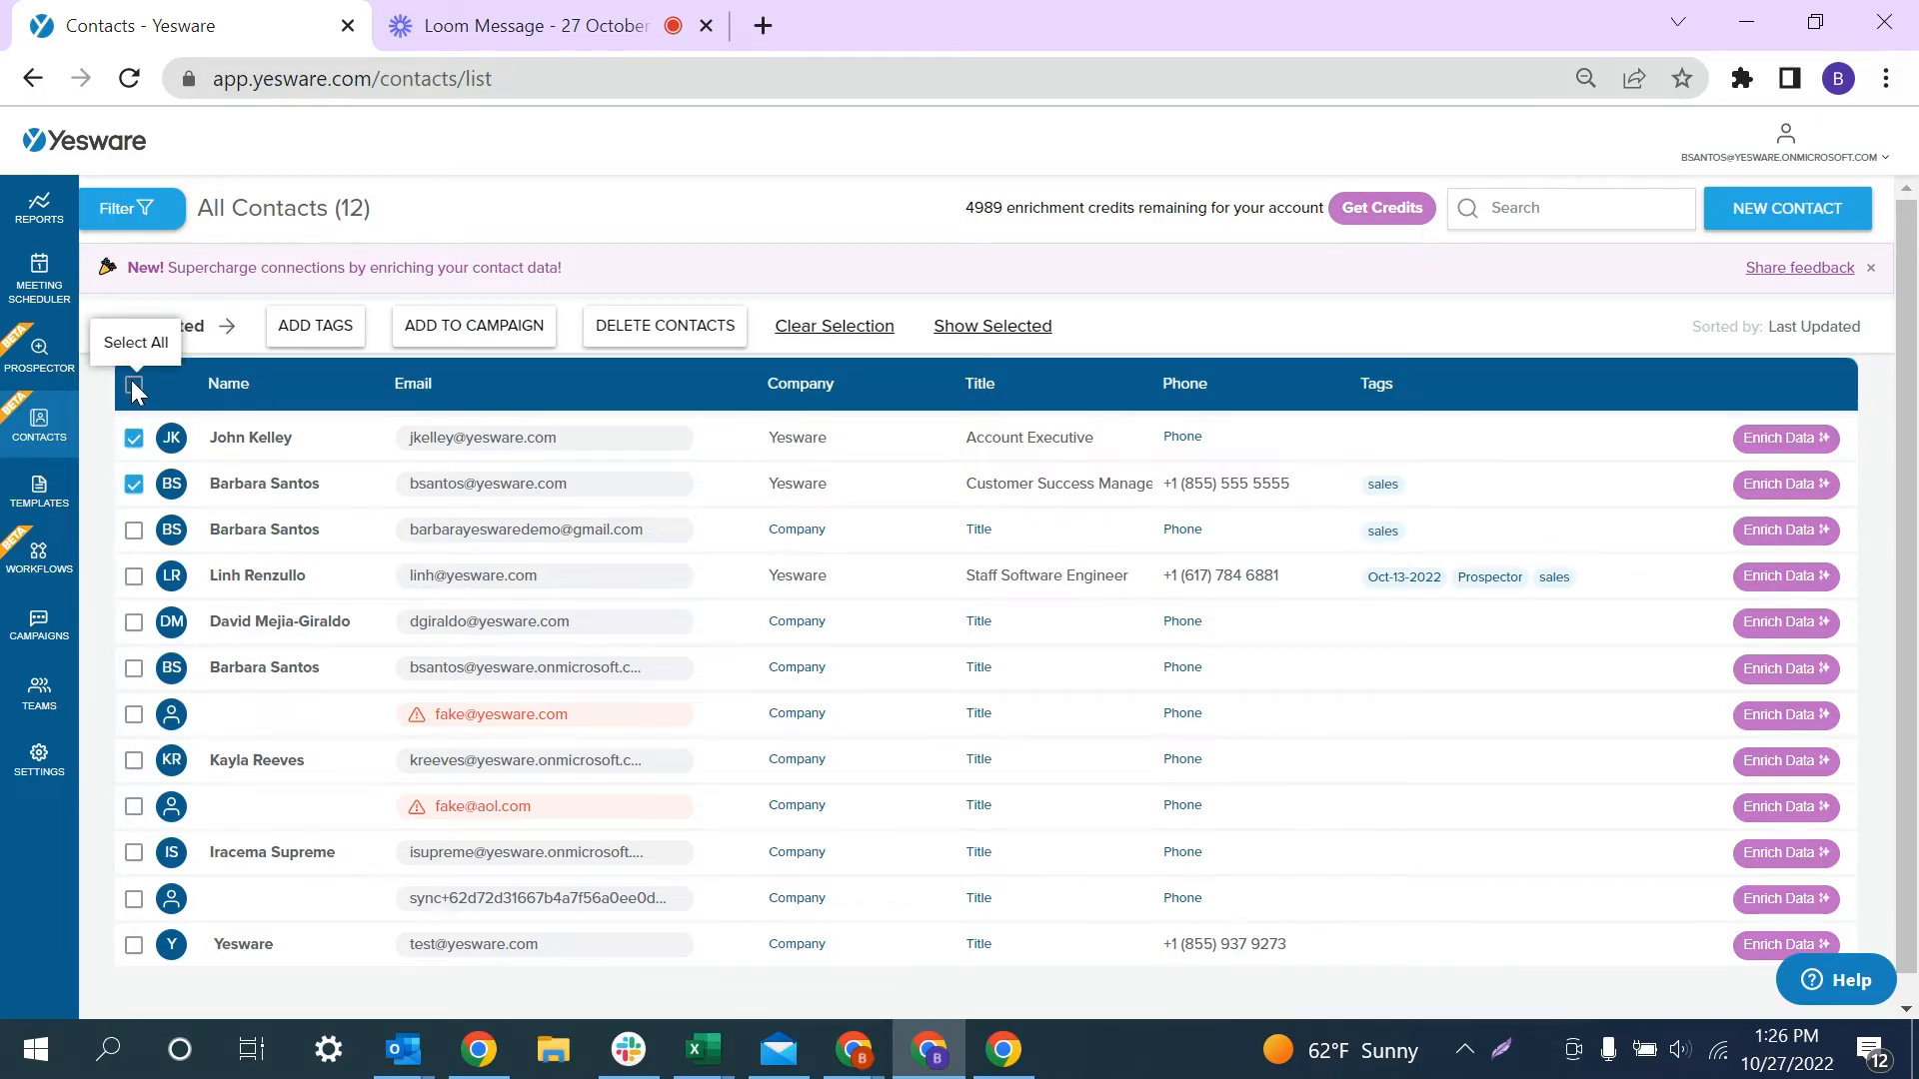
pyautogui.click(134, 386)
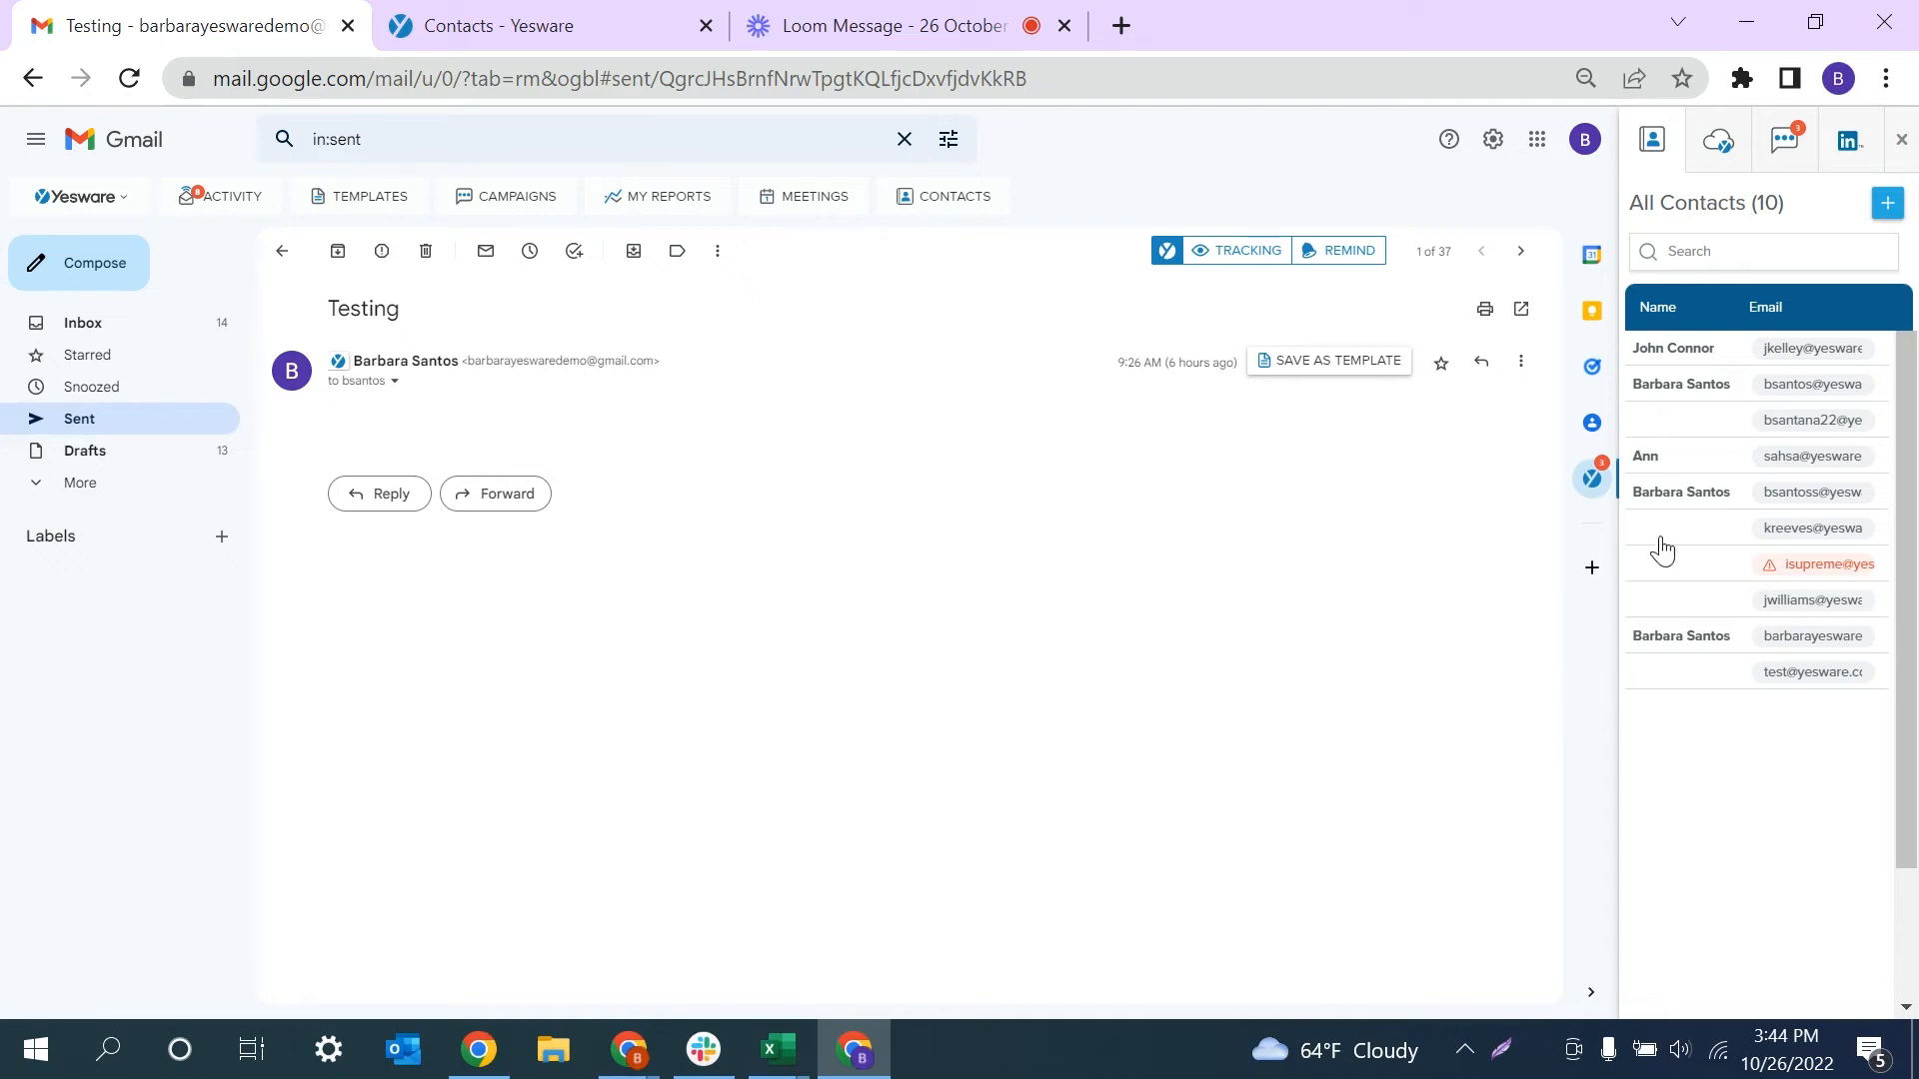
# - Put the cursor in the Gmail sidebar's contacts Search box above All Contacts (10)
pyautogui.click(1704, 251)
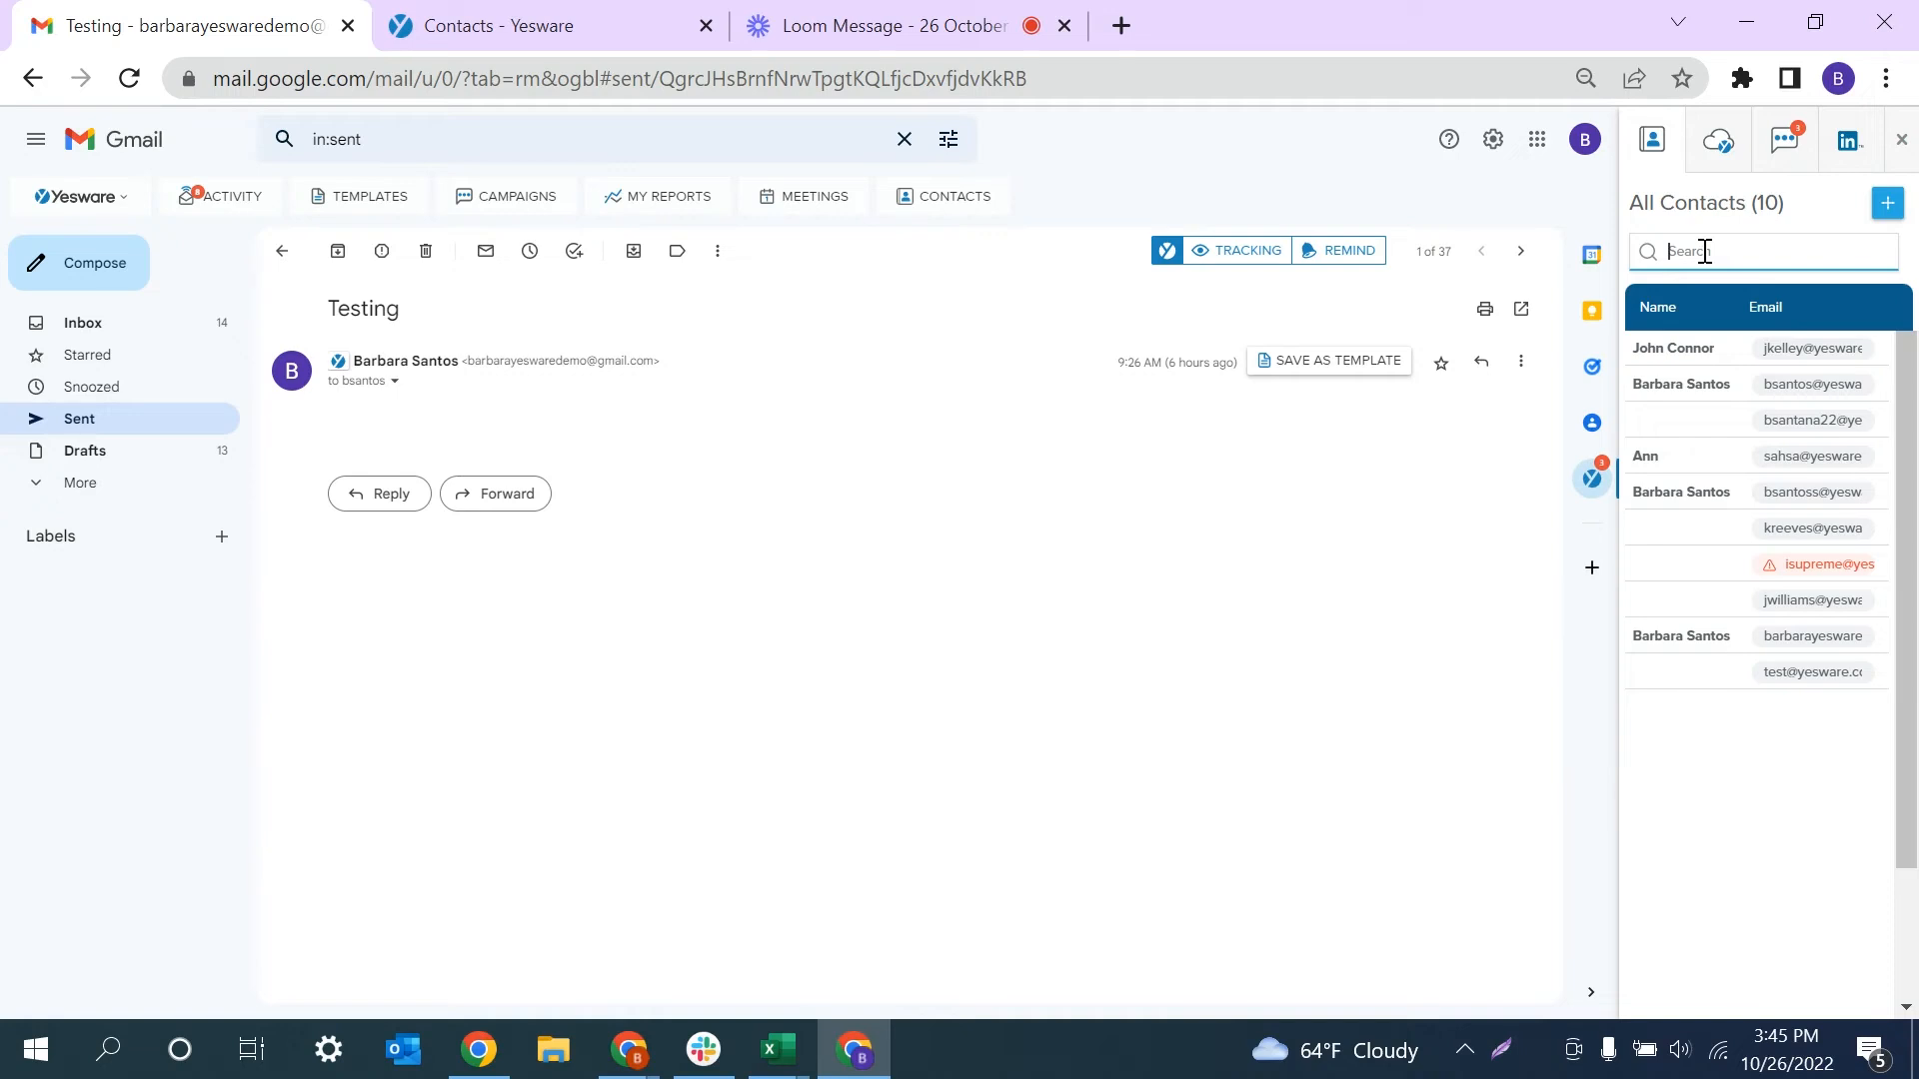
# - Search the sidebar contacts for 'sales' and open the single matching contact
pyautogui.write('sales')
pyautogui.click(1719, 294)
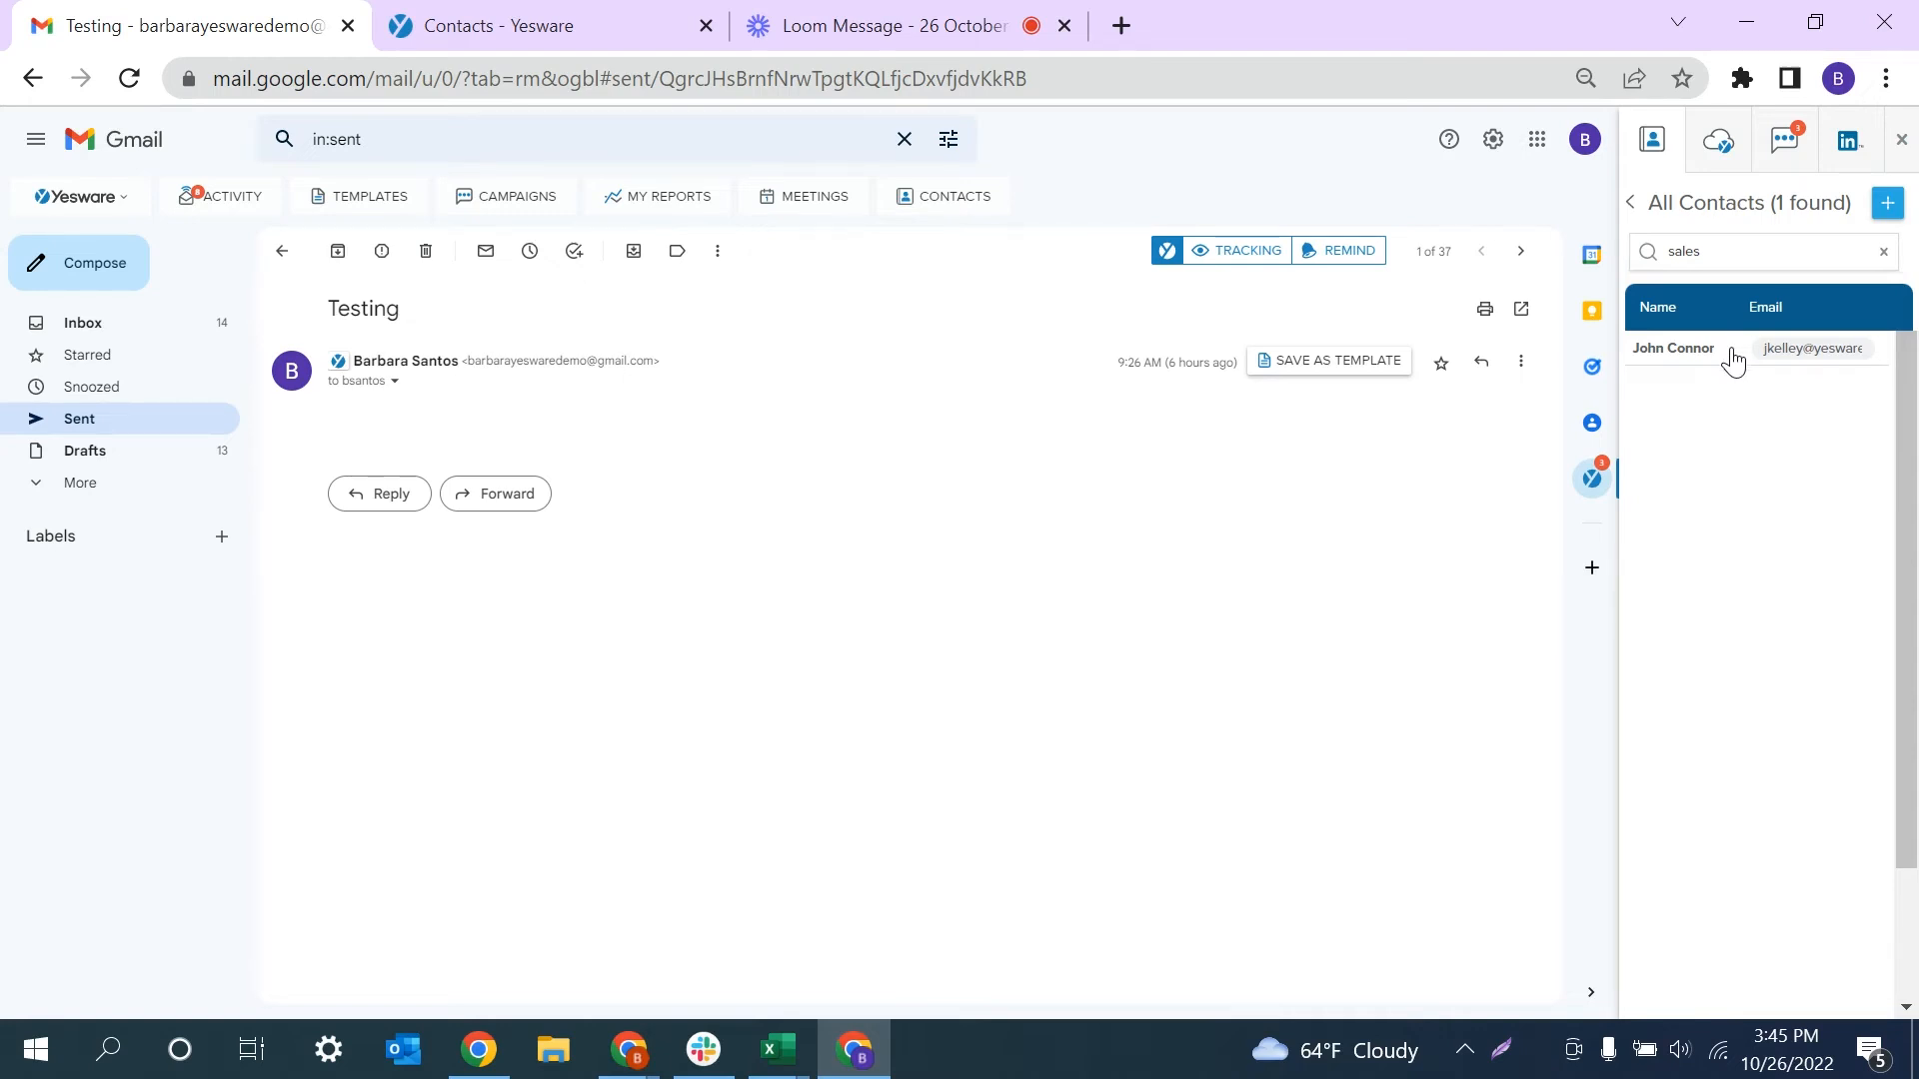
pyautogui.click(1734, 361)
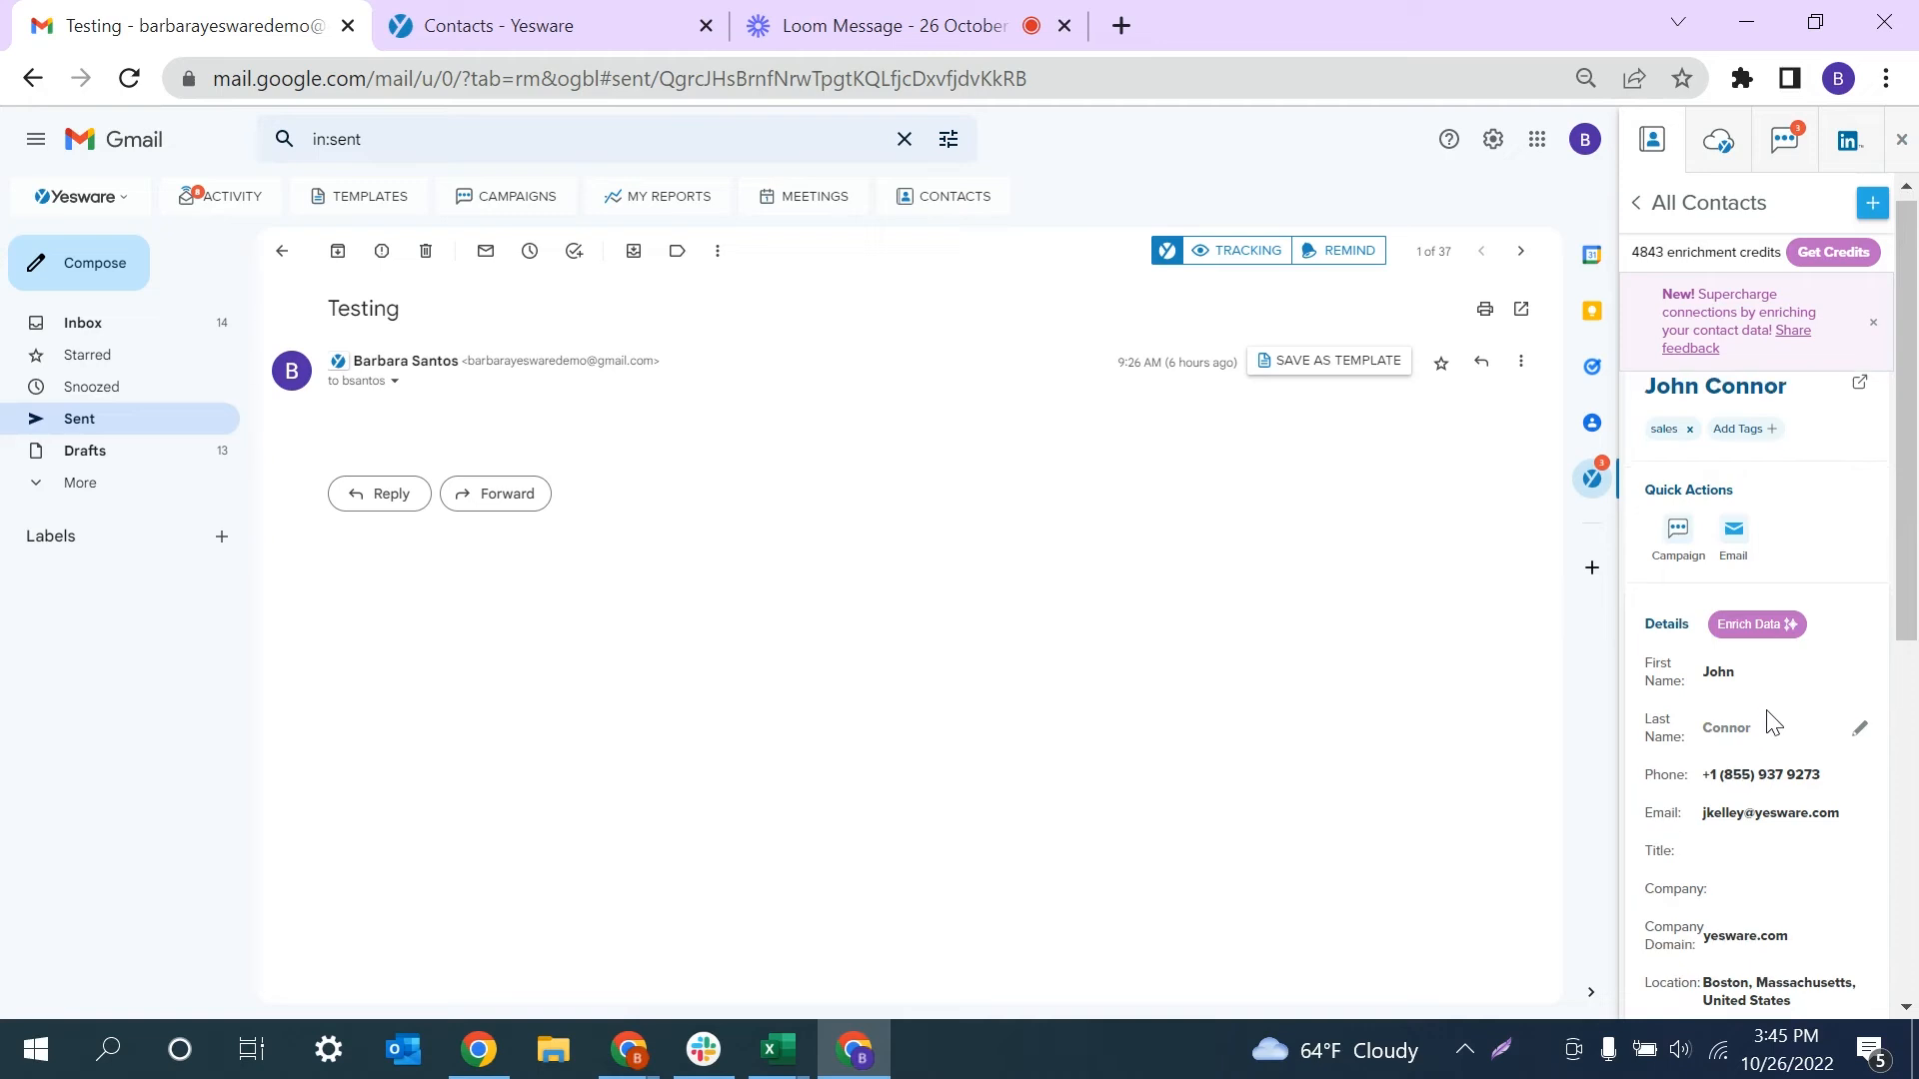
# - Replace the existing Last Name value with a new surname and save it
pyautogui.click(1734, 726)
pyautogui.doubleClick(1737, 727)
pyautogui.write('Sam')
pyautogui.press('Return')
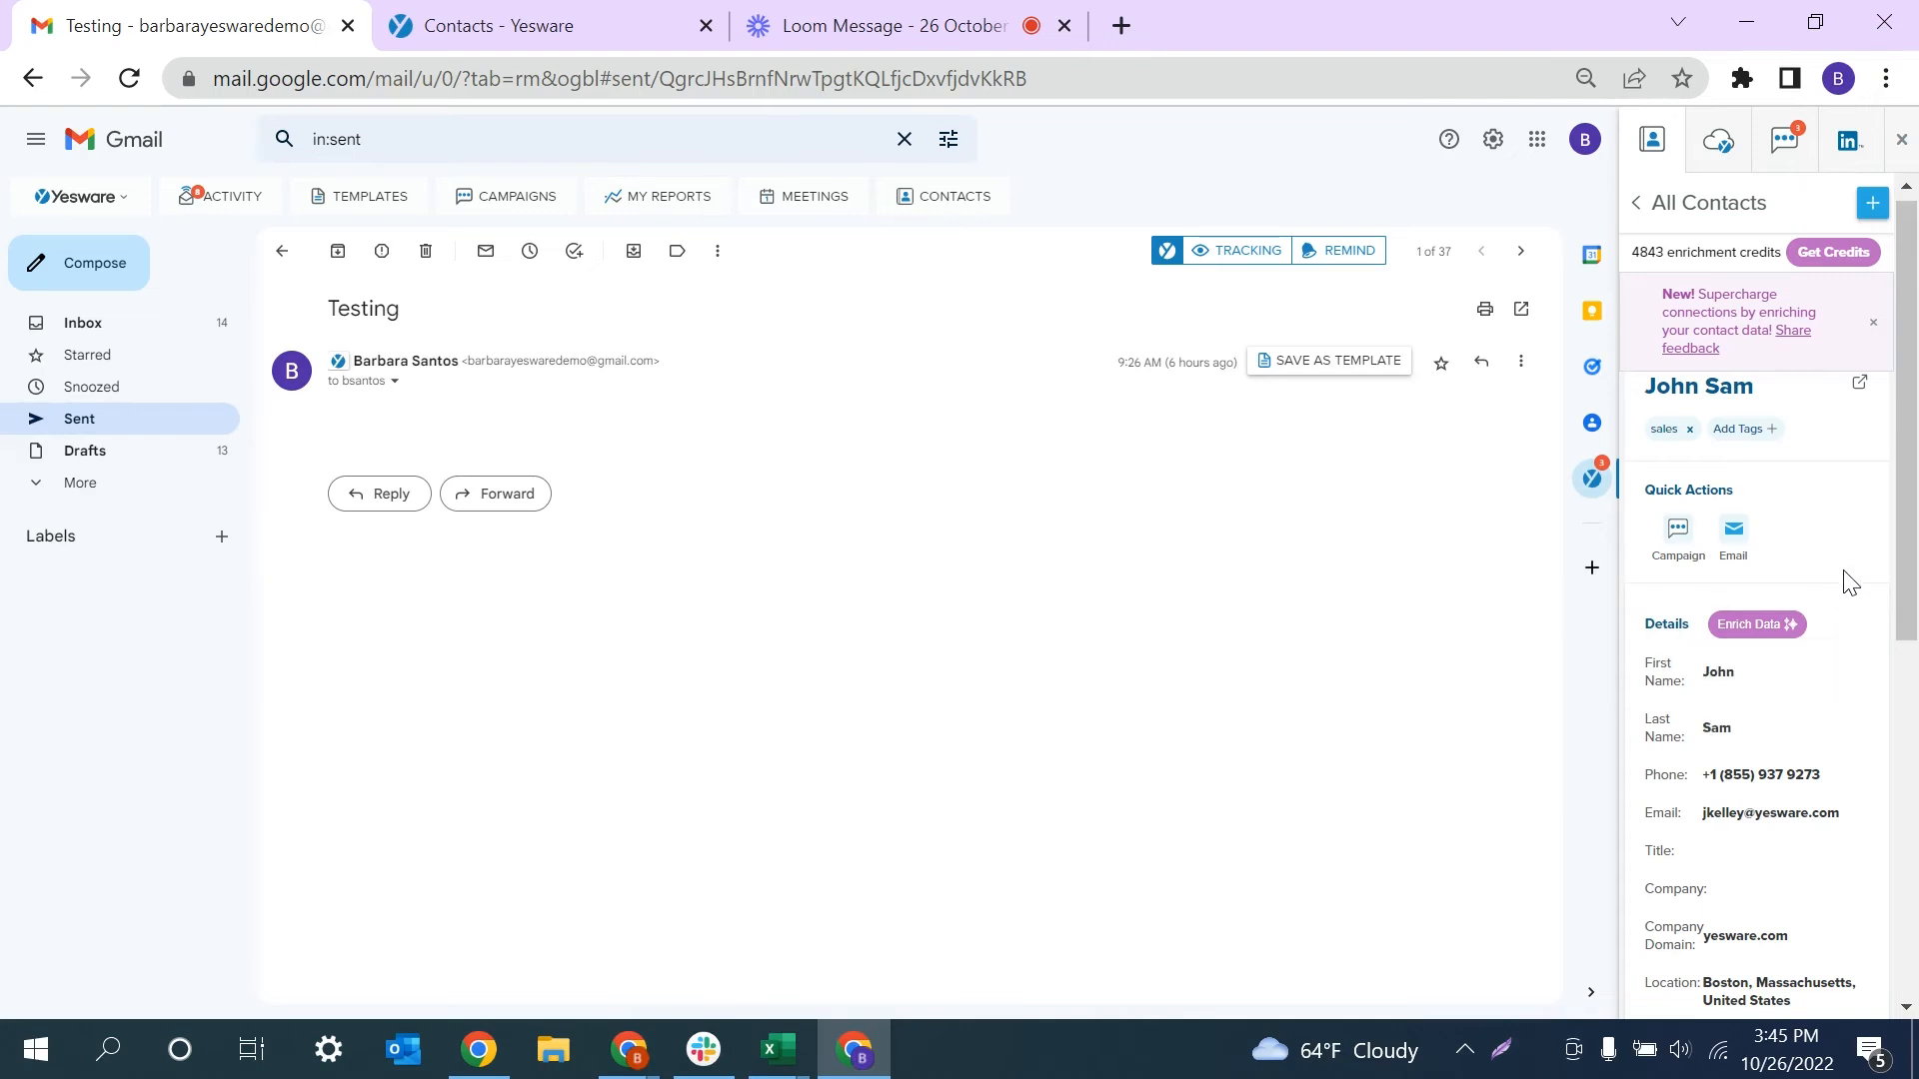
# - Save the enriched profile to the contact, adding title Account Executive and company Yesware
pyautogui.click(1782, 638)
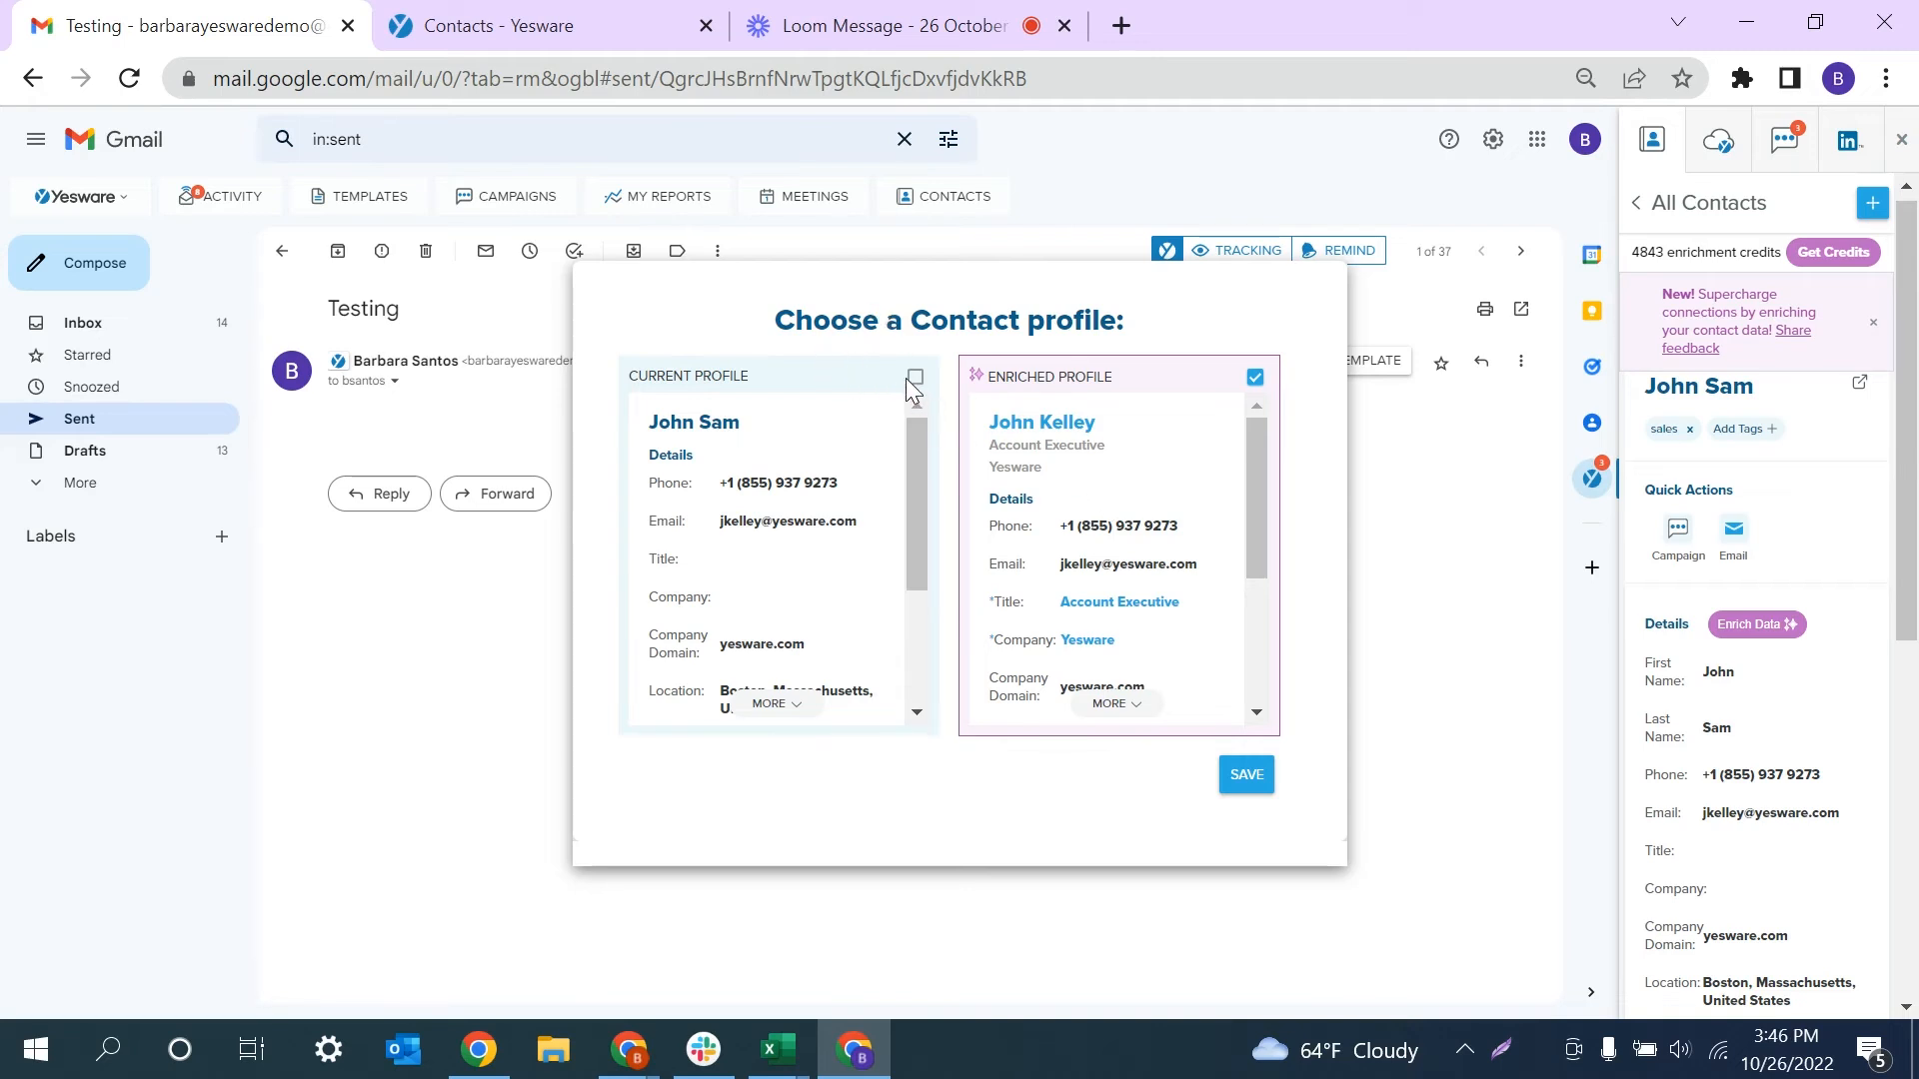
pyautogui.scroll(-3, 1090, 560)
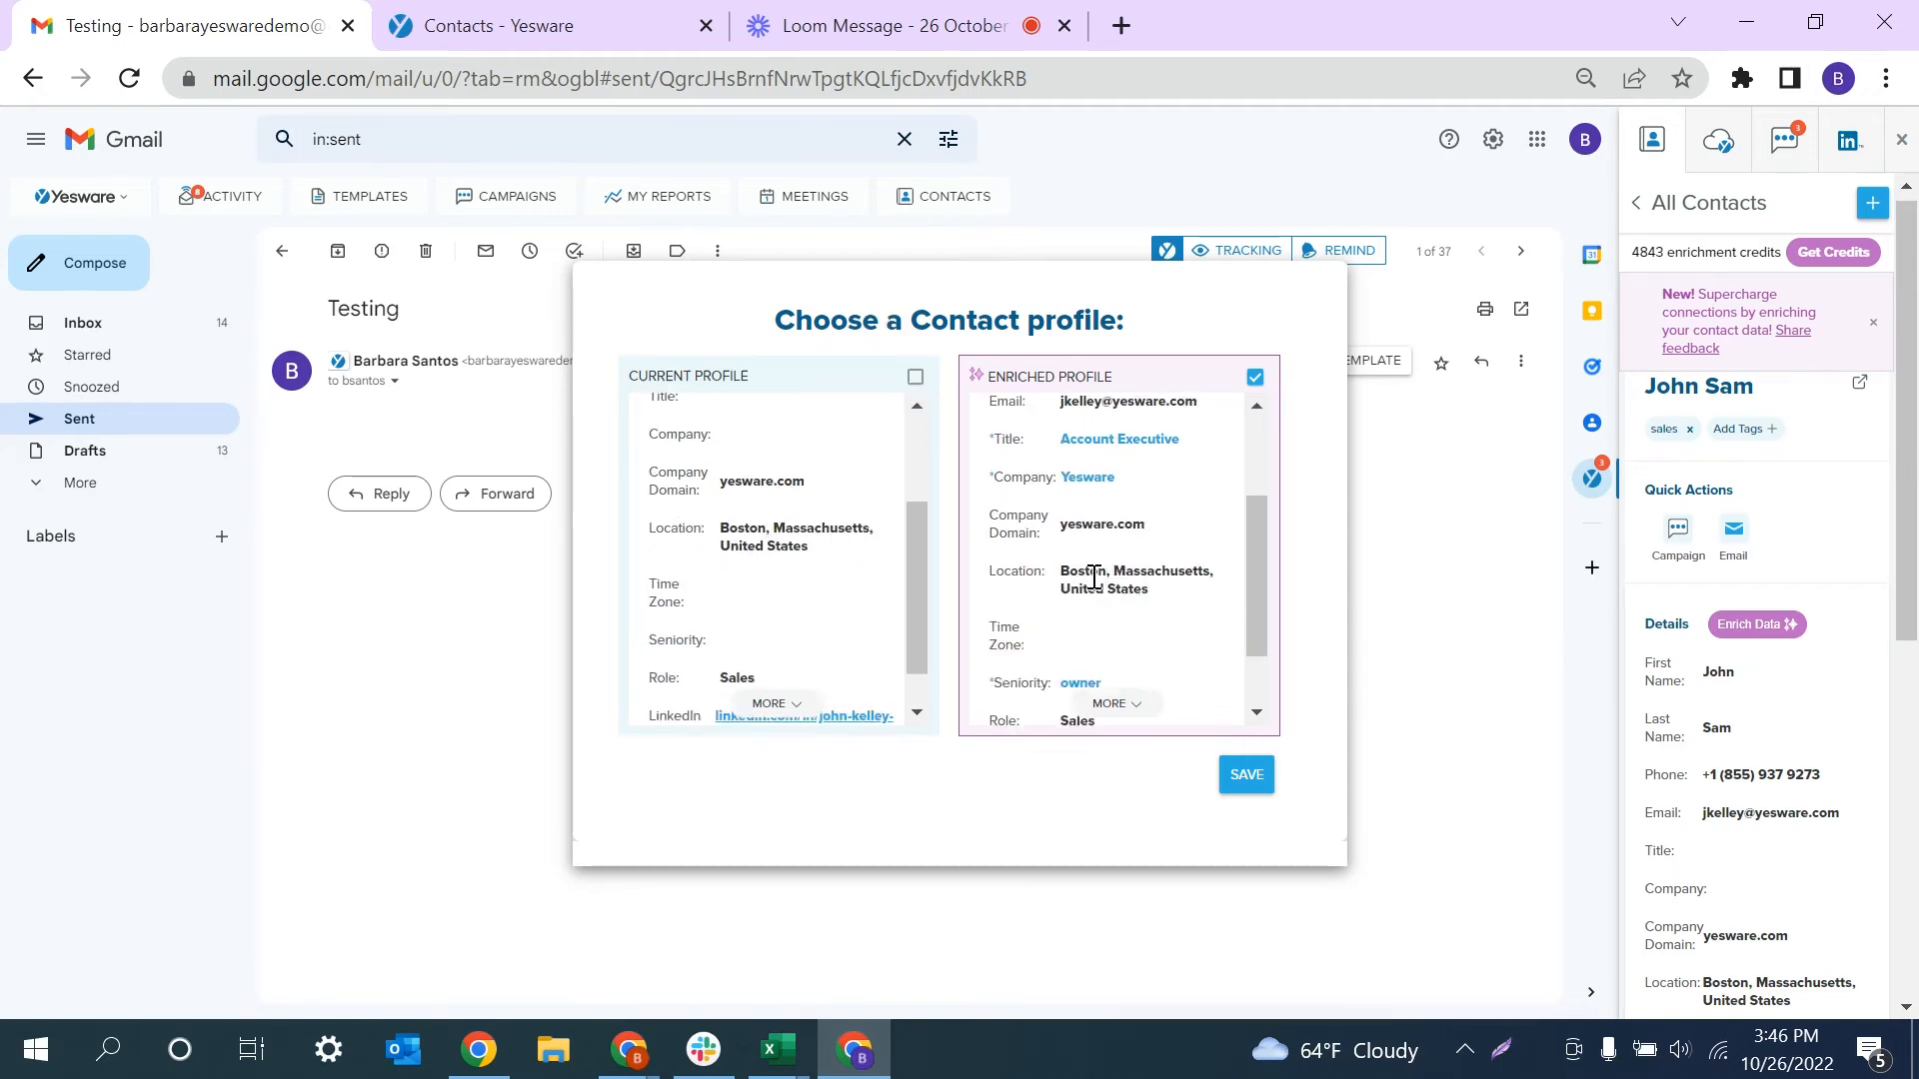
pyautogui.click(1245, 779)
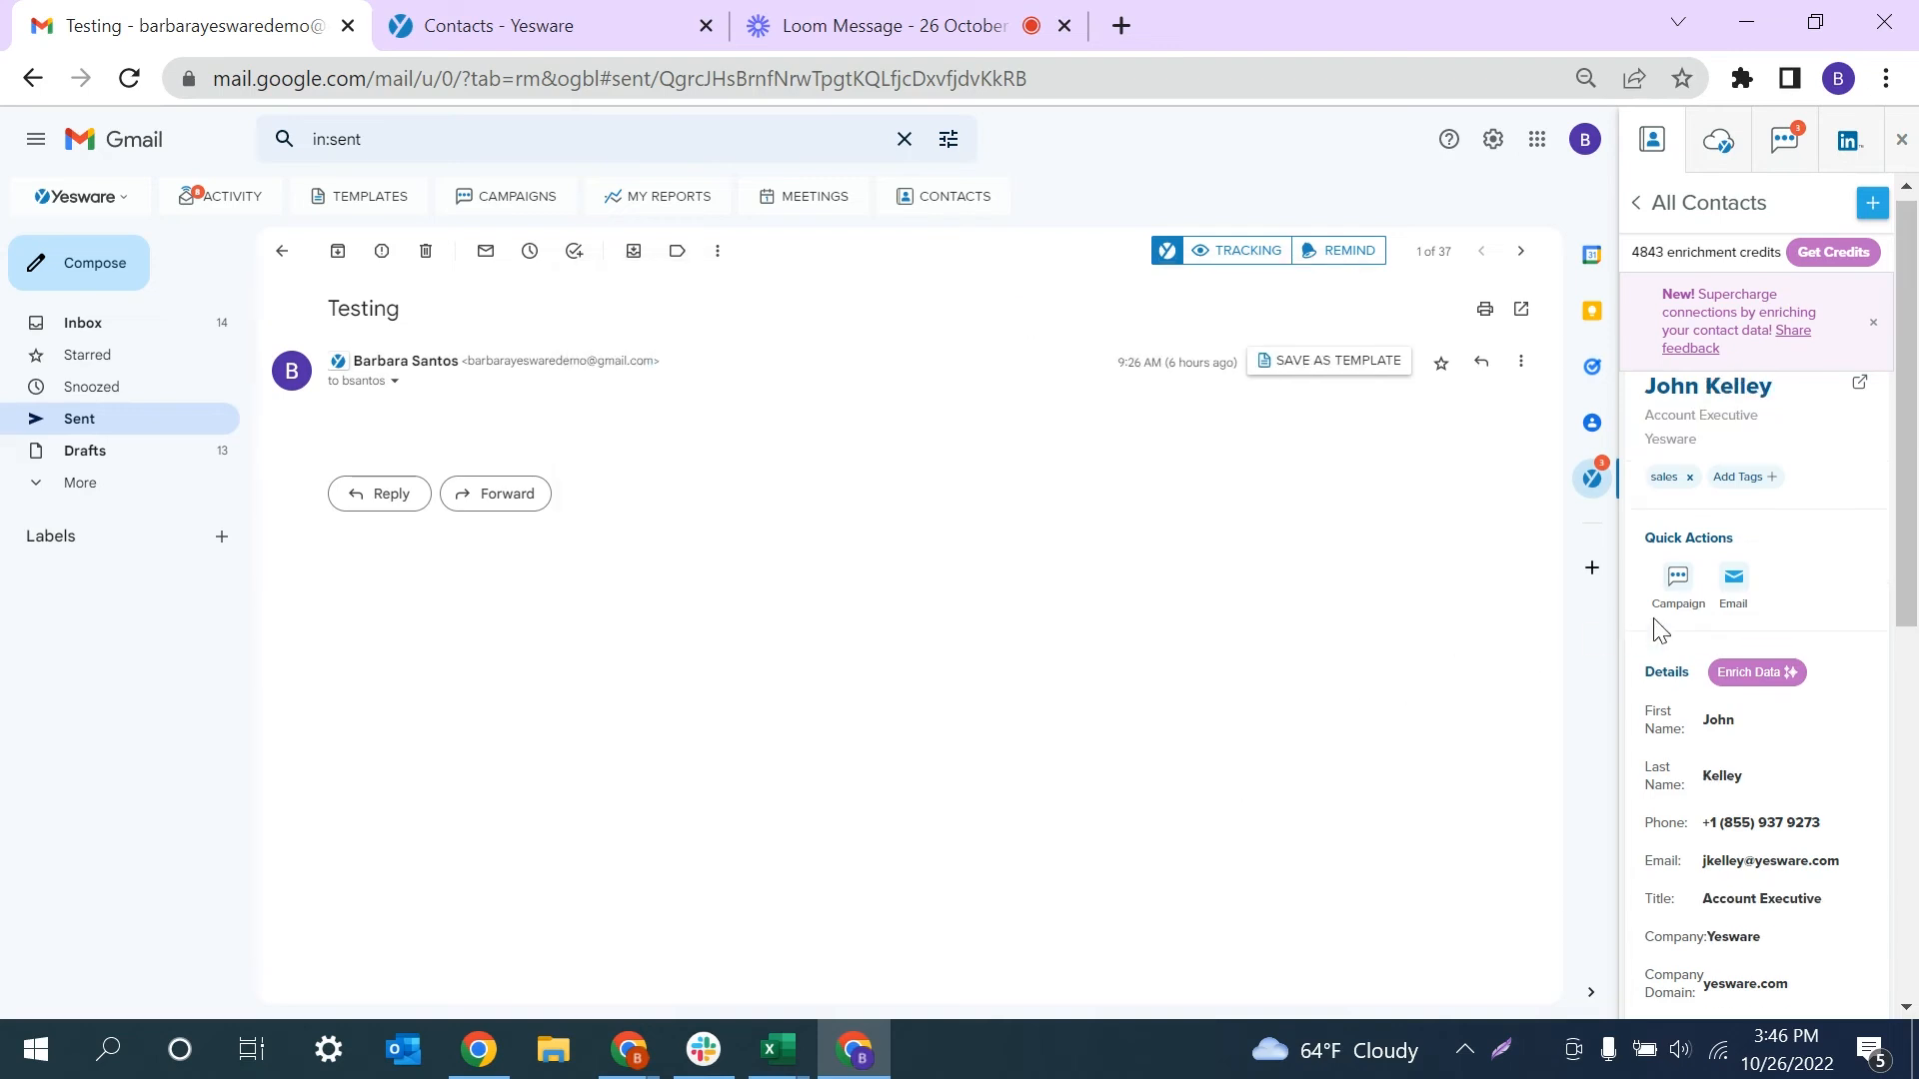
pyautogui.scroll(-2, 1704, 745)
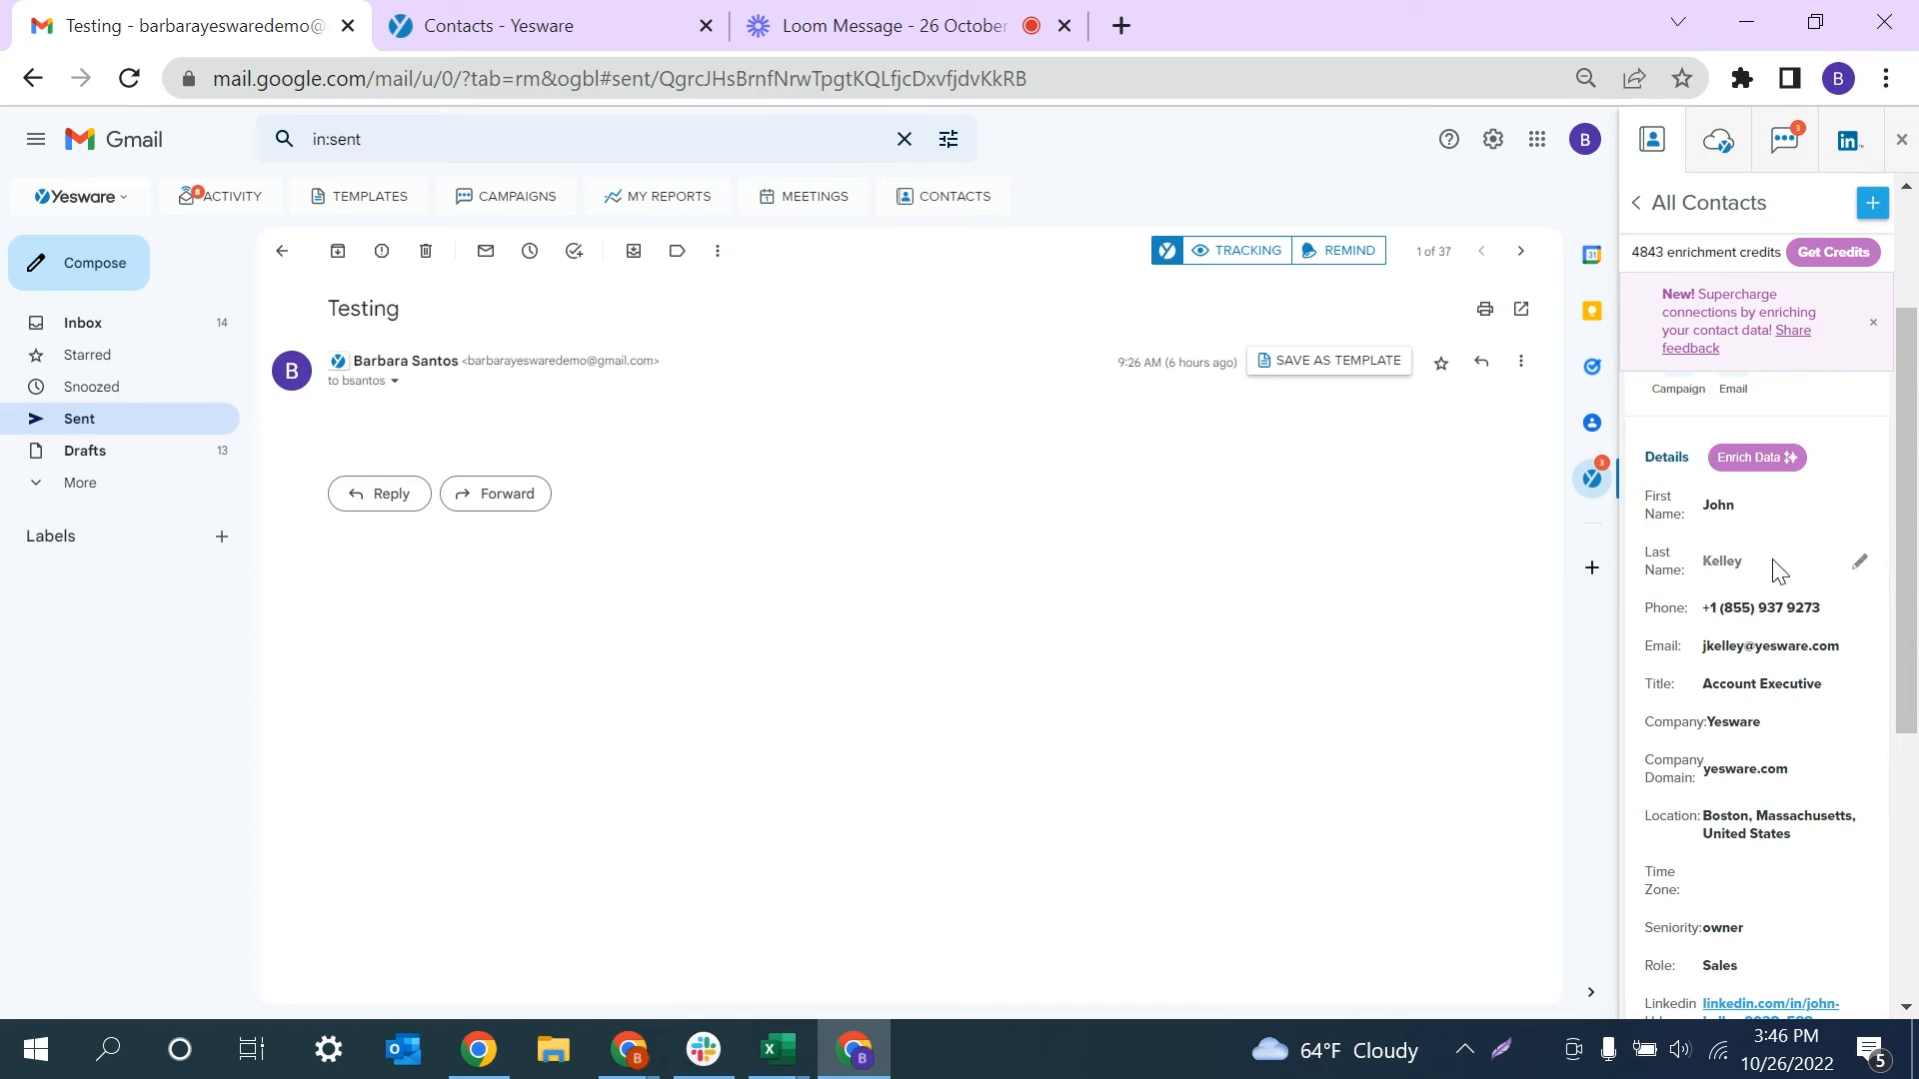
pyautogui.click(1747, 468)
pyautogui.scroll(-2, 1752, 874)
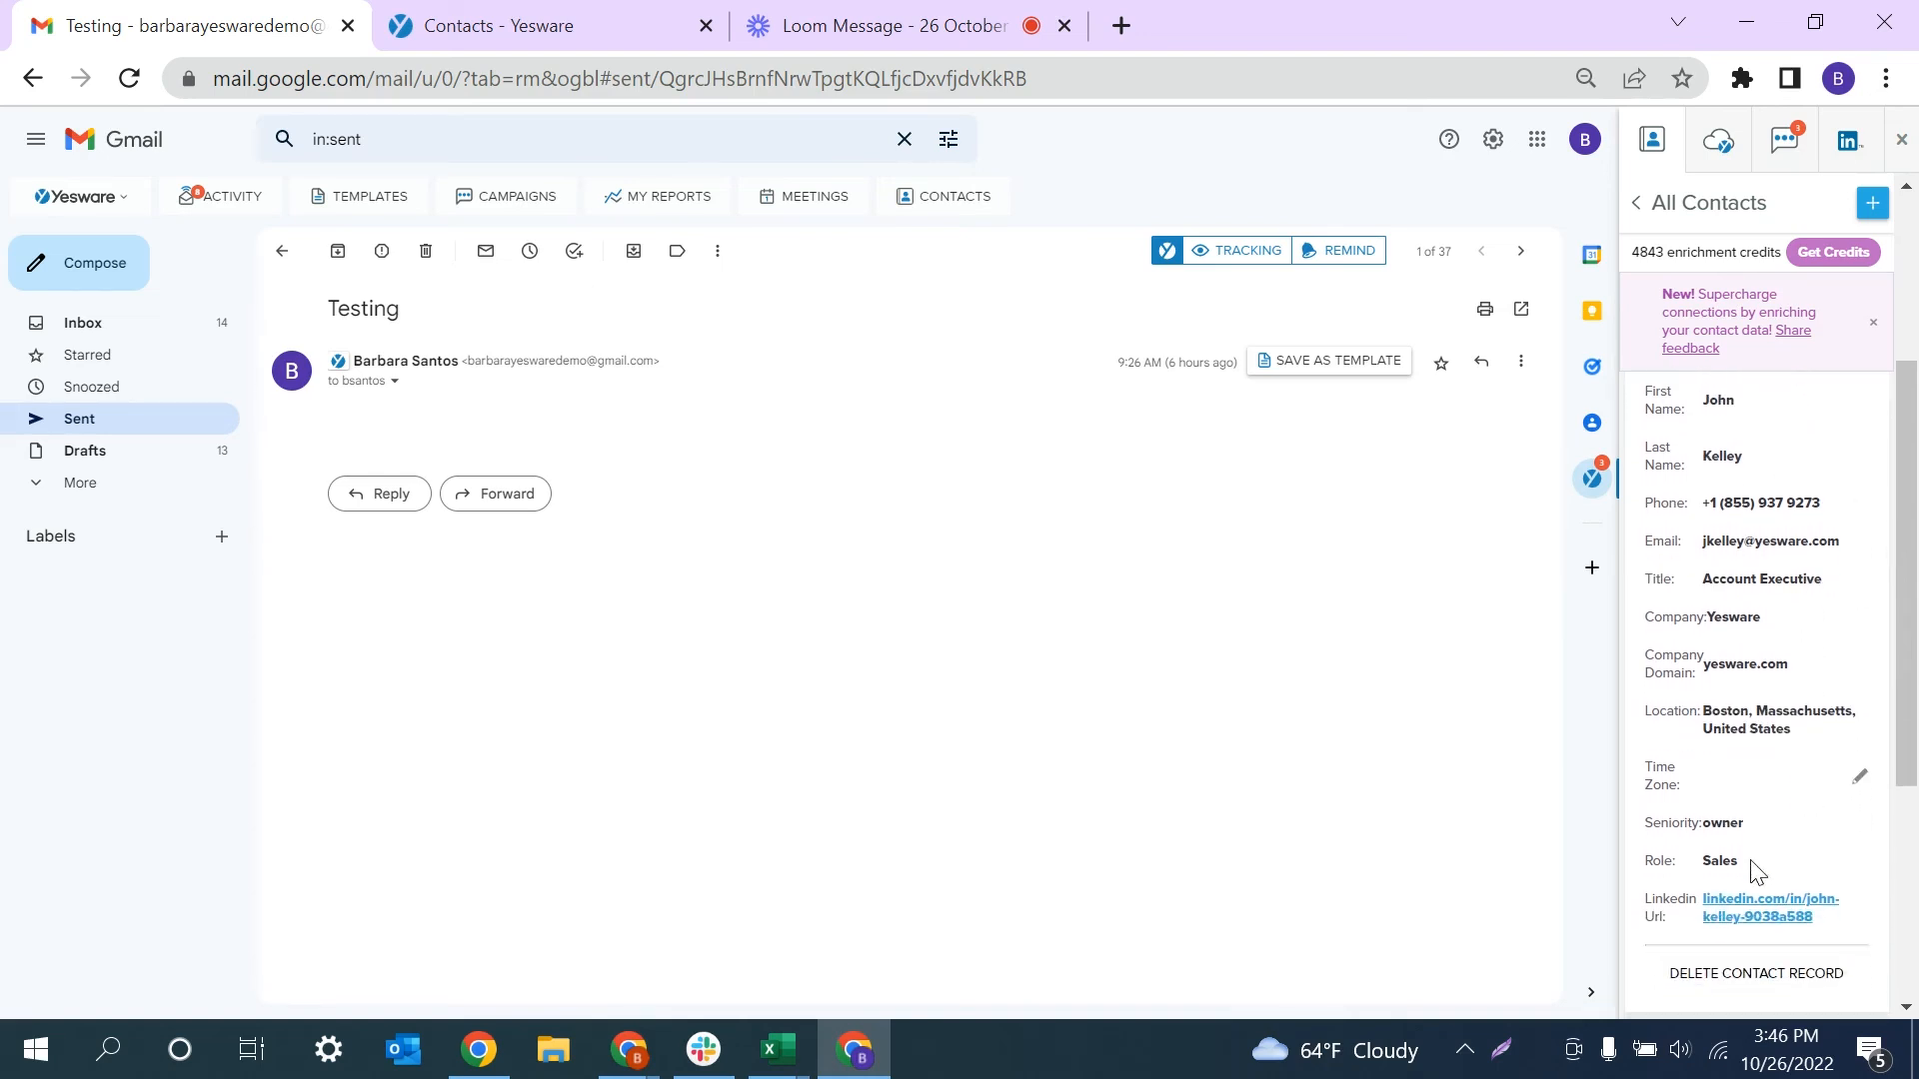
pyautogui.scroll(-1, 1752, 873)
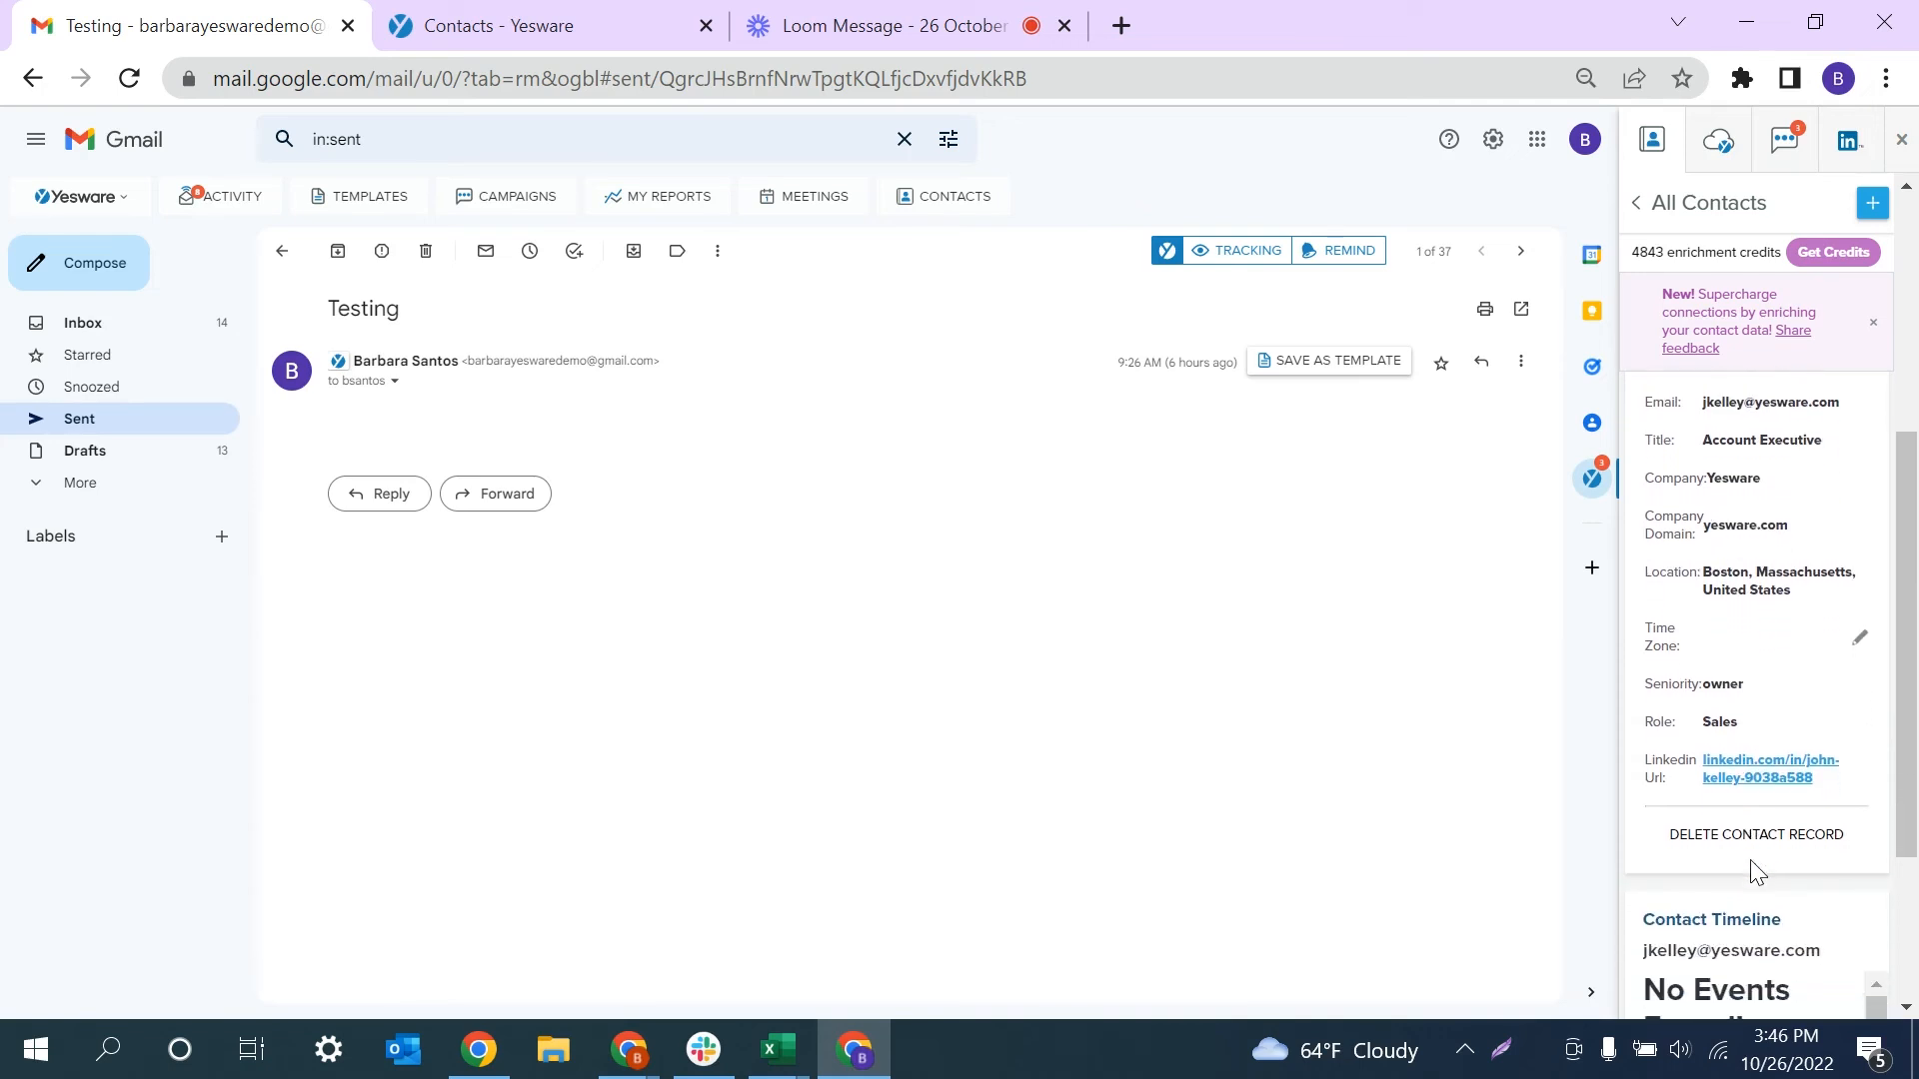
pyautogui.scroll(-1, 1756, 873)
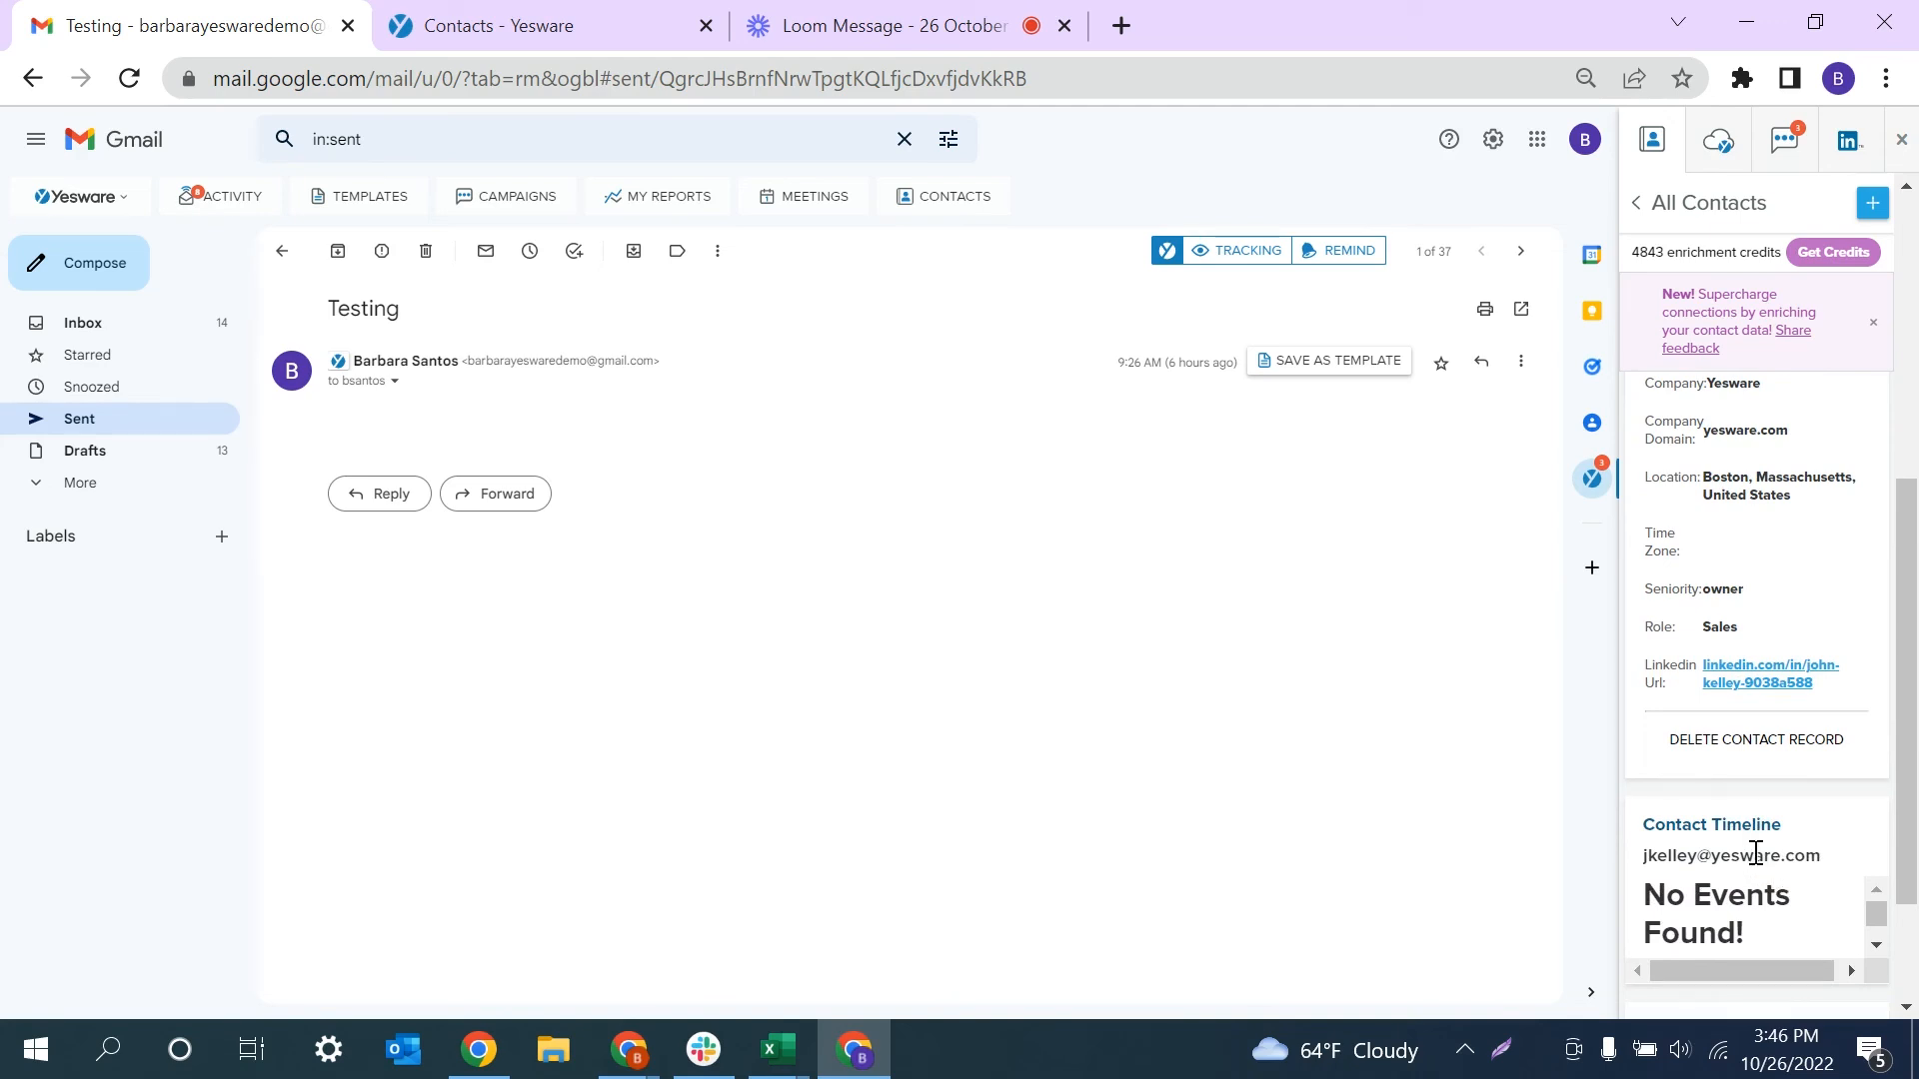
pyautogui.scroll(-2, 1749, 860)
pyautogui.scroll(-4, 1738, 784)
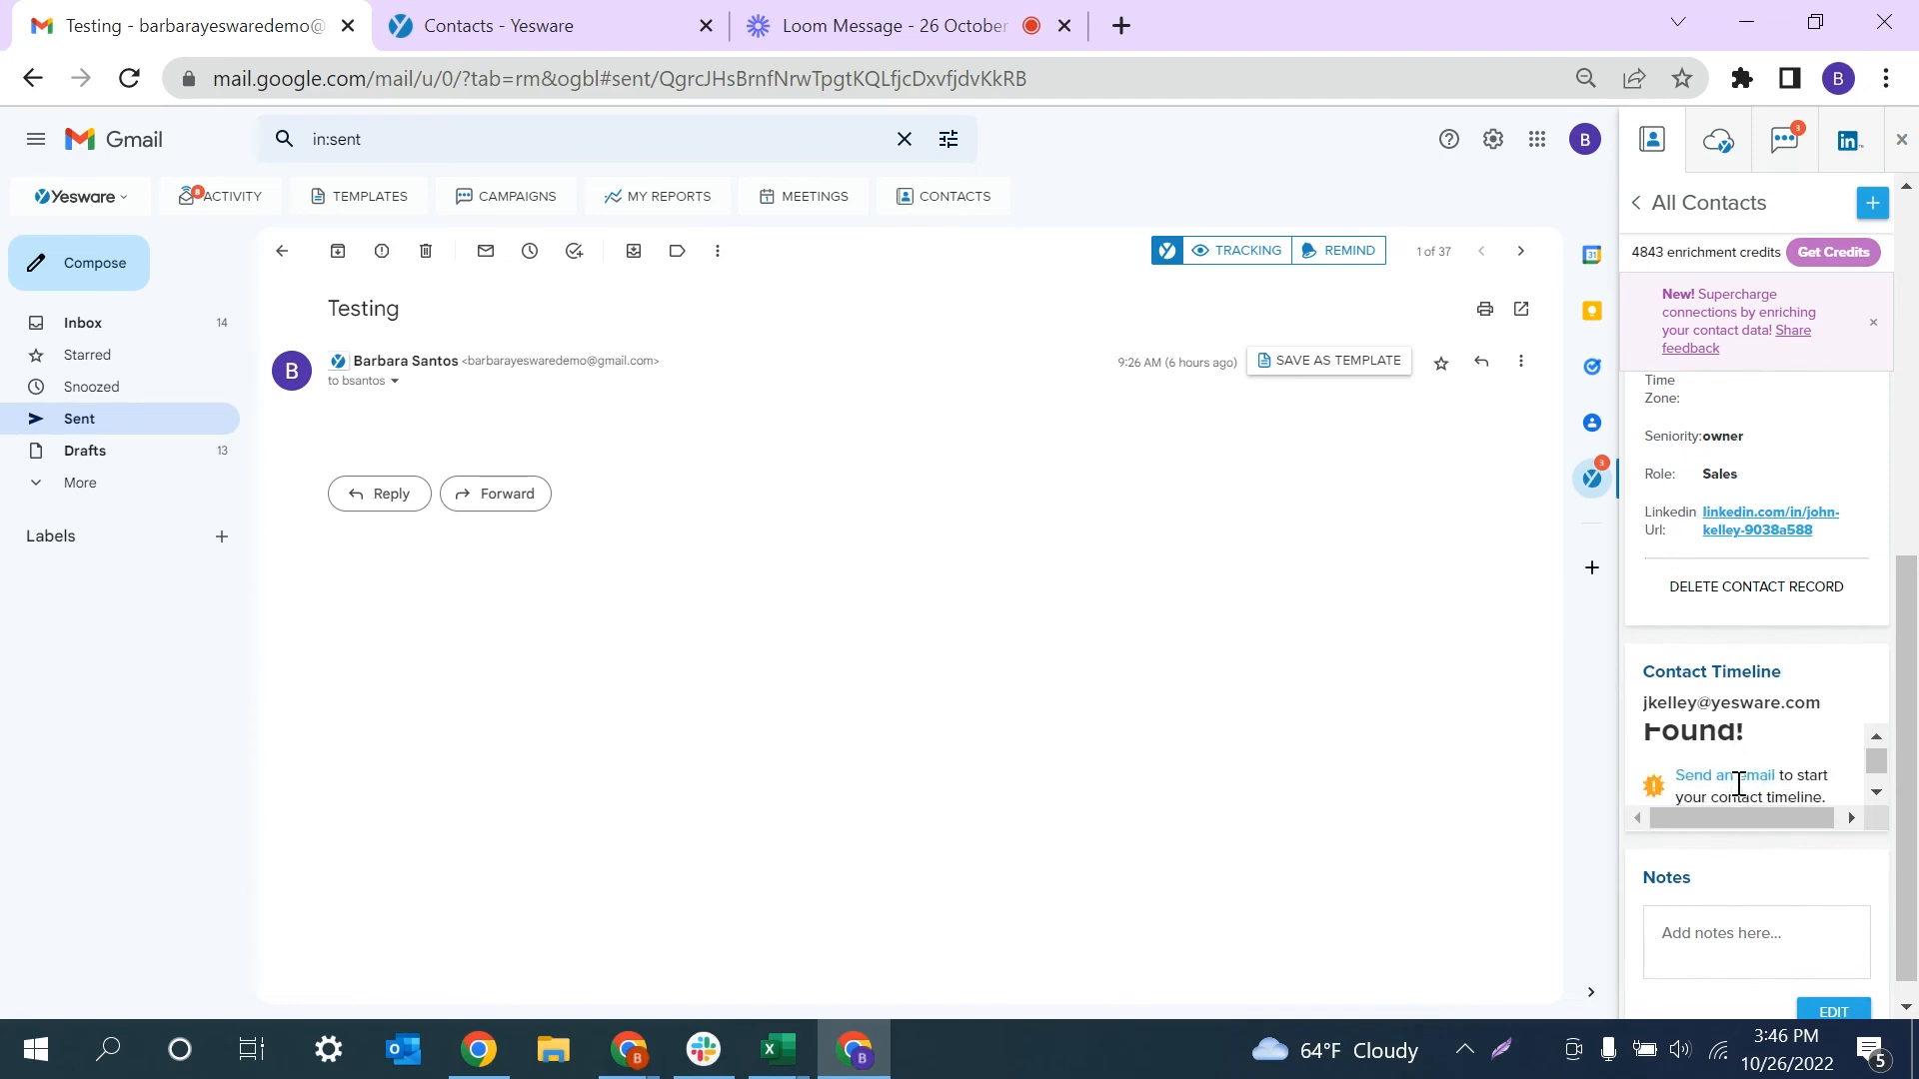
pyautogui.scroll(-1, 1738, 784)
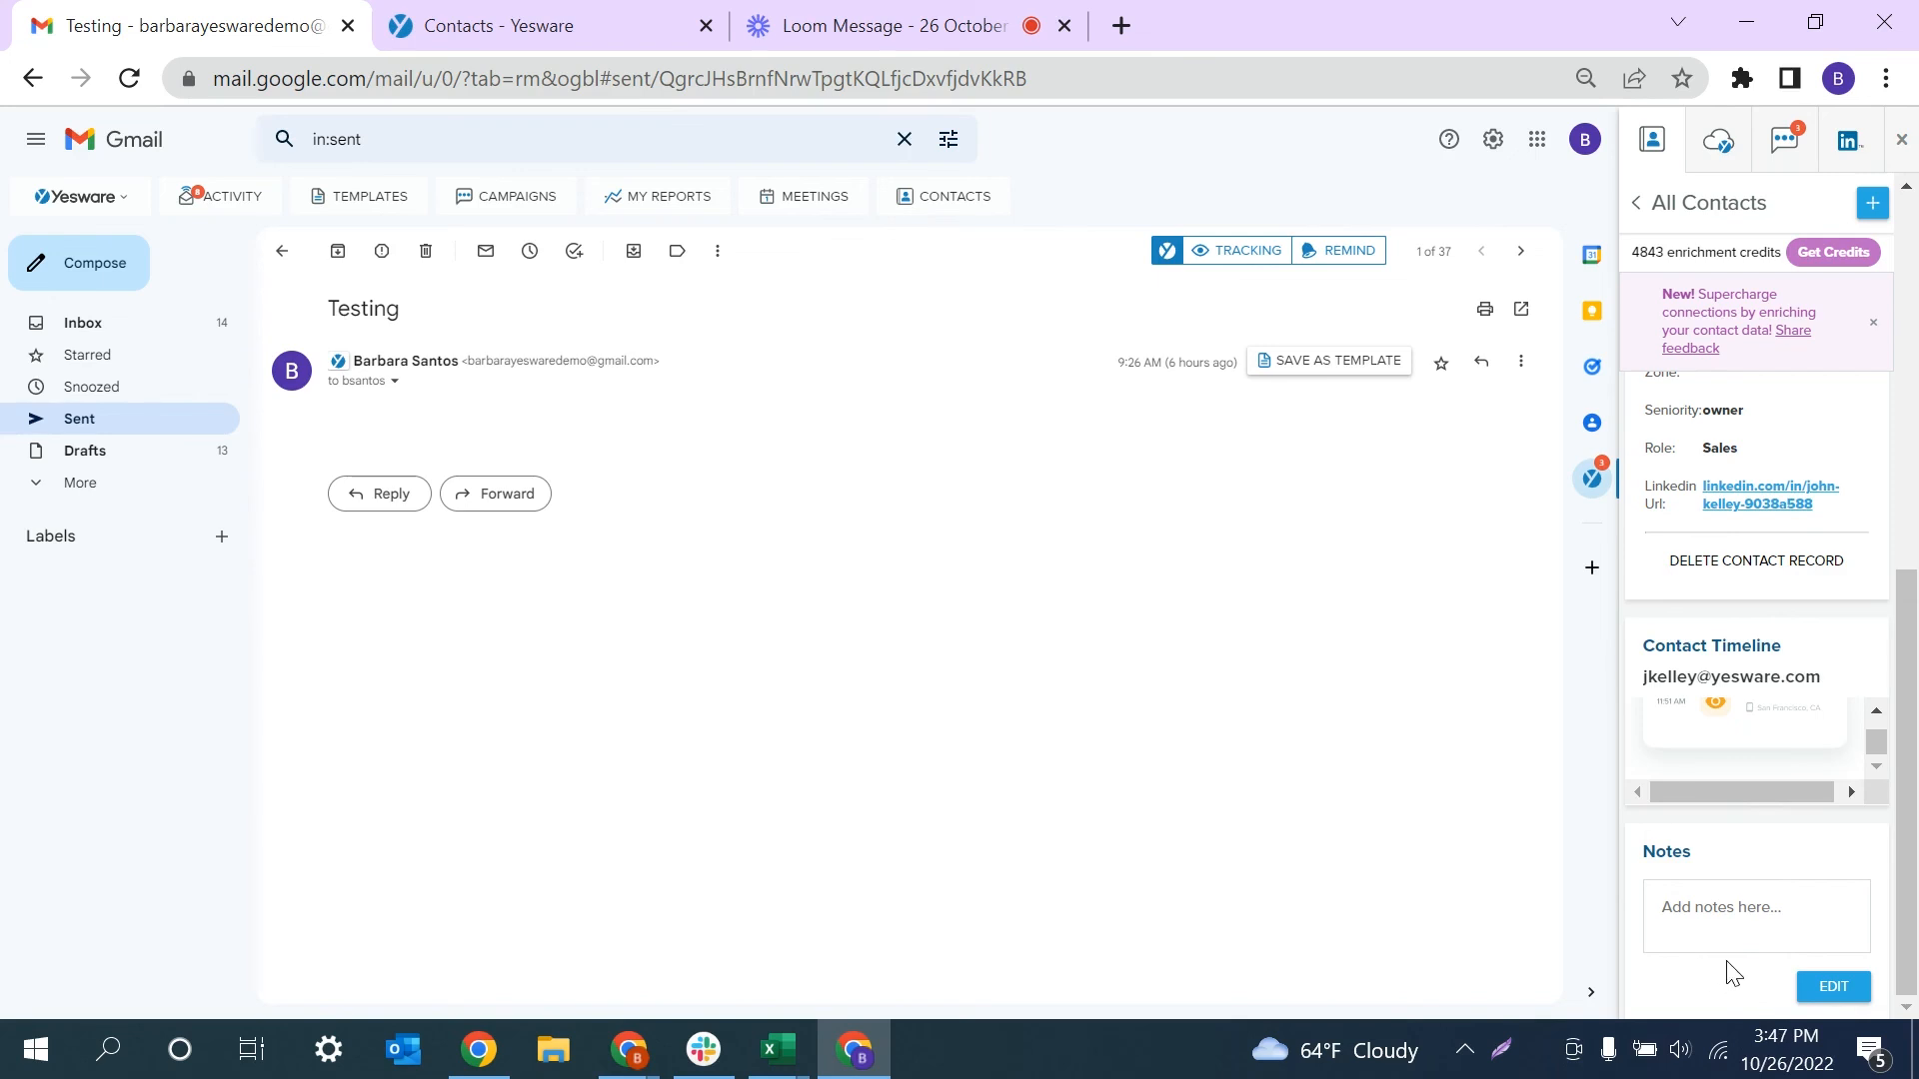
# - Save the note 'Has cats!' on the contact's record in the sidebar
pyautogui.click(1725, 907)
pyautogui.write('Has cats')
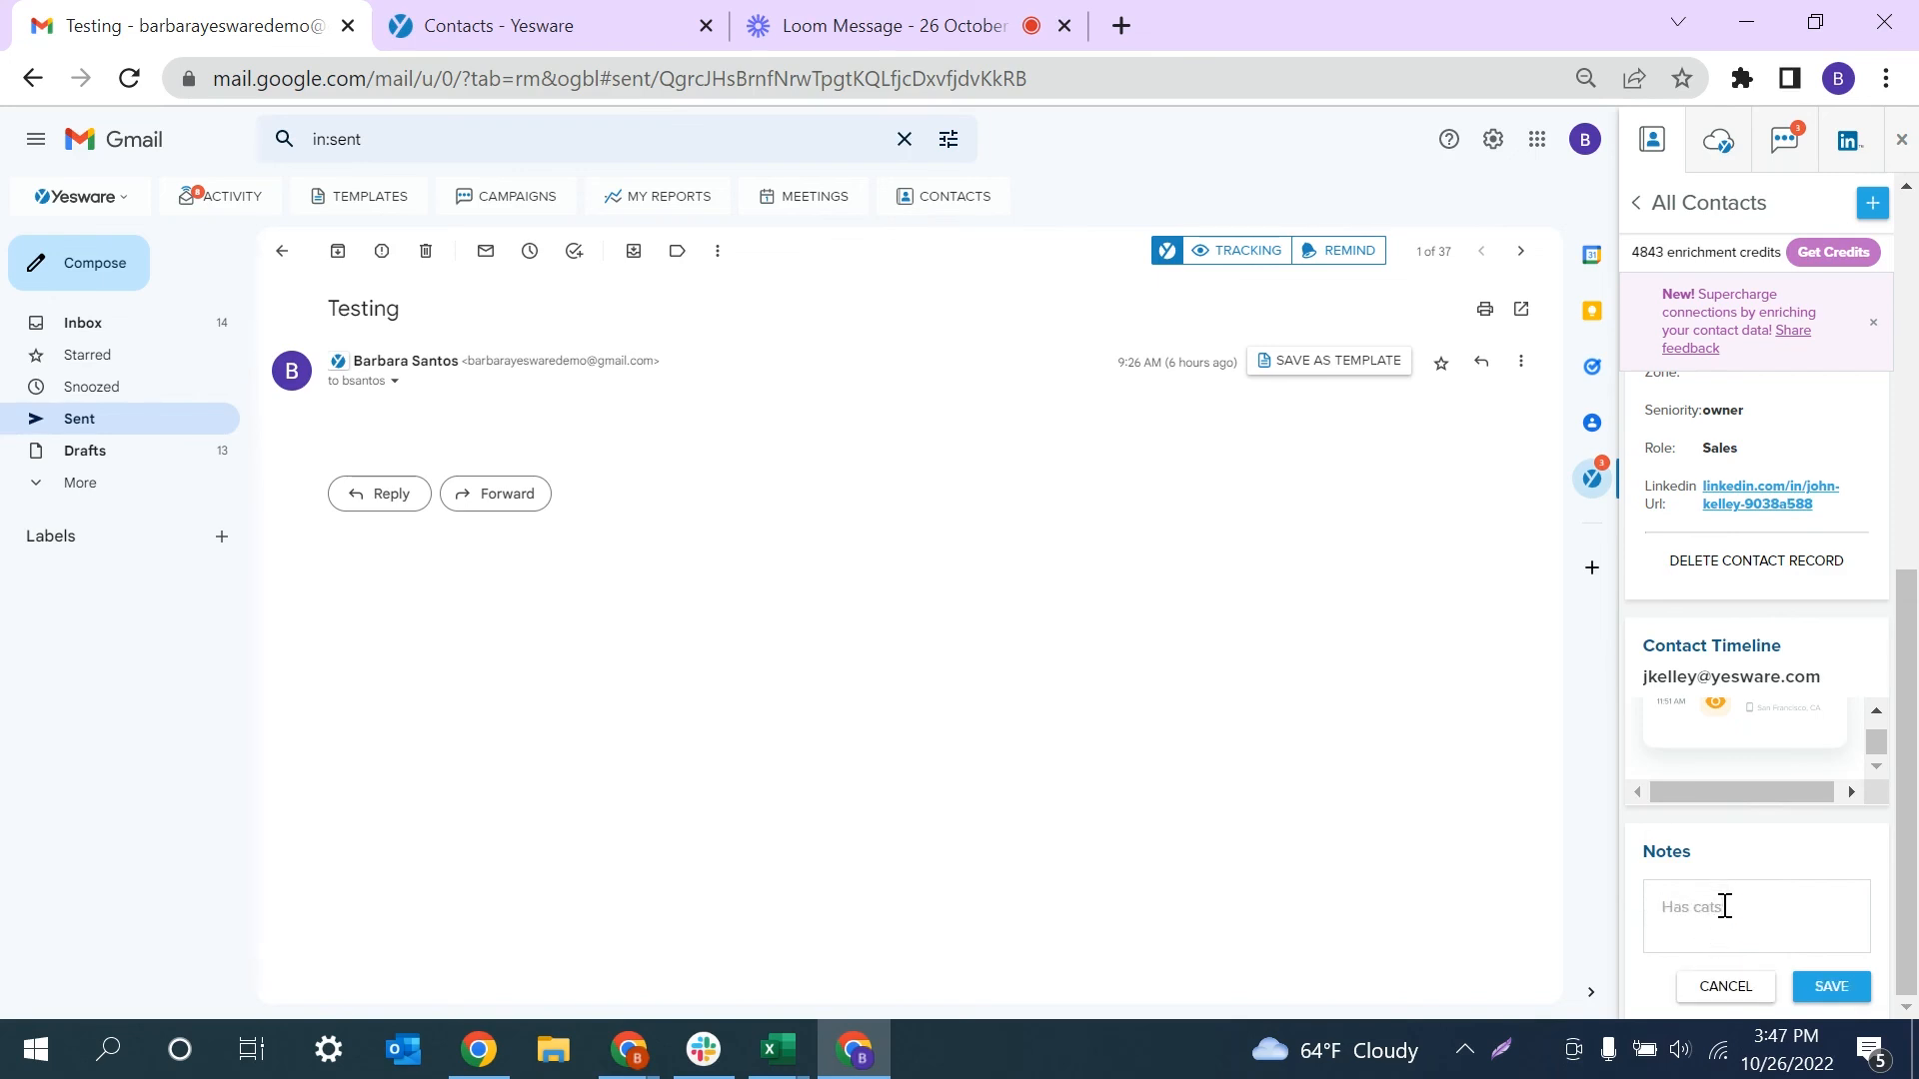
pyautogui.write('!')
pyautogui.click(1831, 986)
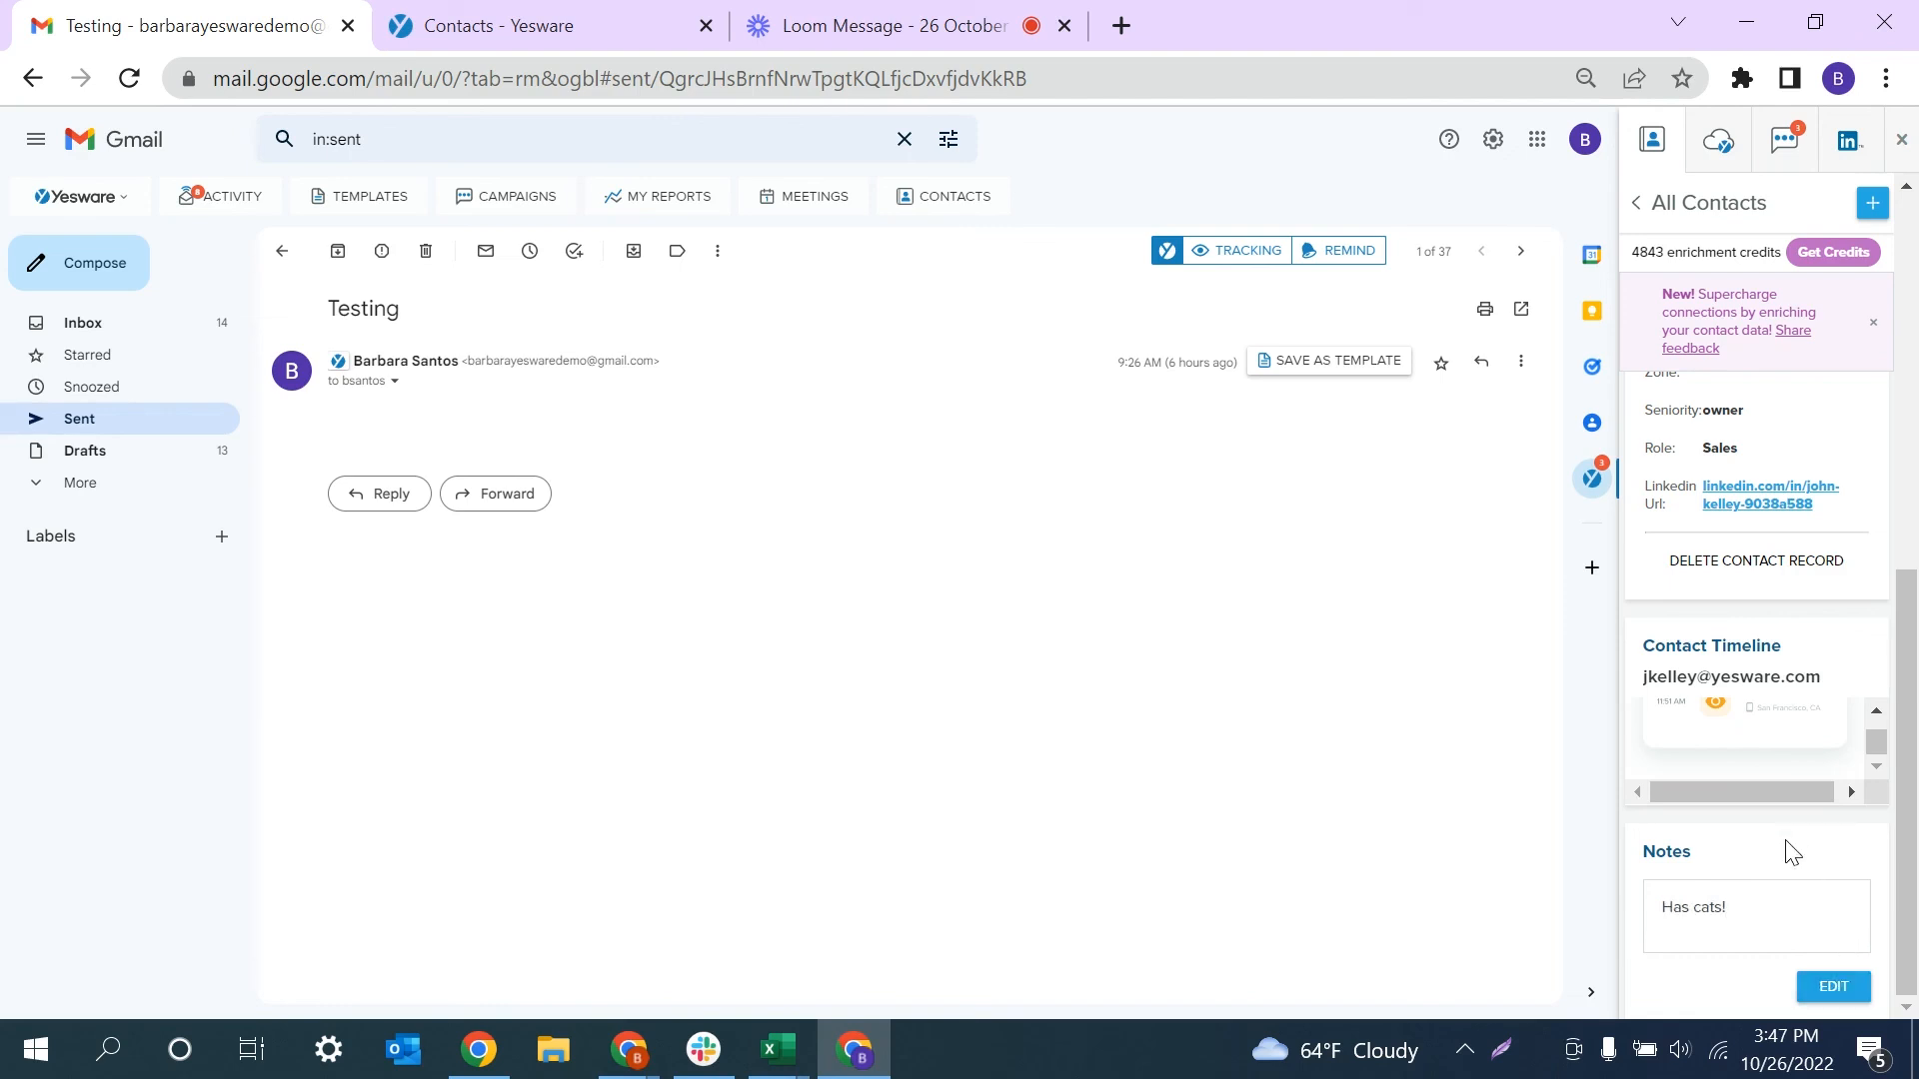
pyautogui.scroll(10, 1779, 454)
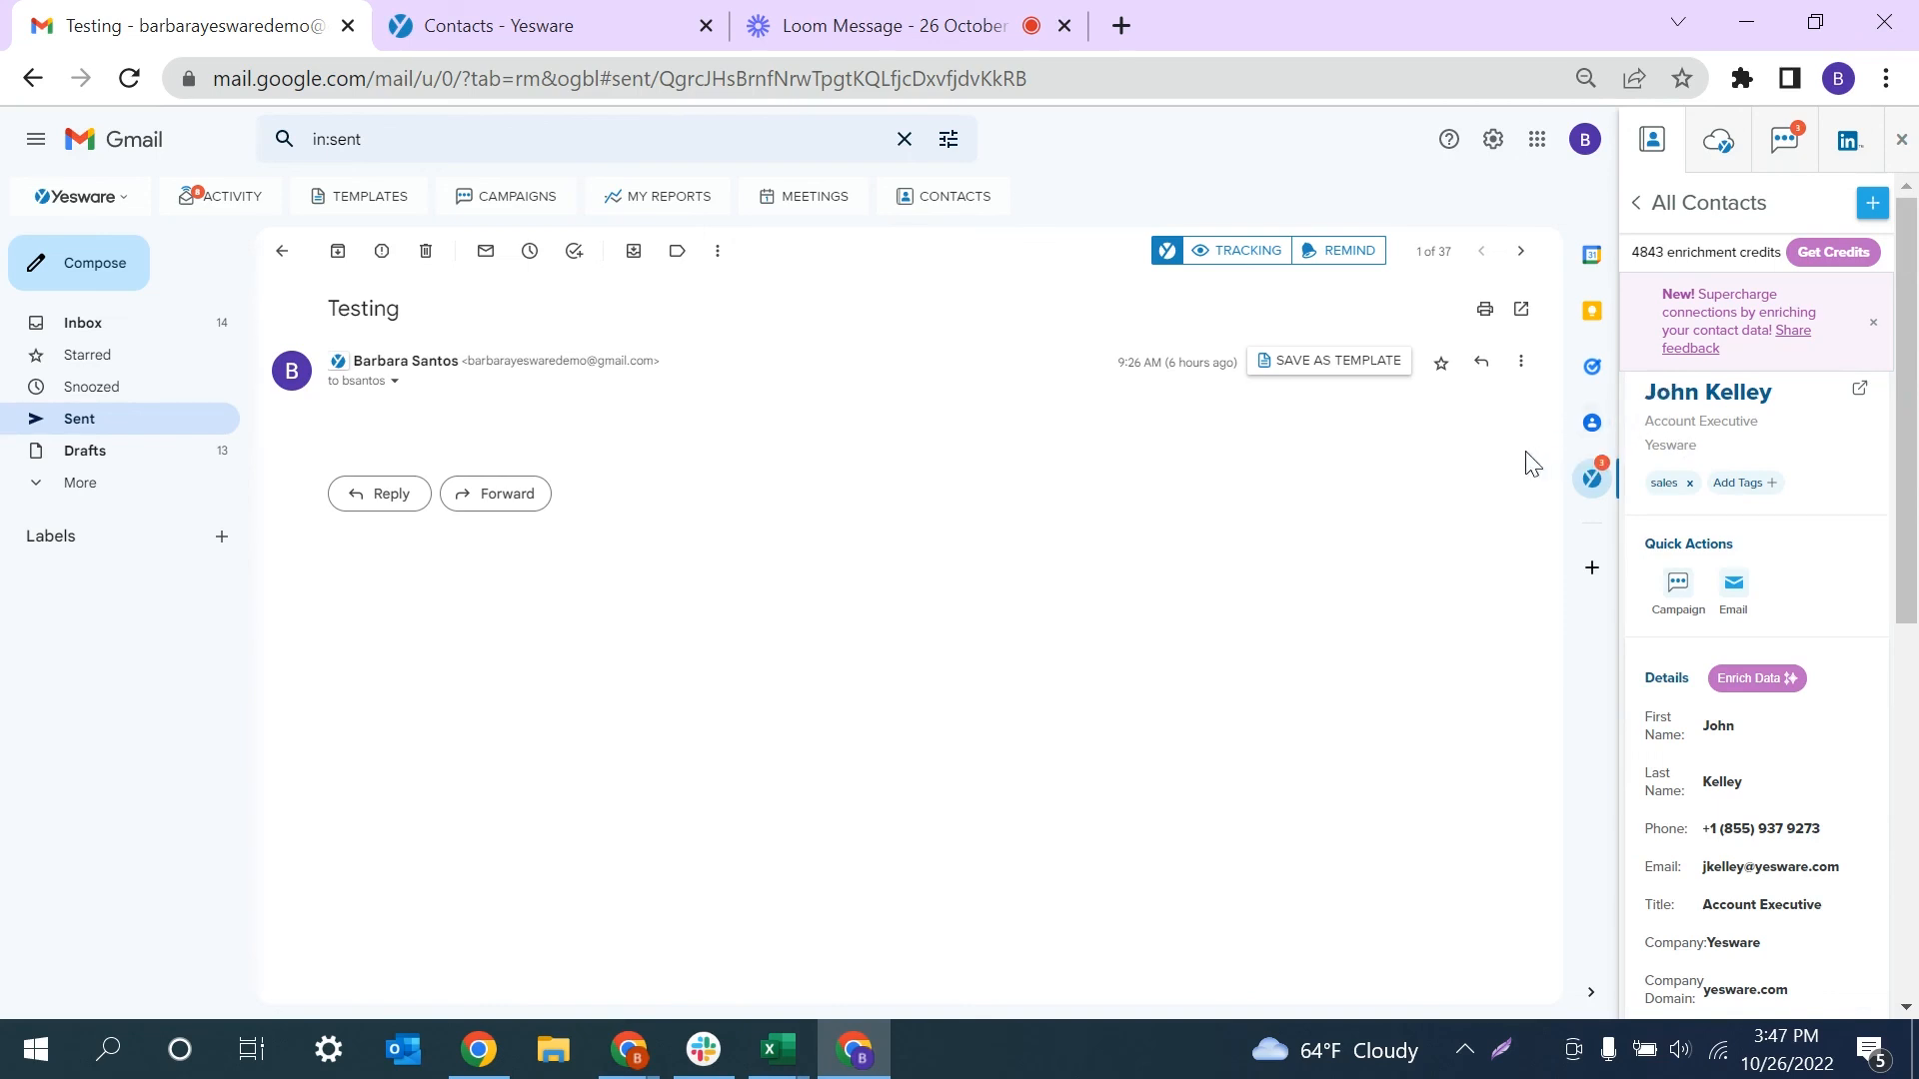
pyautogui.click(1678, 588)
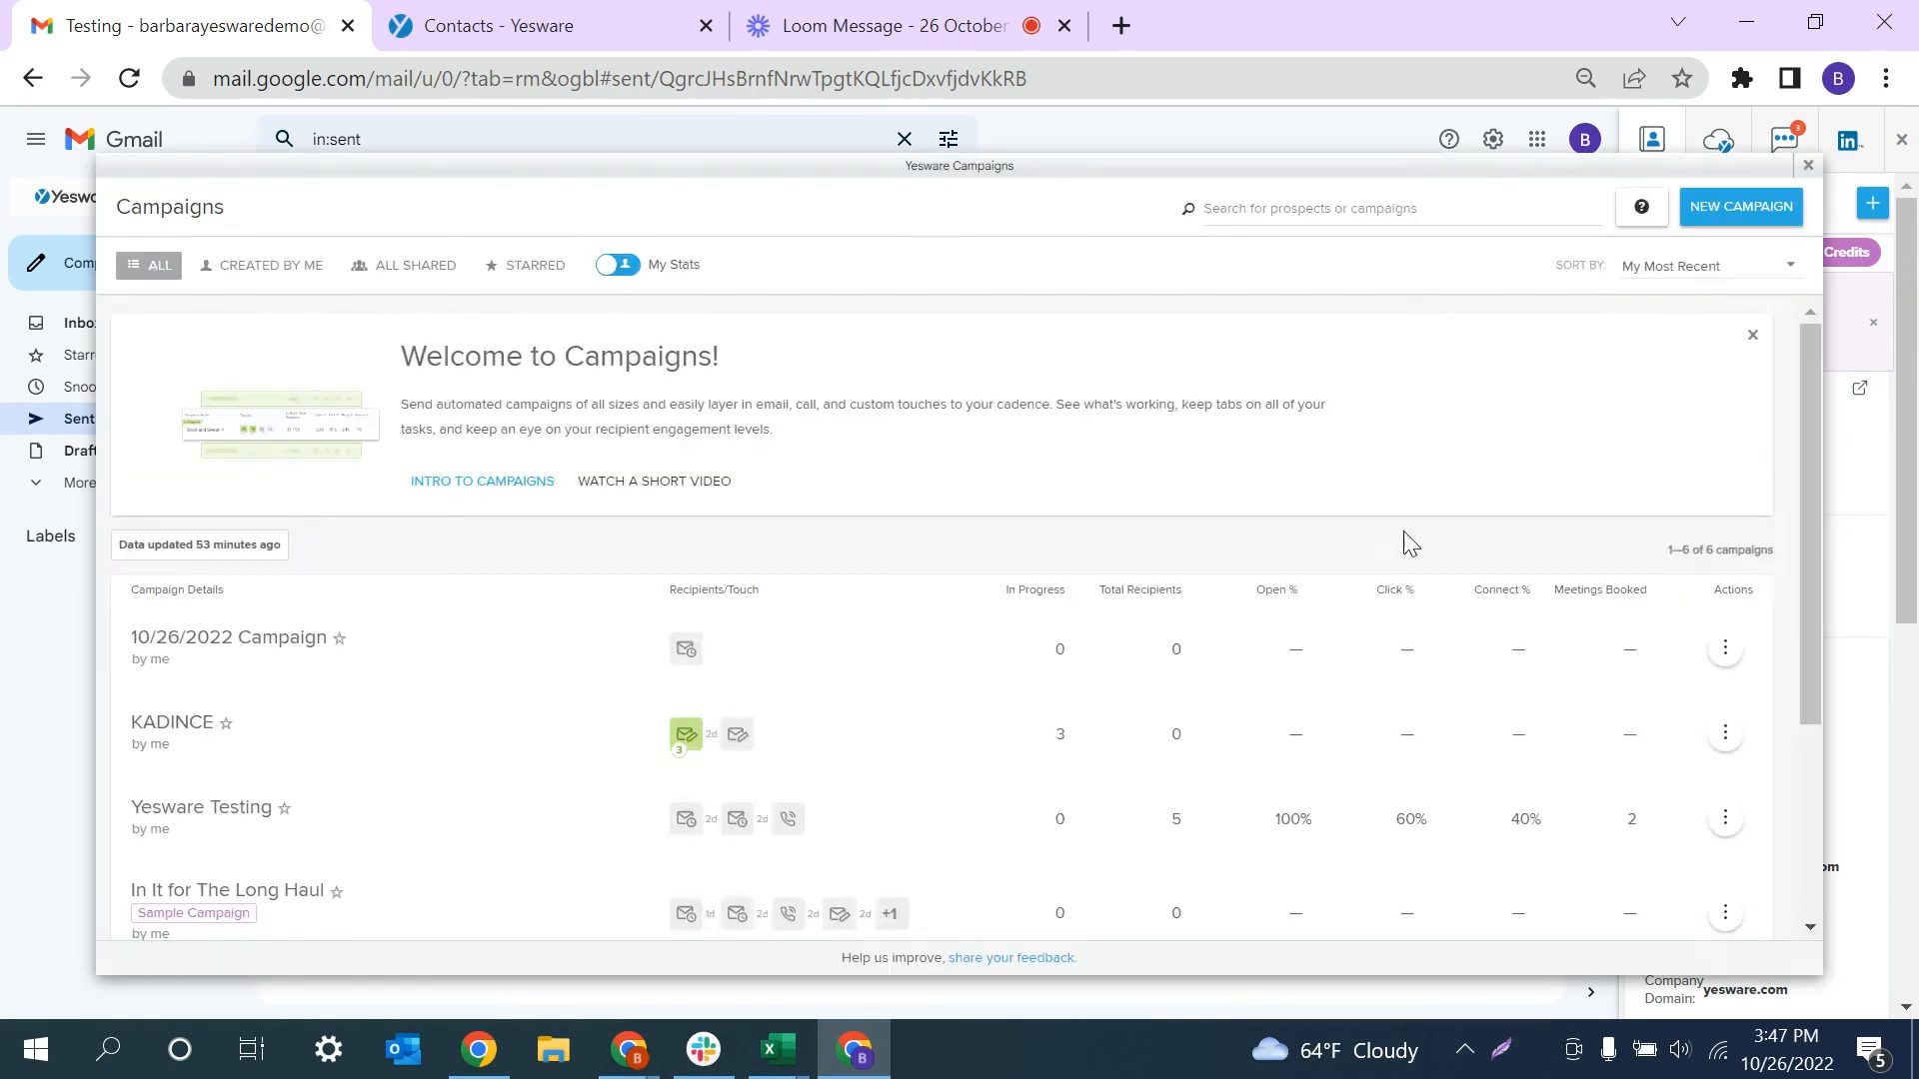
pyautogui.click(395, 646)
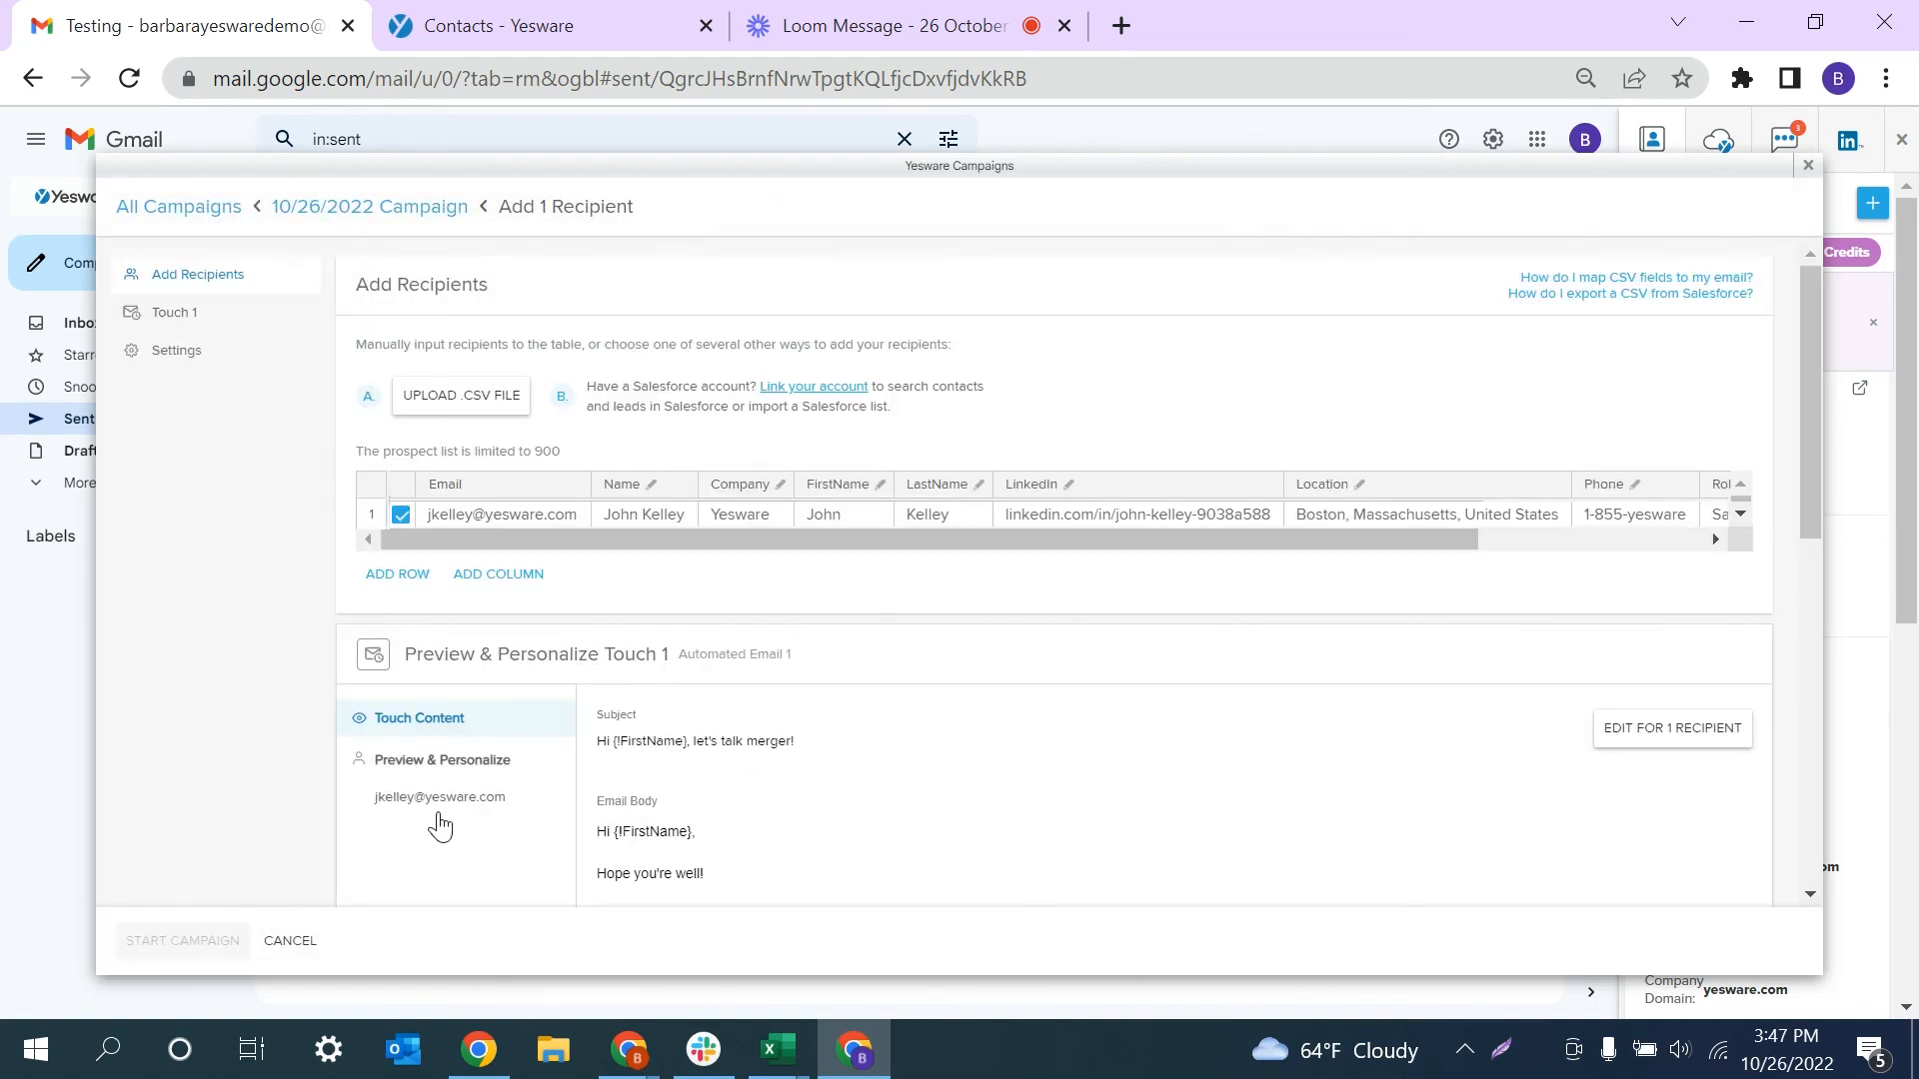
pyautogui.scroll(-1, 562, 850)
pyautogui.click(462, 703)
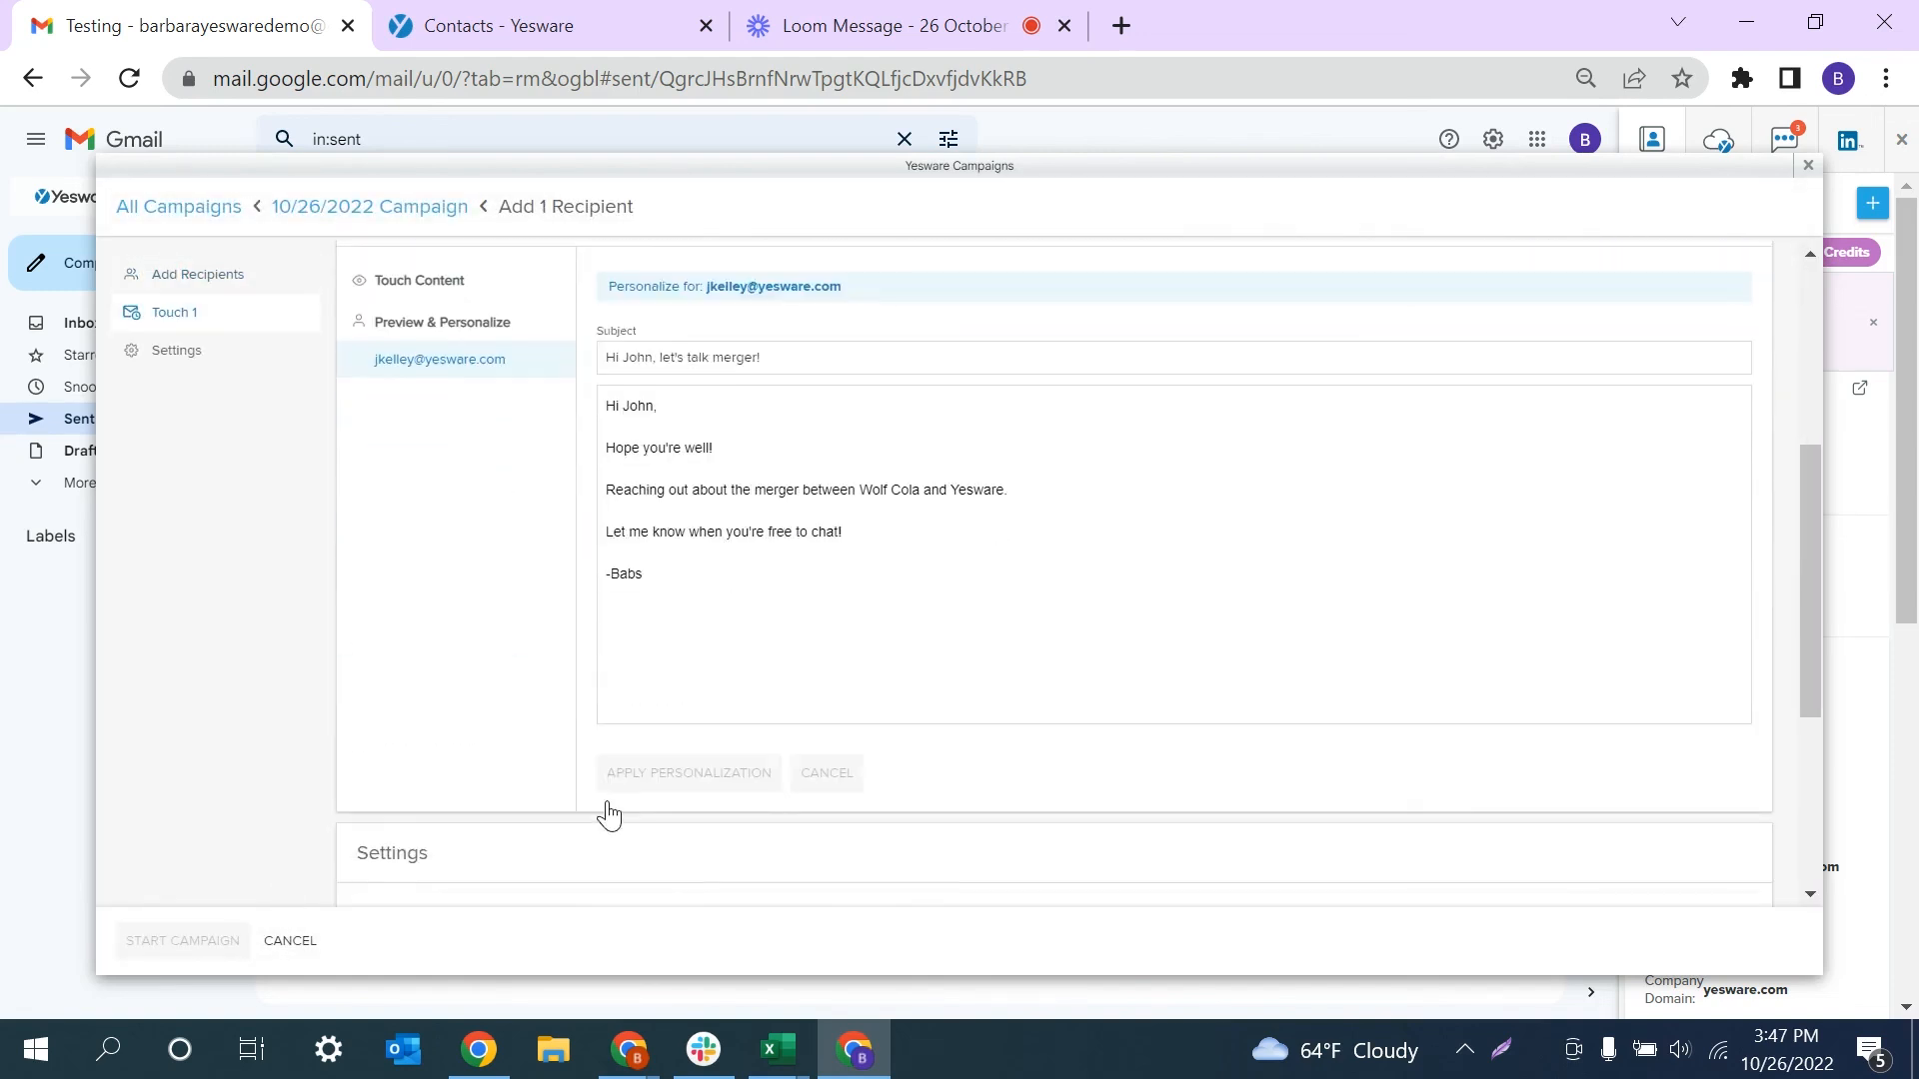
pyautogui.moveTo(1413, 380); pyautogui.dragTo(1781, 126)
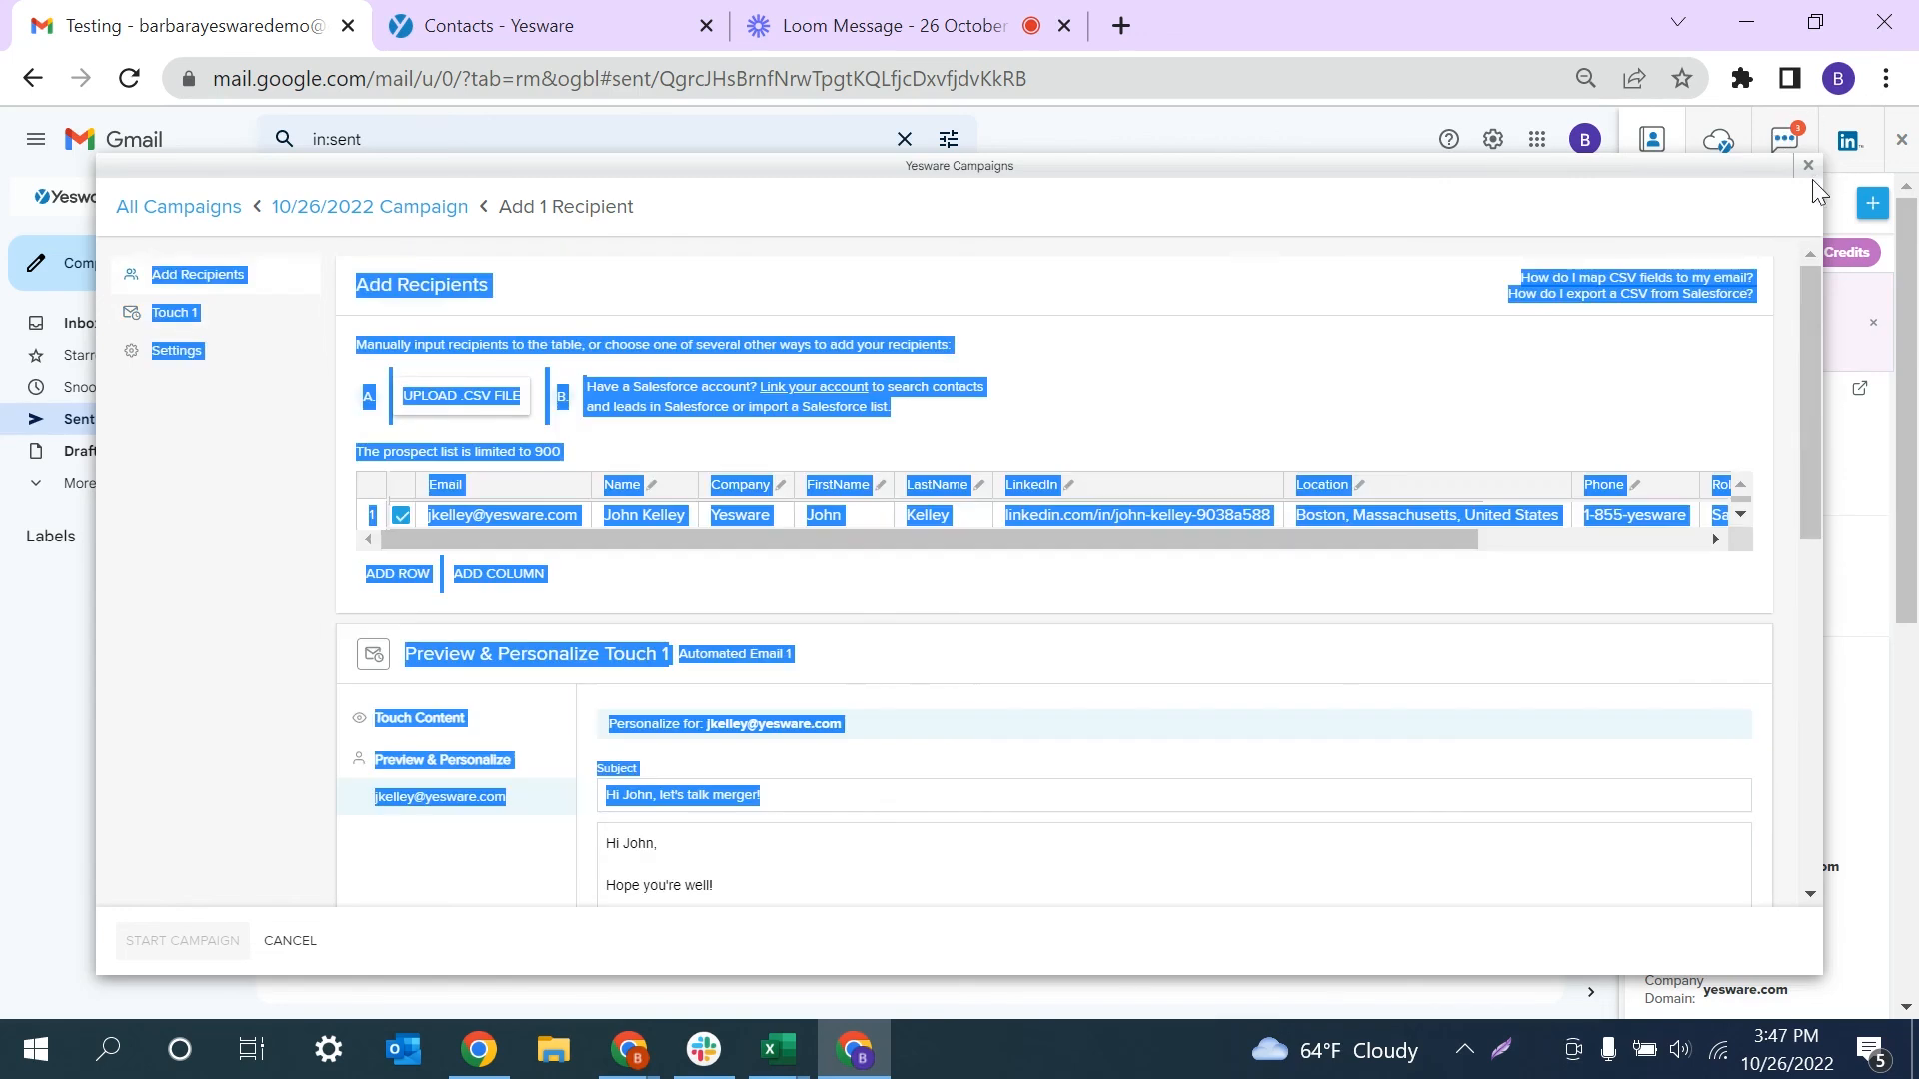
pyautogui.click(1808, 166)
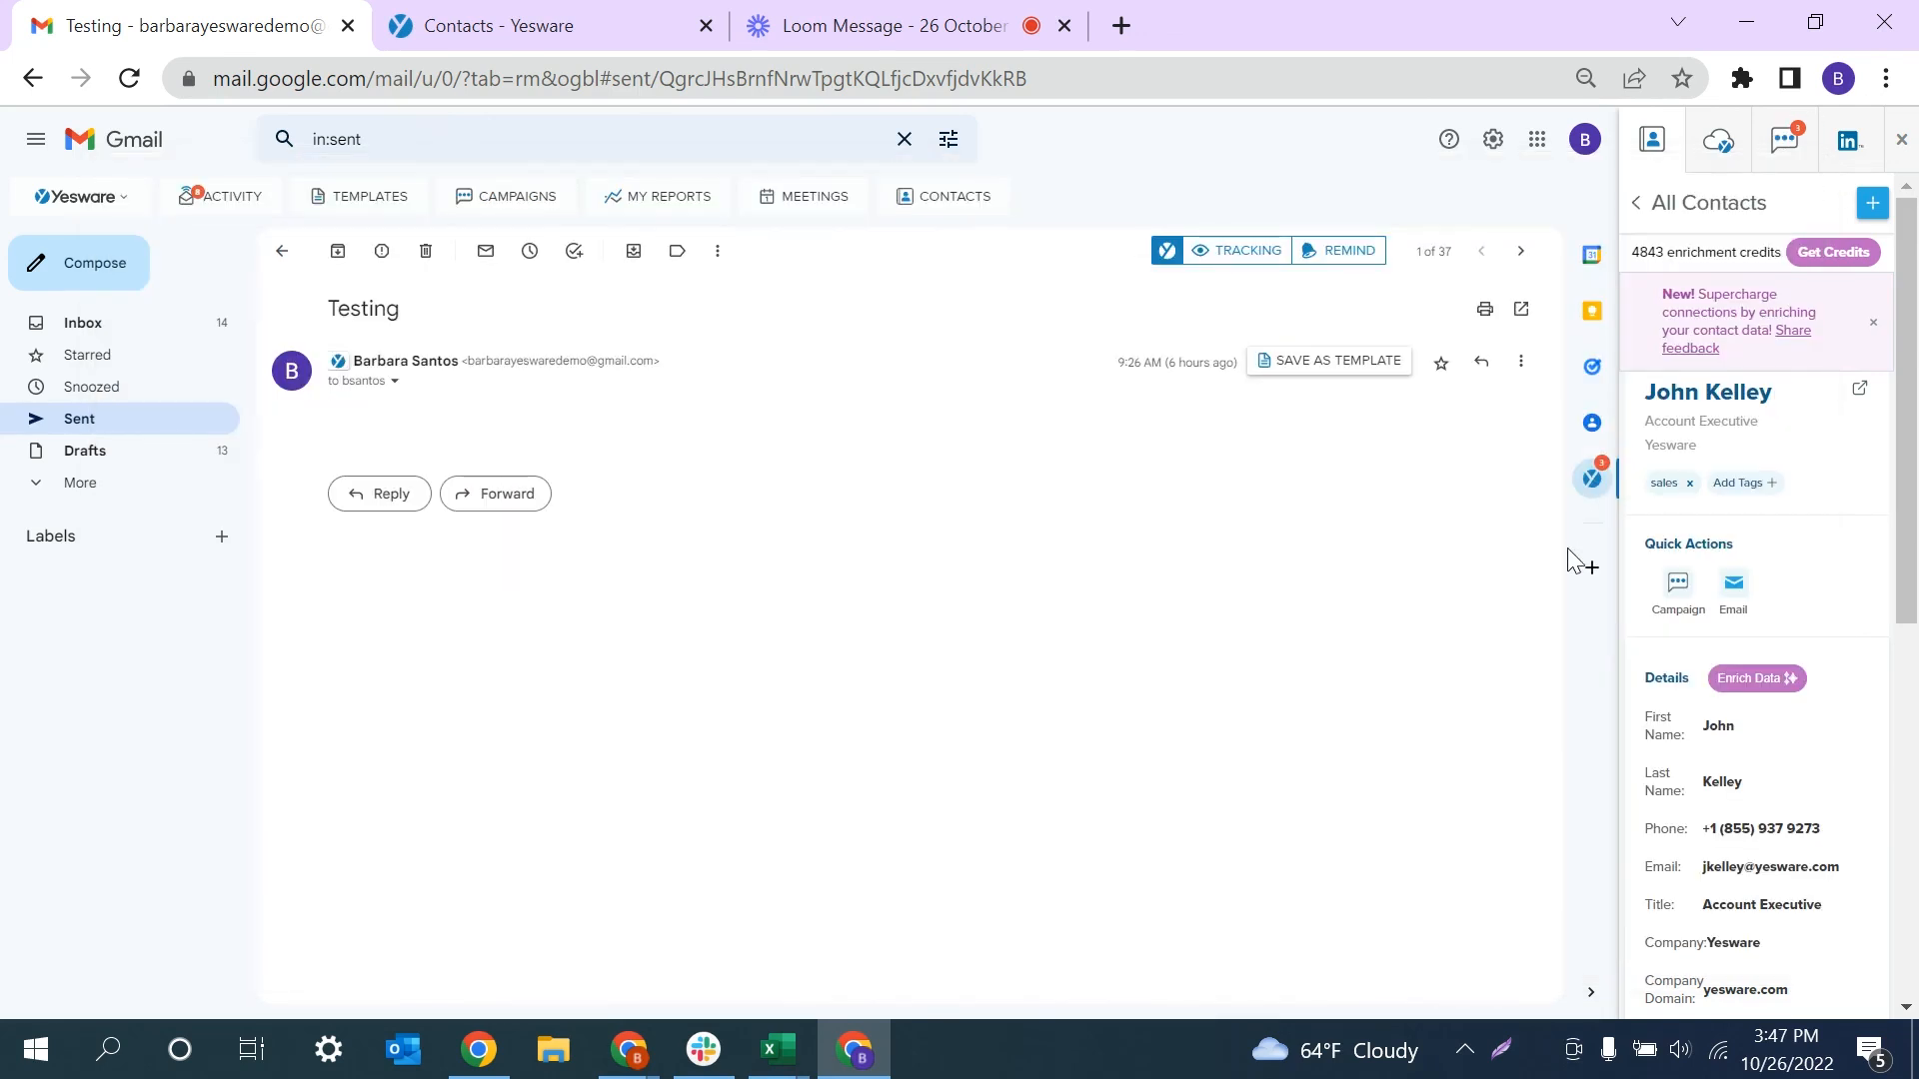
pyautogui.click(1732, 588)
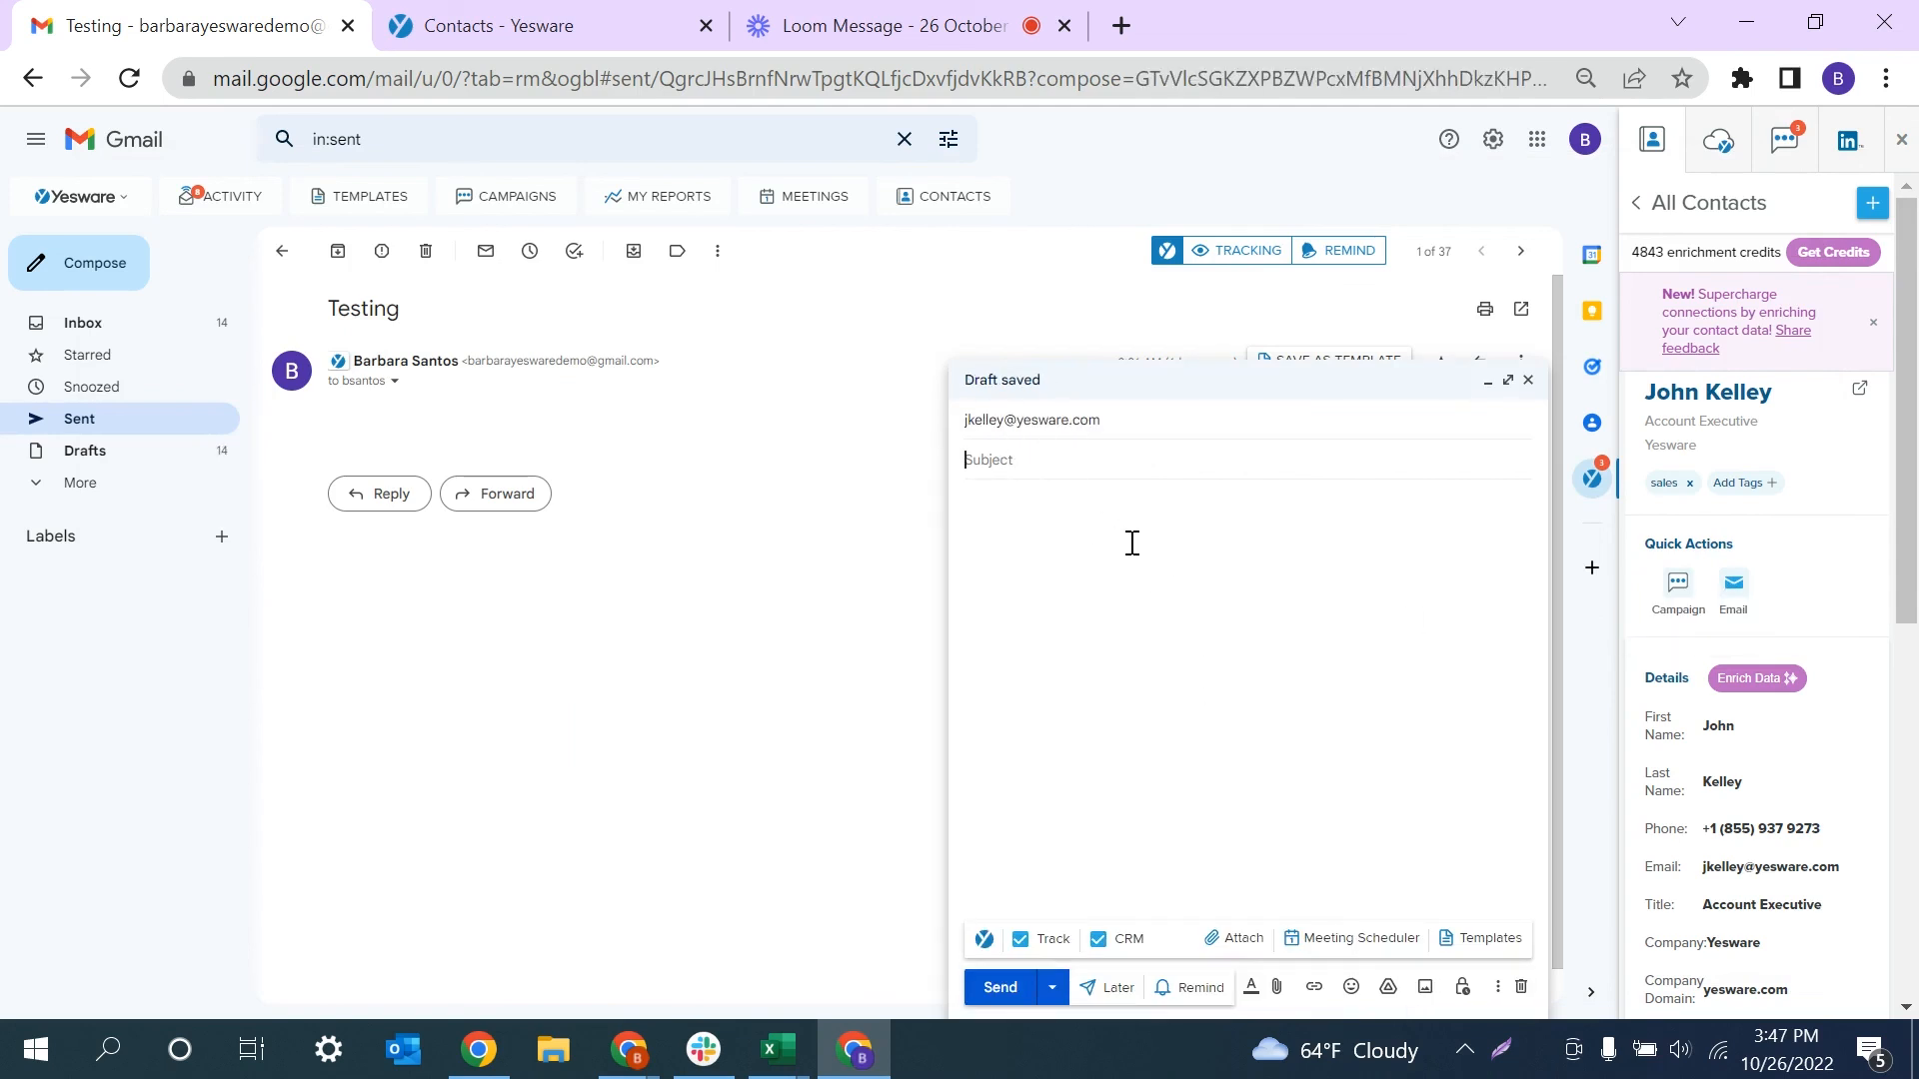
pyautogui.click(1527, 381)
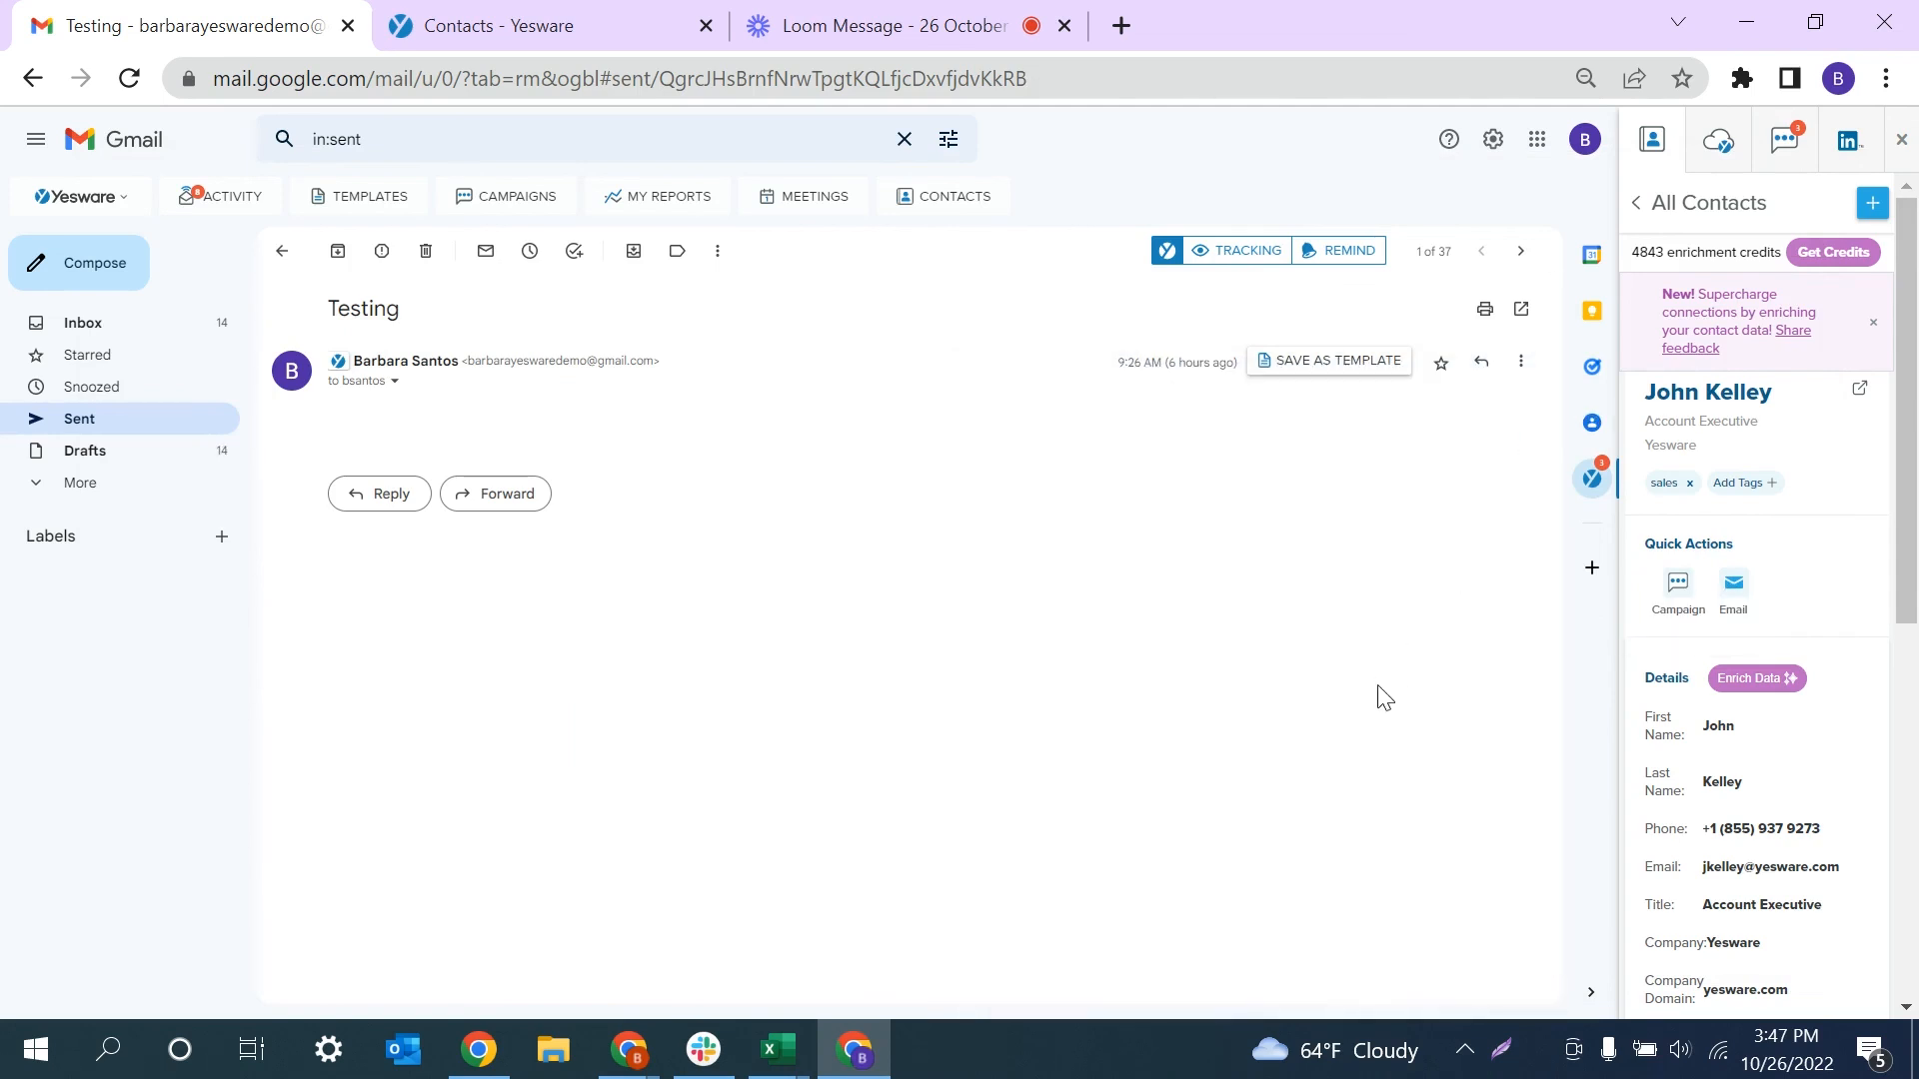